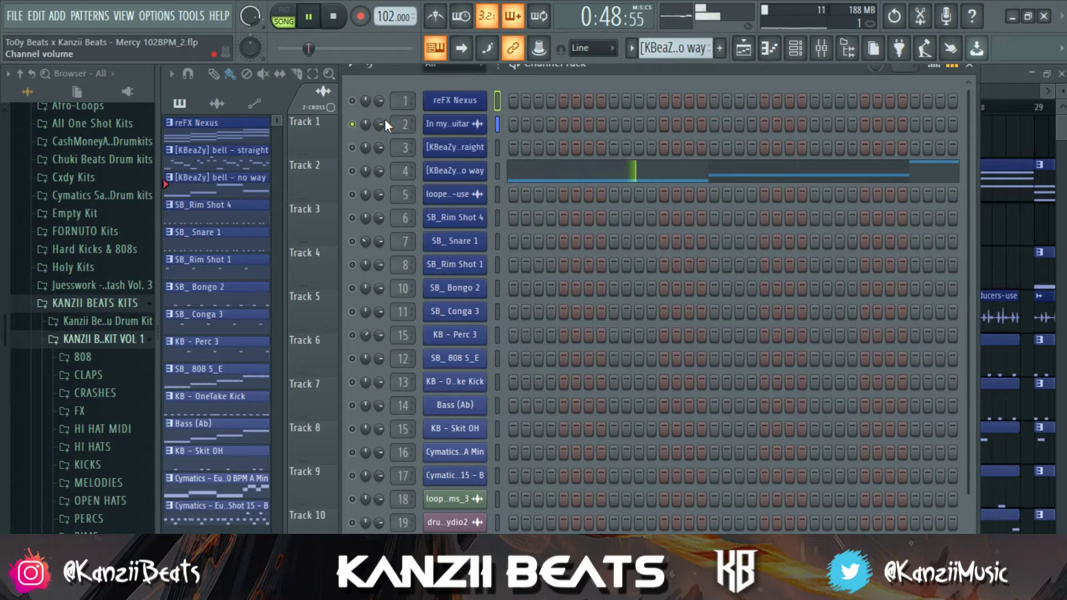
# Audition the guitar channel and inspect the effects loaded on its mixer track.
pyautogui.scroll(-1, 379, 125)
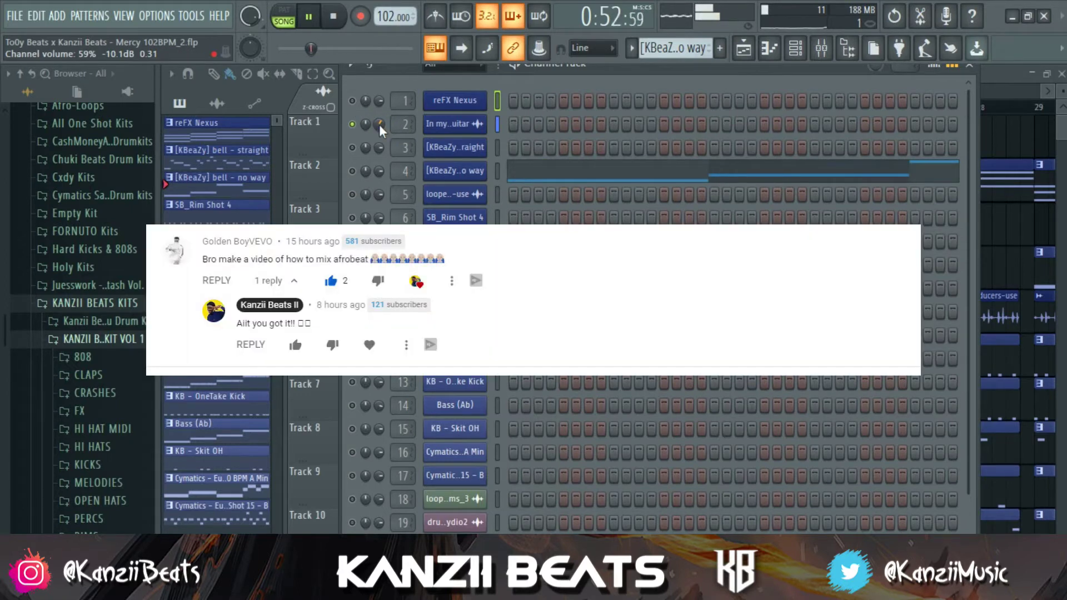
pyautogui.press('space')
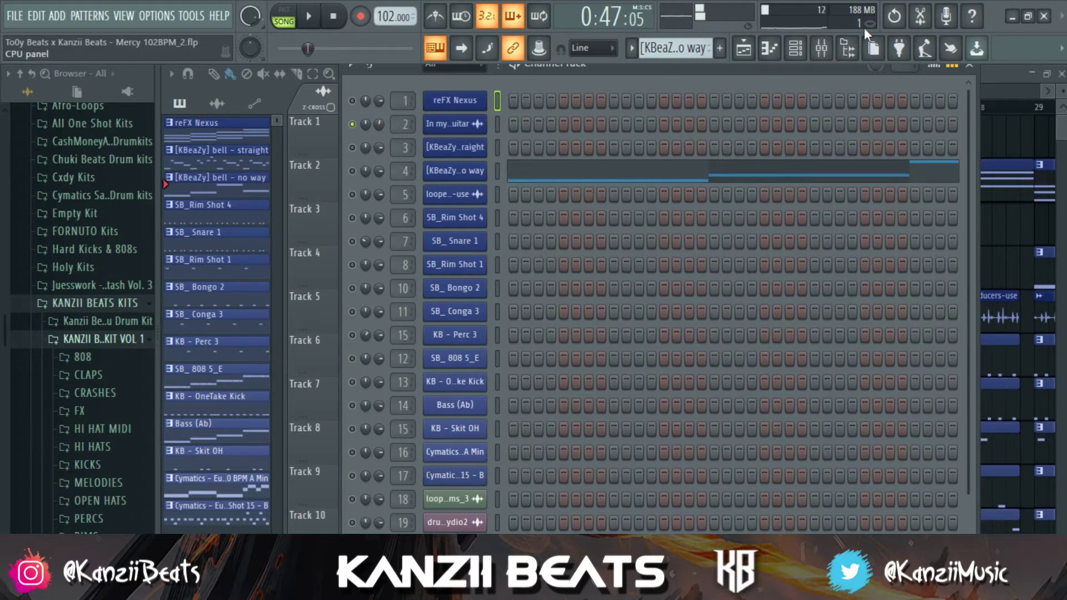
pyautogui.click(831, 54)
pyautogui.click(265, 196)
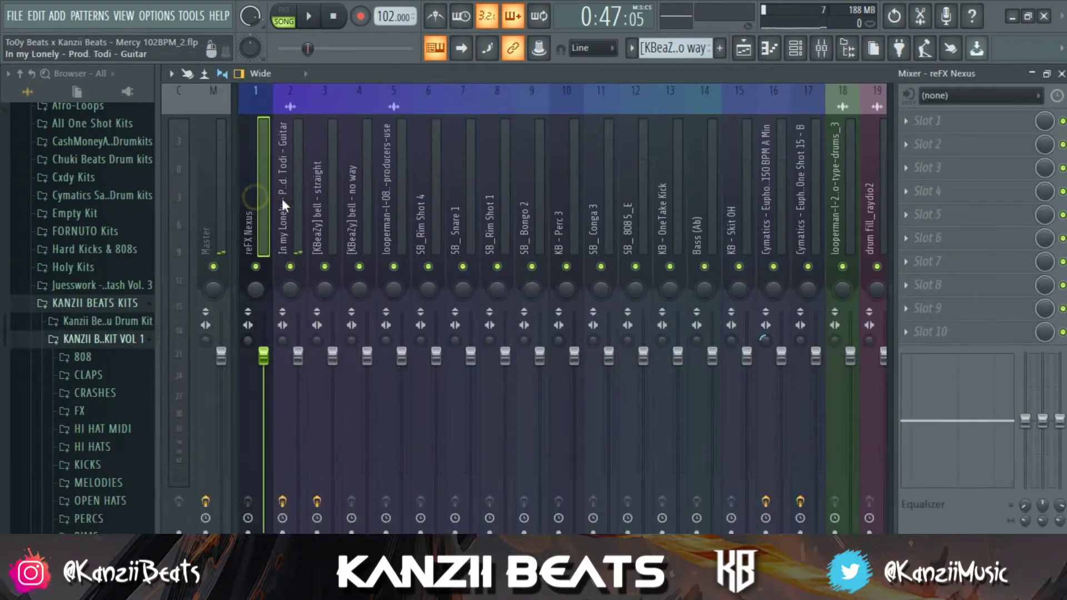
pyautogui.click(281, 197)
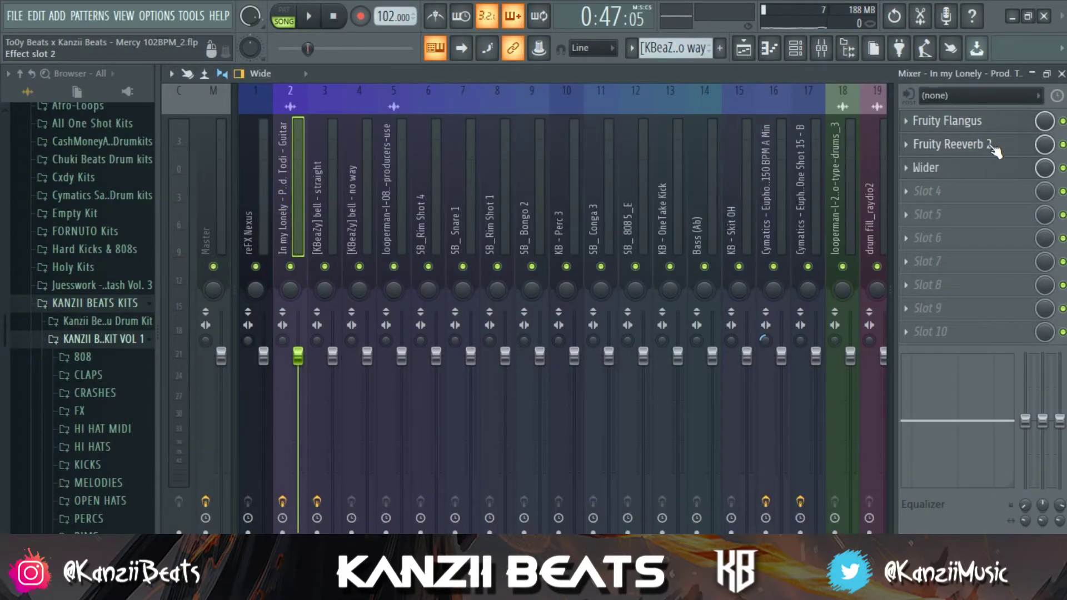
pyautogui.click(1061, 73)
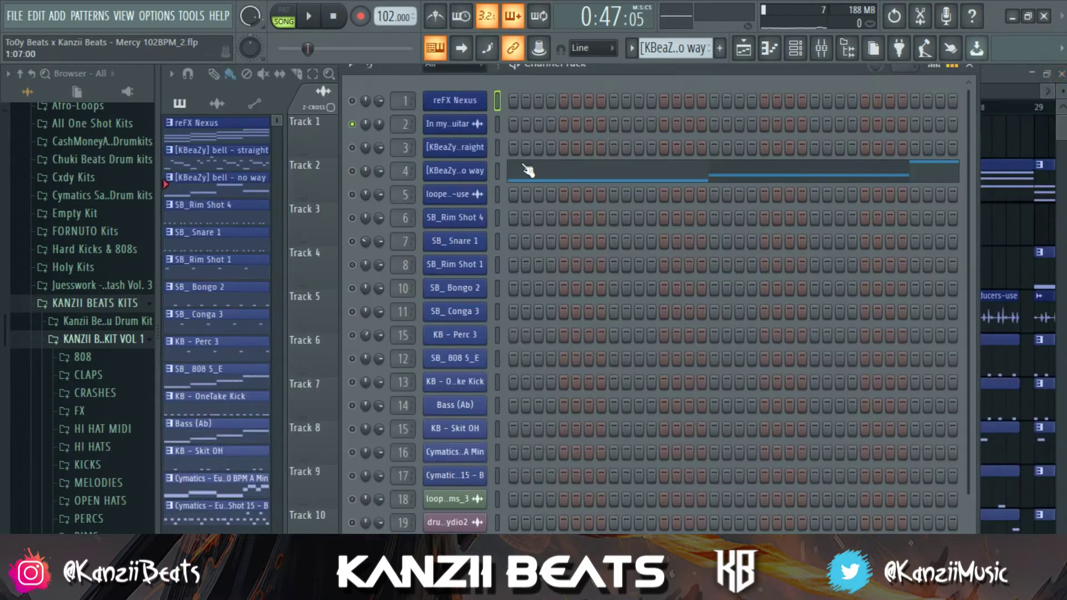
# Set the guitar channel's volume to 51% while listening to the song.
pyautogui.press('space')
pyautogui.moveTo(374, 128); pyautogui.dragTo(373, 122)
pyautogui.press('space')
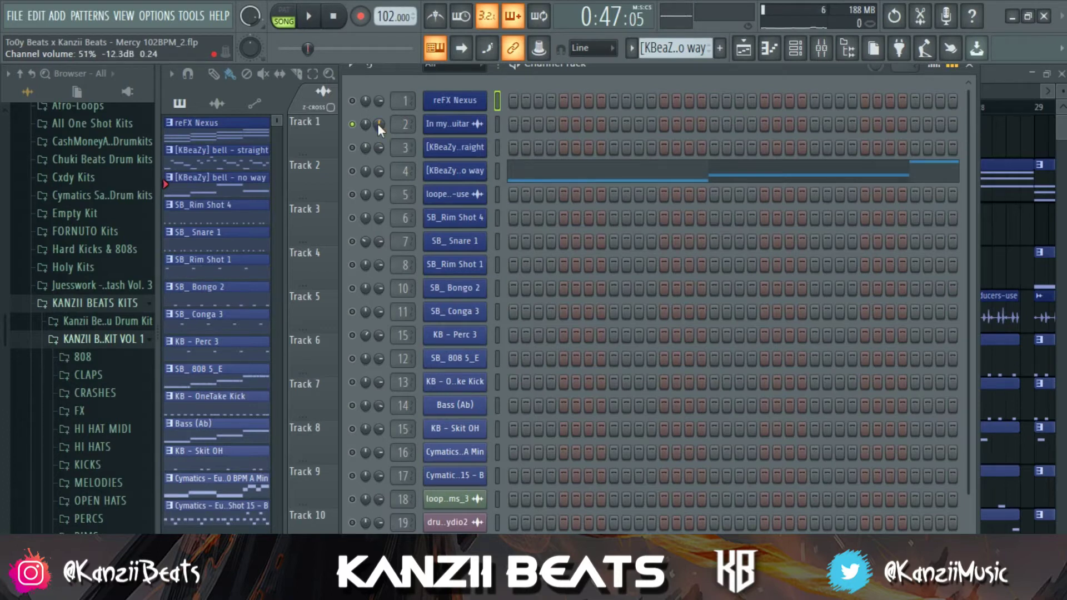
# Unmute the reFX Nexus channel and set its volume to 61% during playback.
pyautogui.click(352, 101)
pyautogui.press('space')
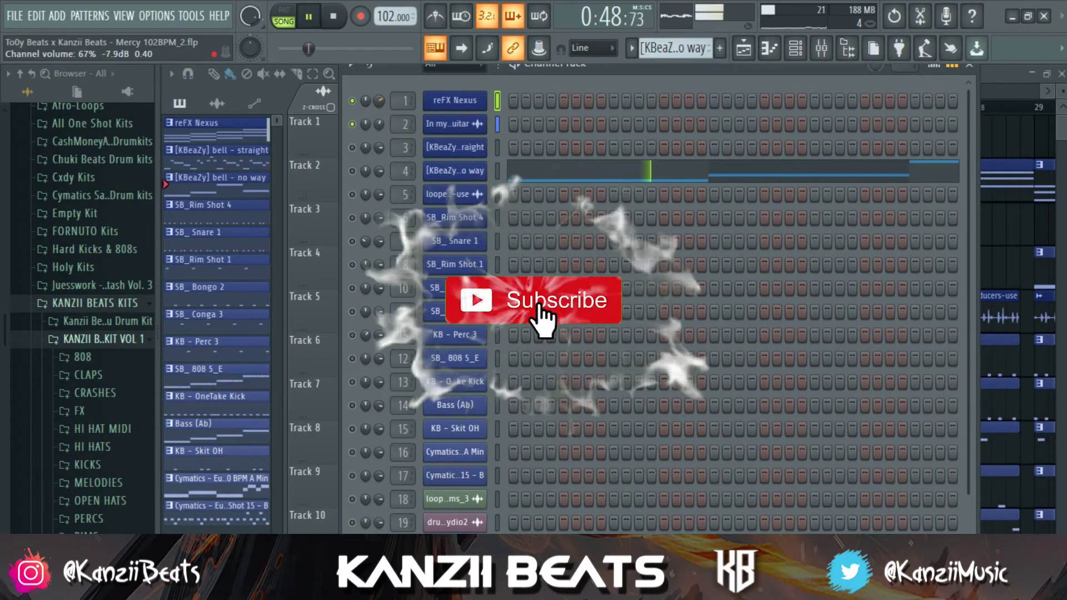
pyautogui.scroll(-2, 378, 101)
pyautogui.scroll(-2, 379, 101)
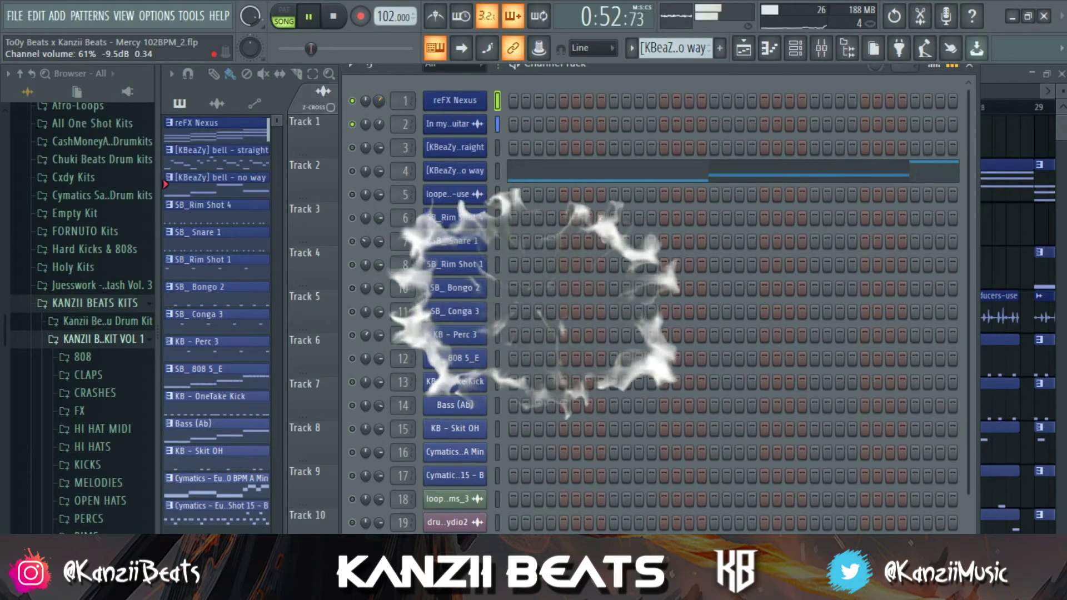
# Unmute the two [KBeaZy] bell channels, with volume at 66% for straight and 68% for no way.
pyautogui.click(352, 148)
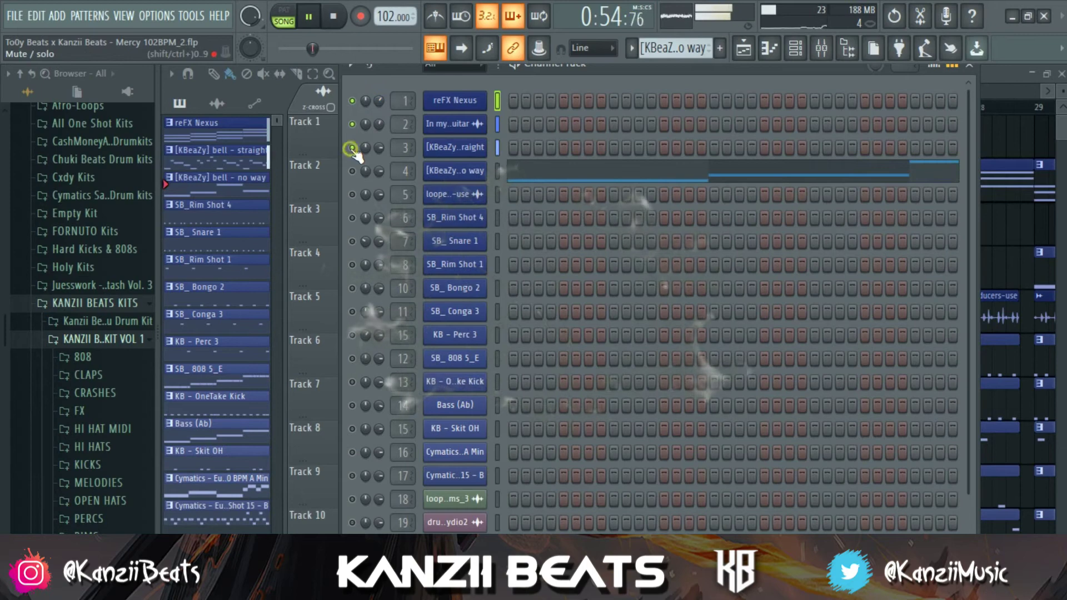
pyautogui.press('space')
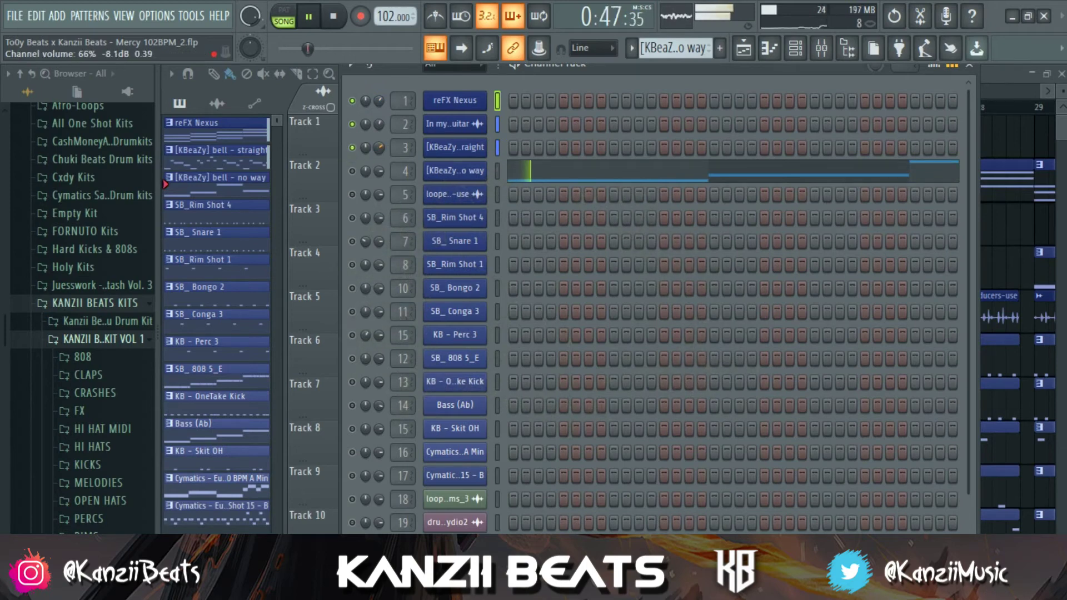
pyautogui.click(351, 171)
pyautogui.press('space')
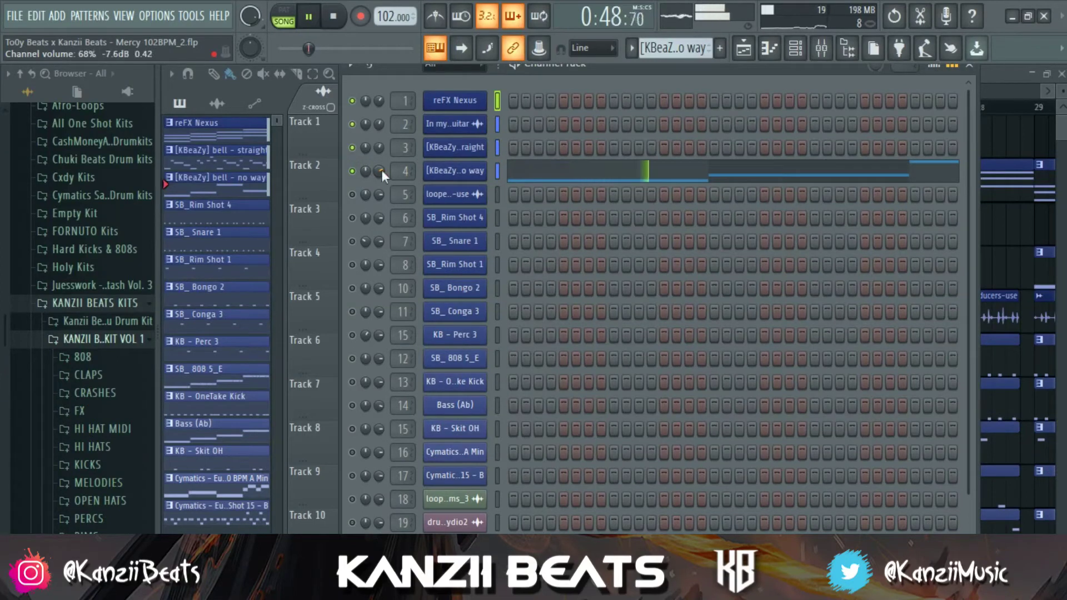
# Solo the [KBeaZy] bell - no way channel and audition it on its own.
pyautogui.press('space')
pyautogui.rightClick(361, 177)
pyautogui.press('Escape')
pyautogui.press('space')
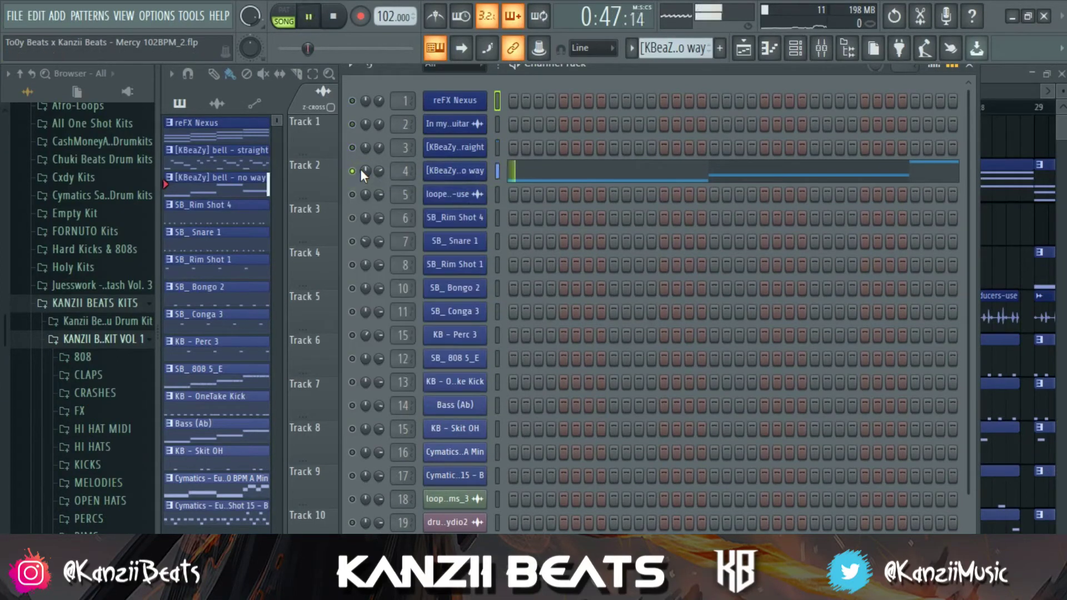
pyautogui.press('space')
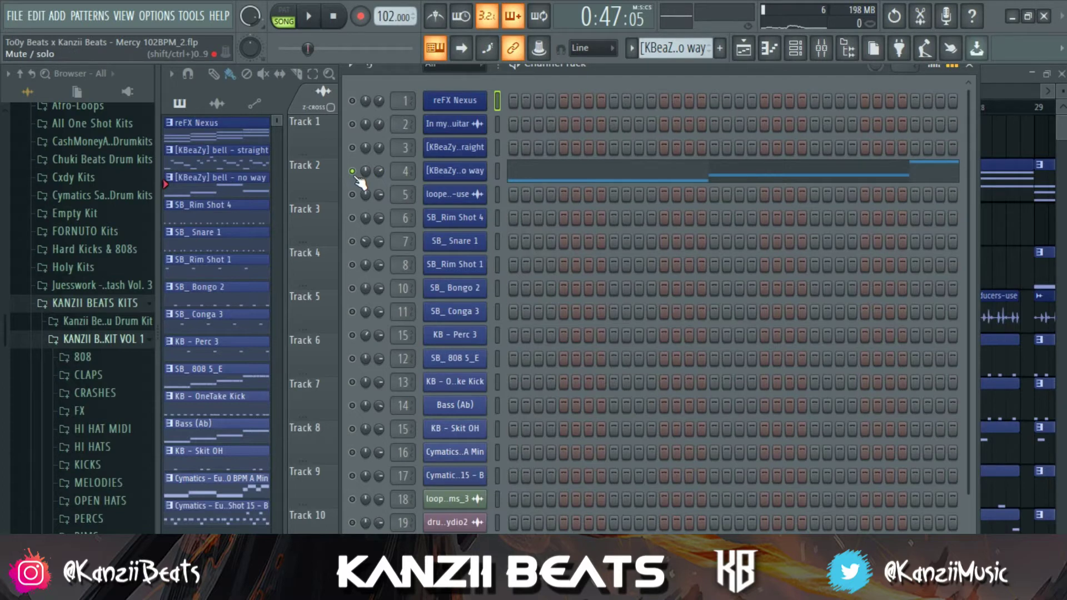
pyautogui.press('space')
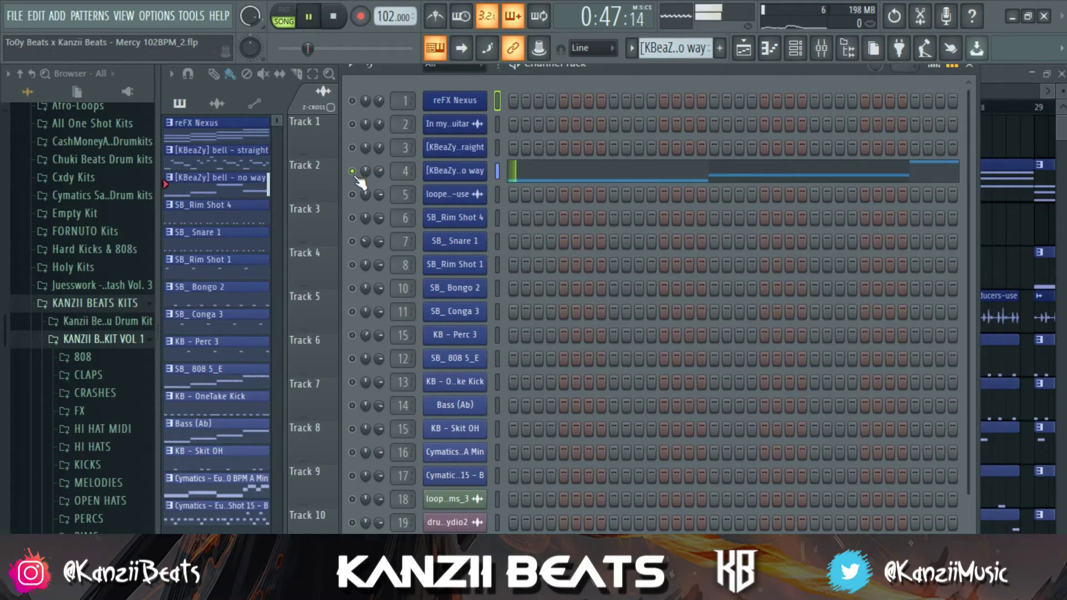
# Unmute the [KBeaZy] bell - straight, guitar and reFX Nexus channels and play the melodies together.
pyautogui.click(352, 148)
pyautogui.click(352, 124)
pyautogui.click(352, 102)
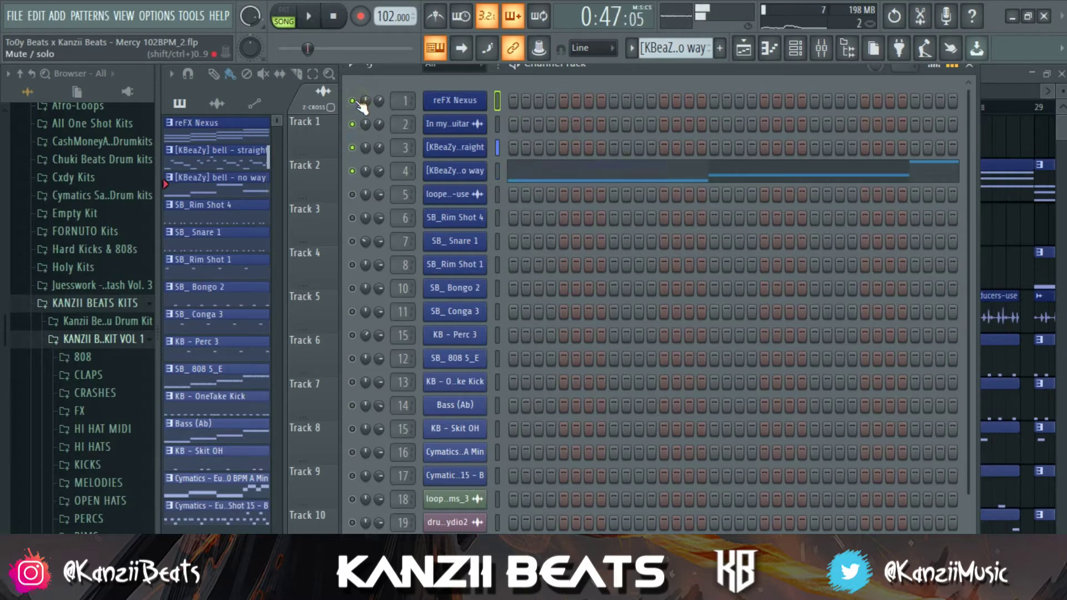
pyautogui.press('space')
# Solo the looperman loop channel and set its volume to 60% during playback.
pyautogui.rightClick(353, 198)
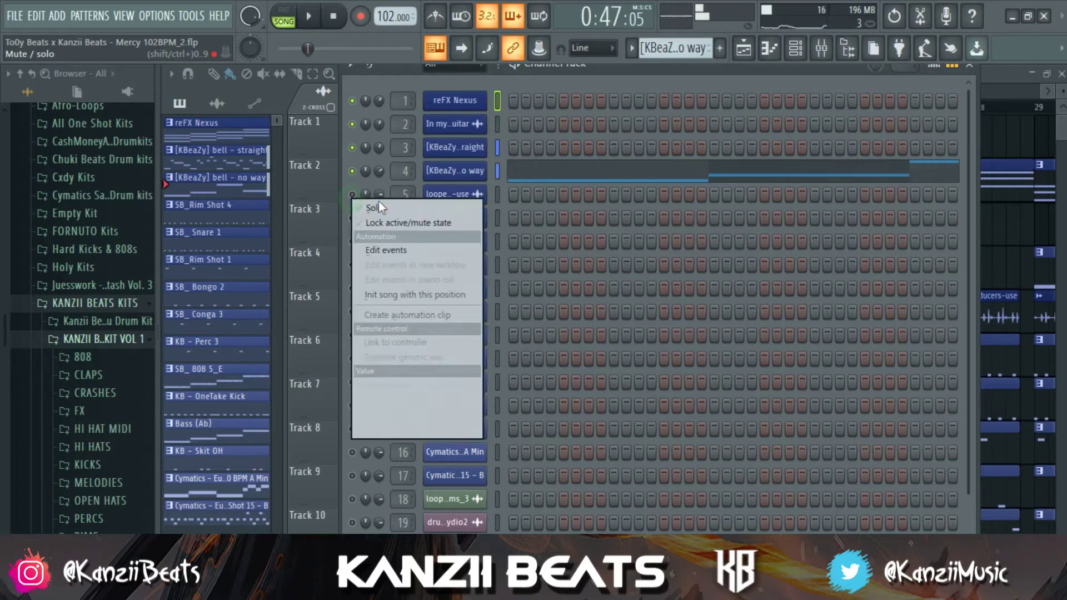
pyautogui.click(389, 203)
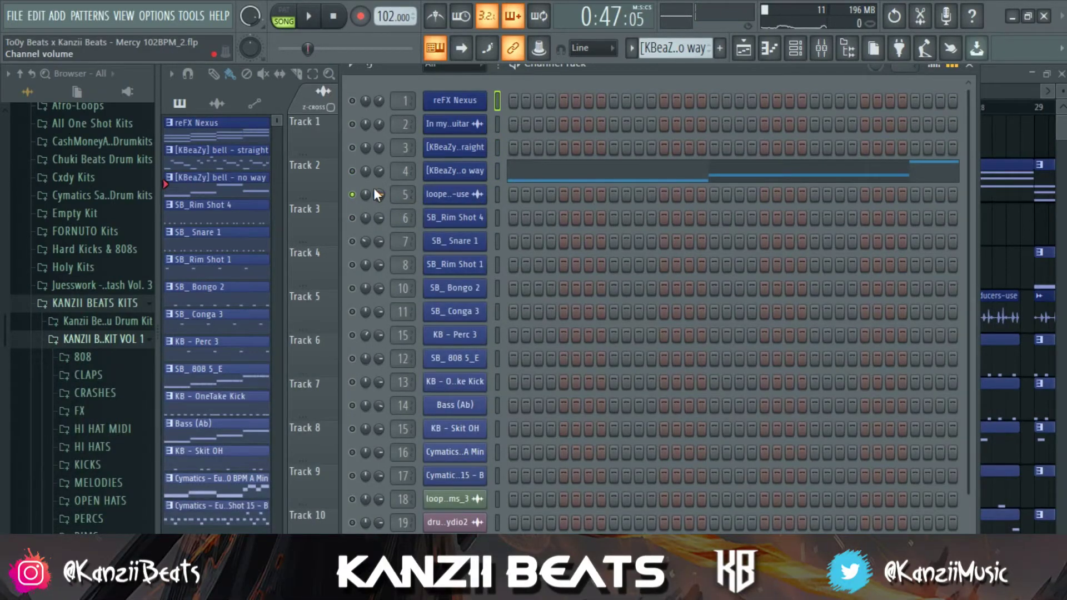
pyautogui.press('space')
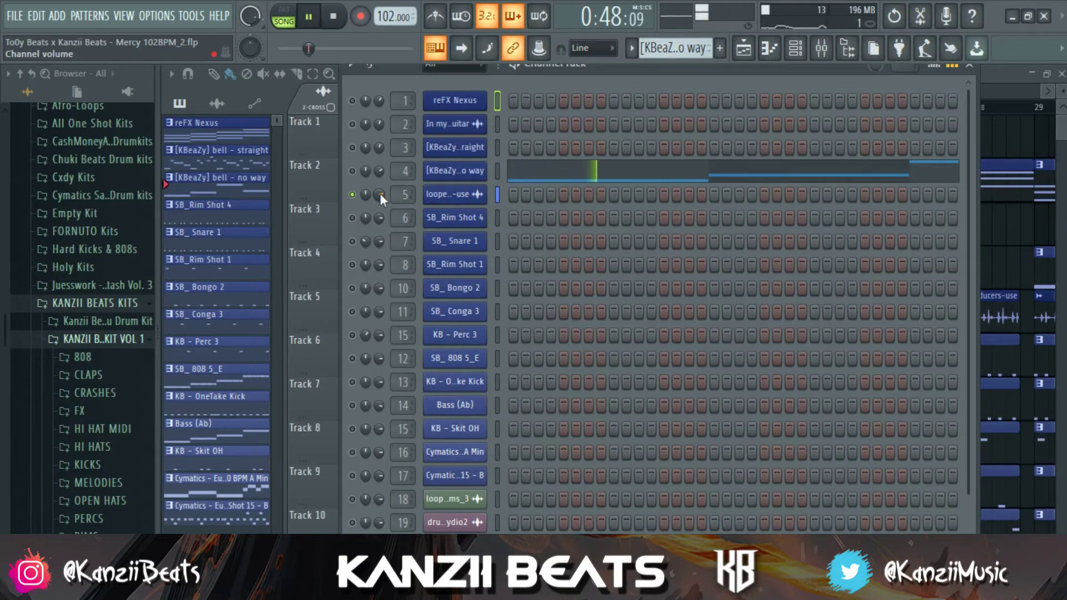
pyautogui.moveTo(380, 193); pyautogui.dragTo(380, 200)
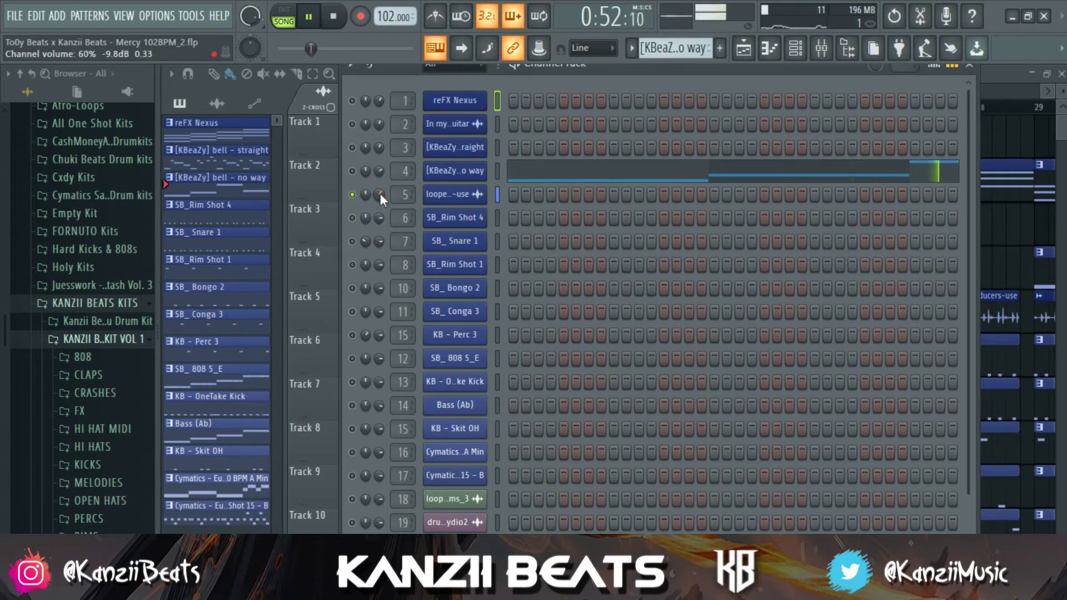
# Unmute the SB_Rim Shot 4 channel at 88% volume and the SB_ Snare 1 channel at 73%.
pyautogui.click(351, 217)
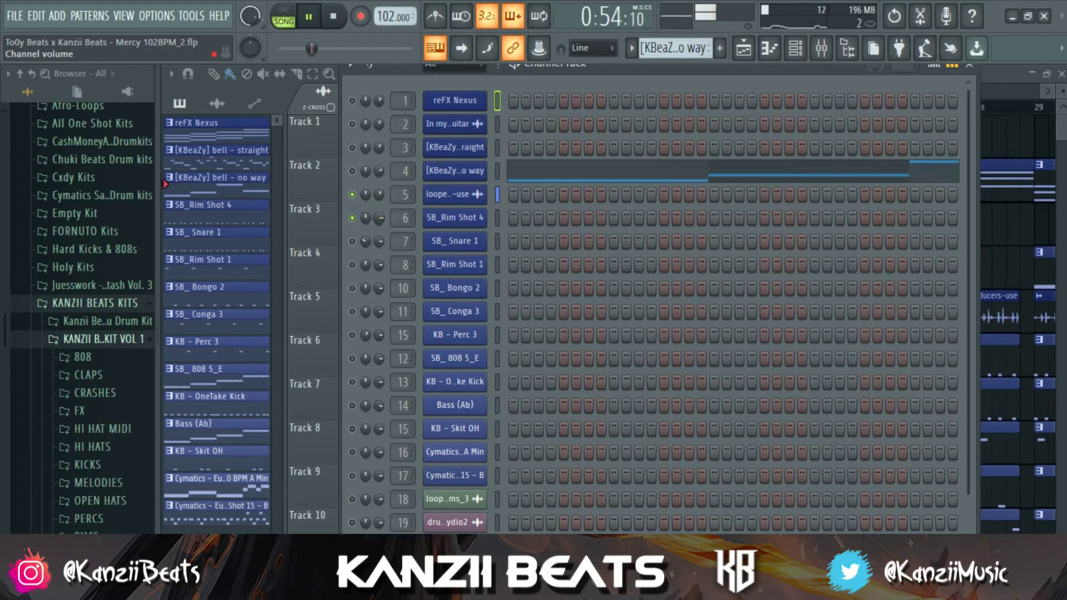
pyautogui.moveTo(378, 215); pyautogui.dragTo(378, 215)
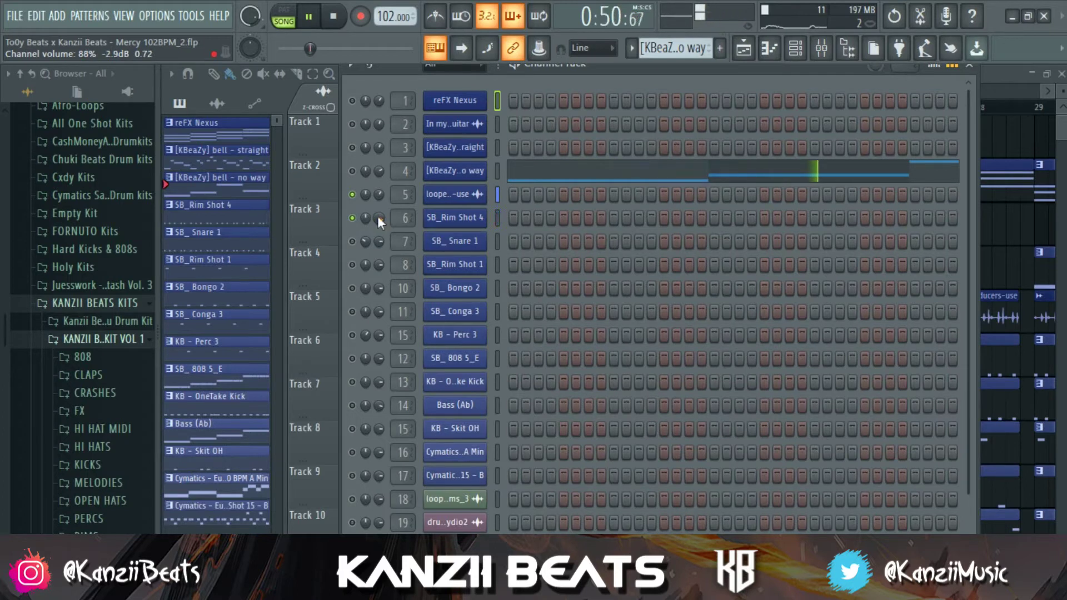
pyautogui.click(353, 241)
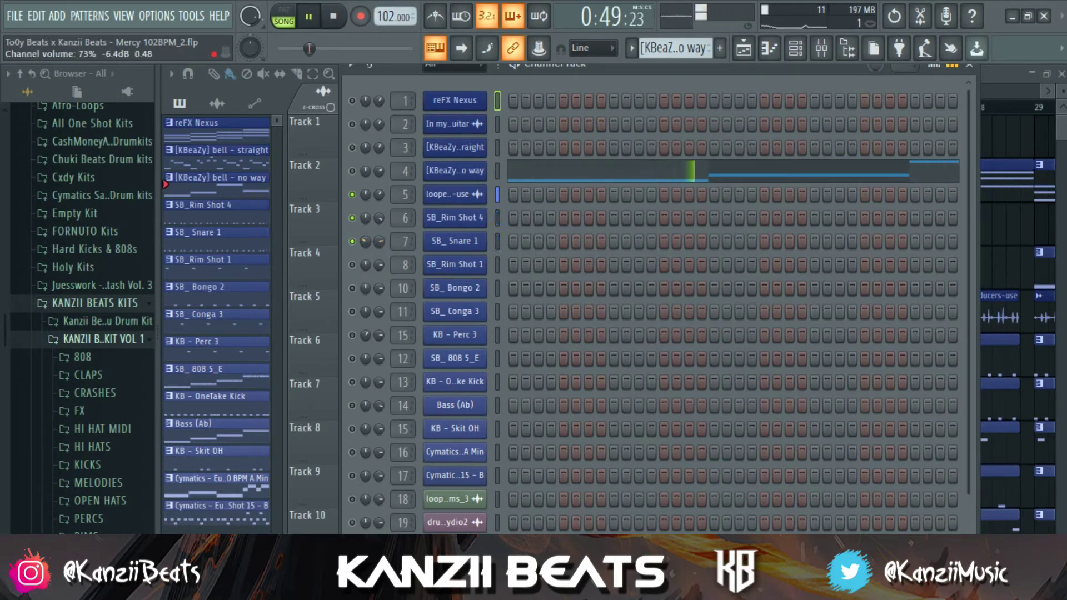
# Unmute the SB_Rim Shot 1, SB_ Bongo 2, SB_ Conga 3, KB - Perc 3 and SB_ 808 5_E channels, with the bongo at 72% volume.
pyautogui.click(352, 264)
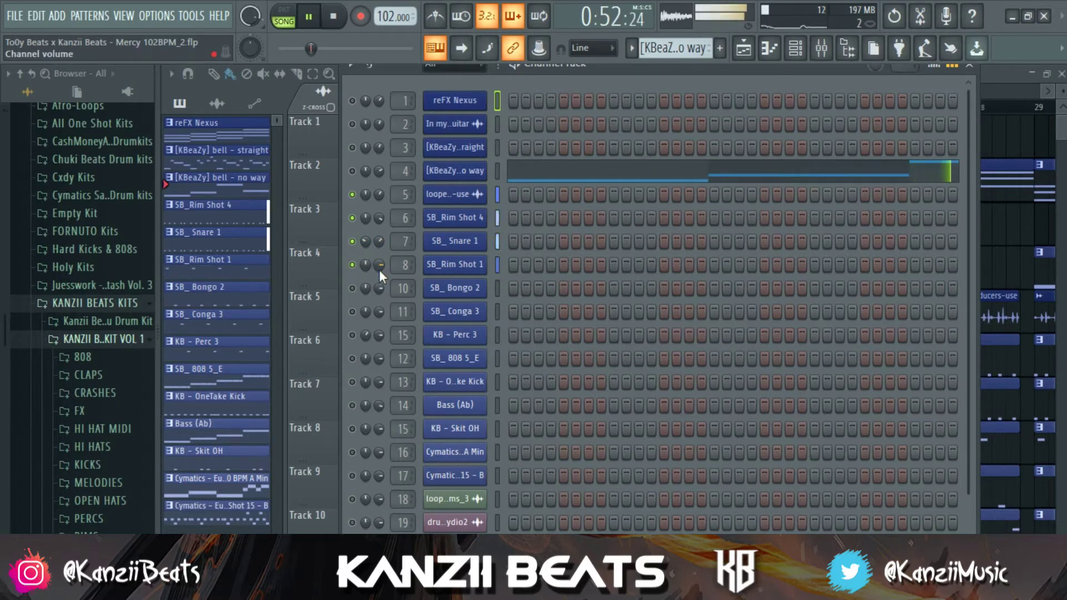
pyautogui.click(352, 288)
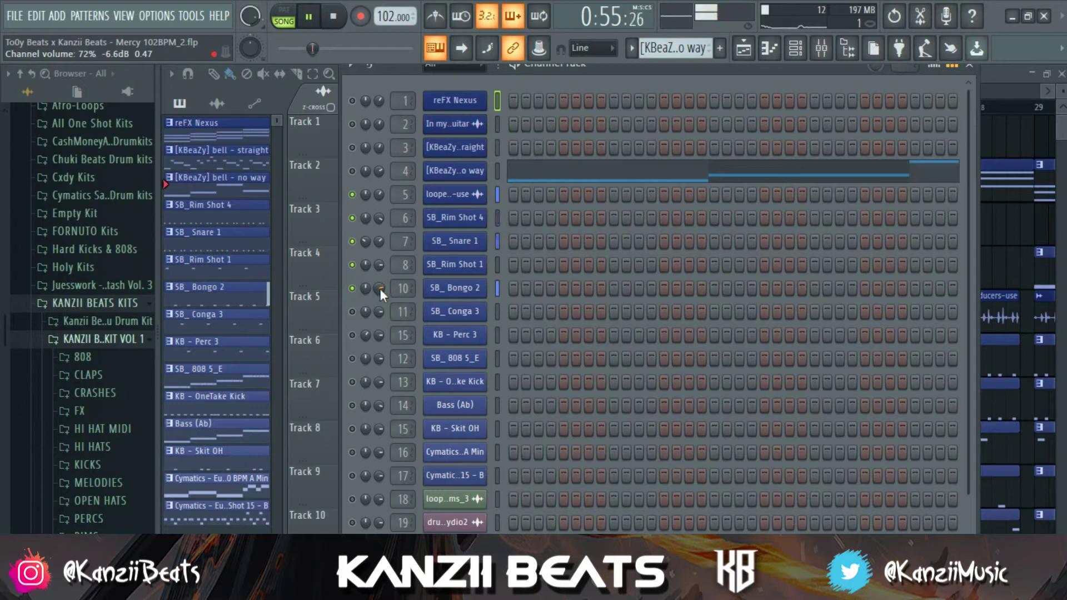
pyautogui.click(352, 311)
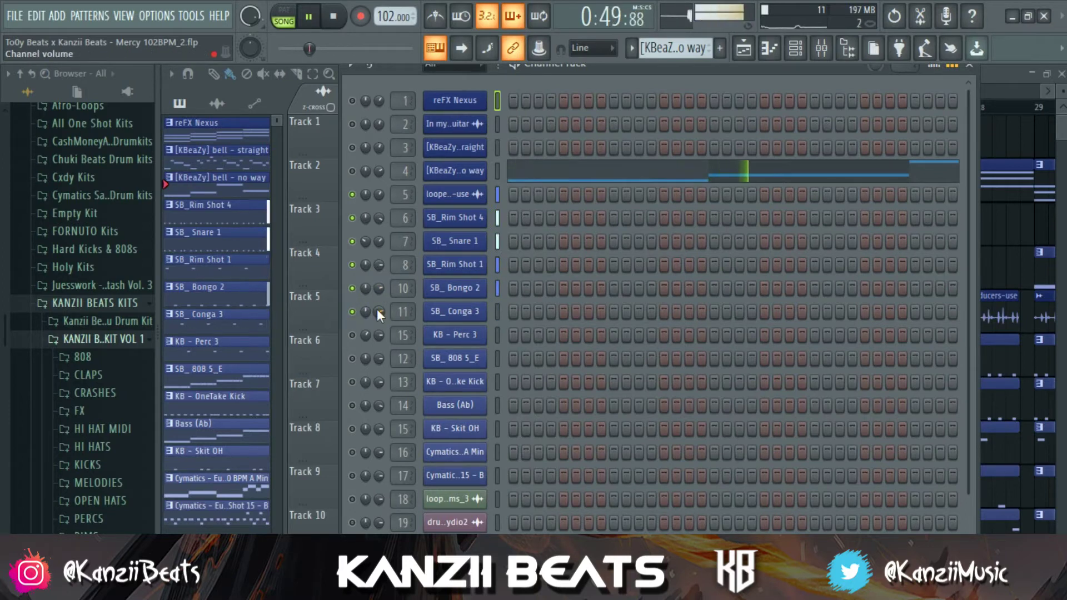
pyautogui.click(352, 335)
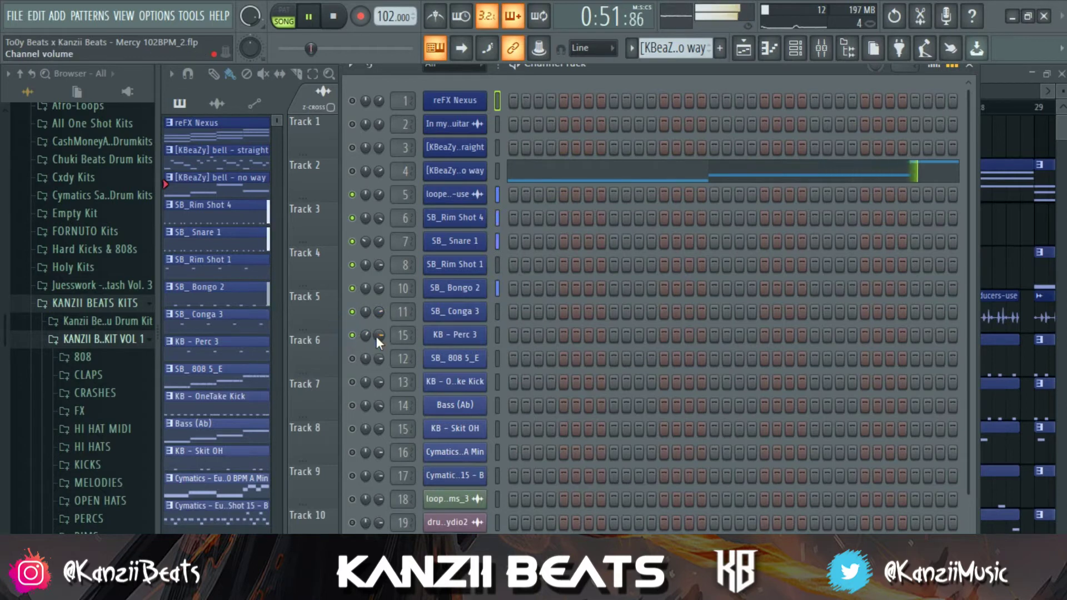
pyautogui.moveTo(379, 331); pyautogui.dragTo(379, 332)
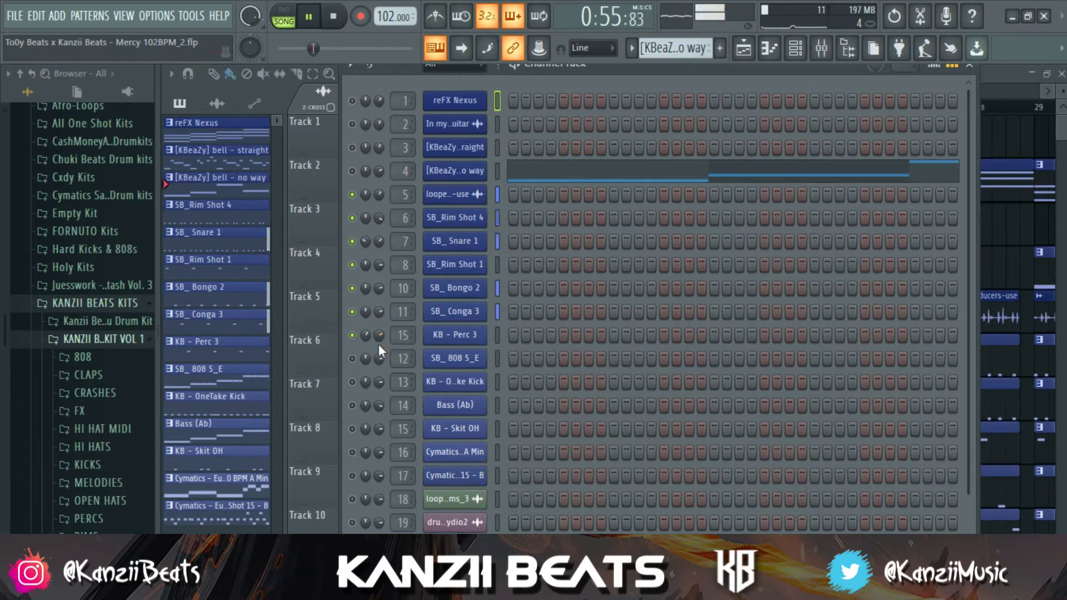
pyautogui.click(351, 358)
pyautogui.press('space')
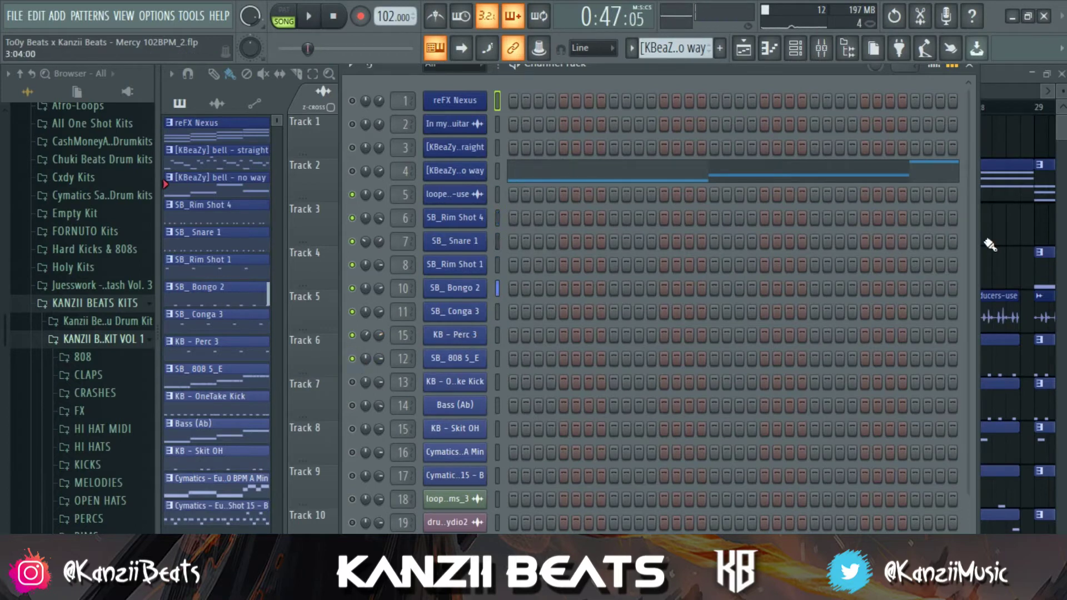
# Set the playlist's playback selection to bars 13 through 16, where the percussion and 808 clips play.
pyautogui.click(1002, 240)
pyautogui.scroll(-4, 699, 356)
pyautogui.keyDown('ctrl'); pyautogui.scroll(-3, 699, 363); pyautogui.keyUp('ctrl')
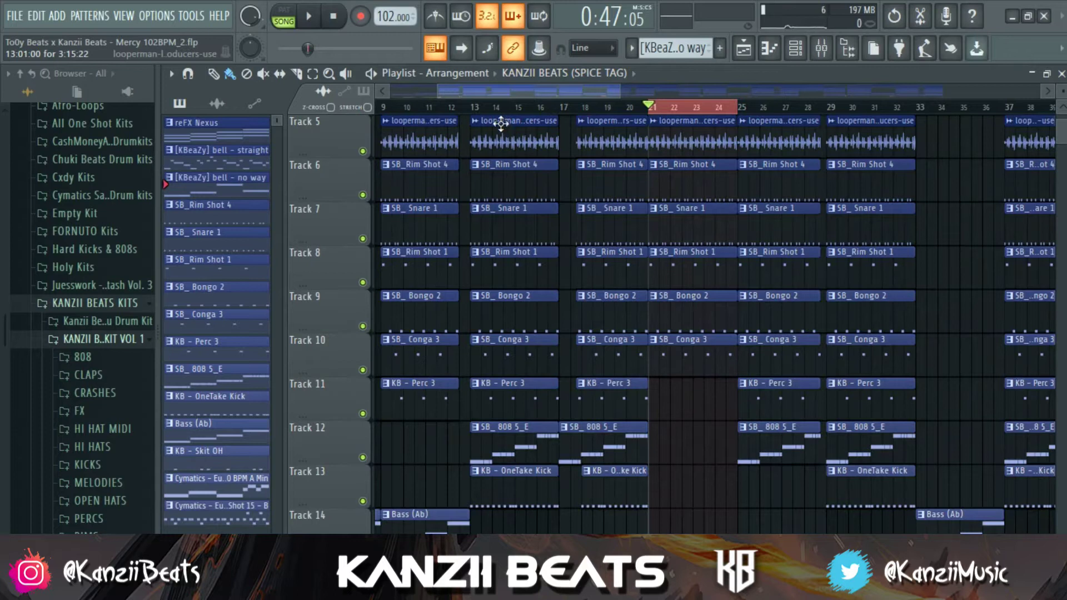
pyautogui.moveTo(478, 107); pyautogui.dragTo(544, 160)
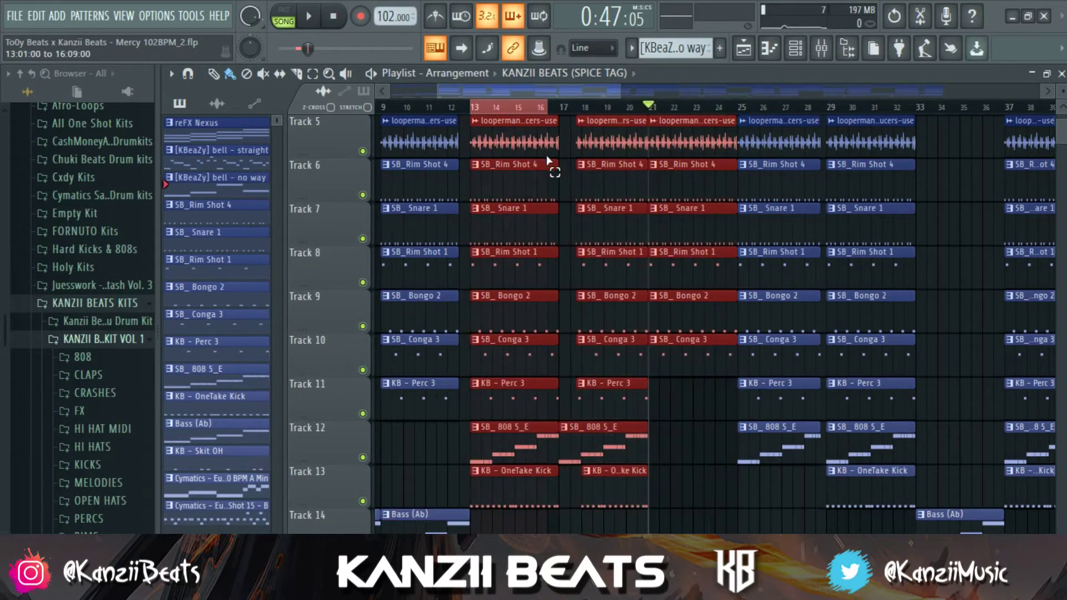
pyautogui.press('space')
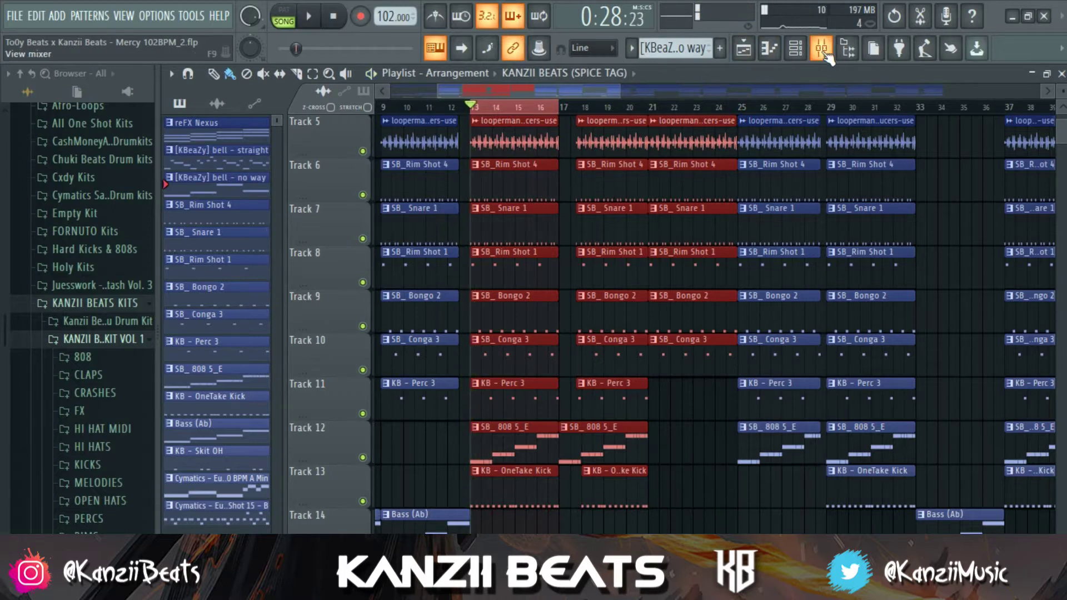
# Mute the SB_ 808 5_E channel in the channel rack and adjust the KB - Perc 3 volume to 56% during playback.
pyautogui.click(795, 48)
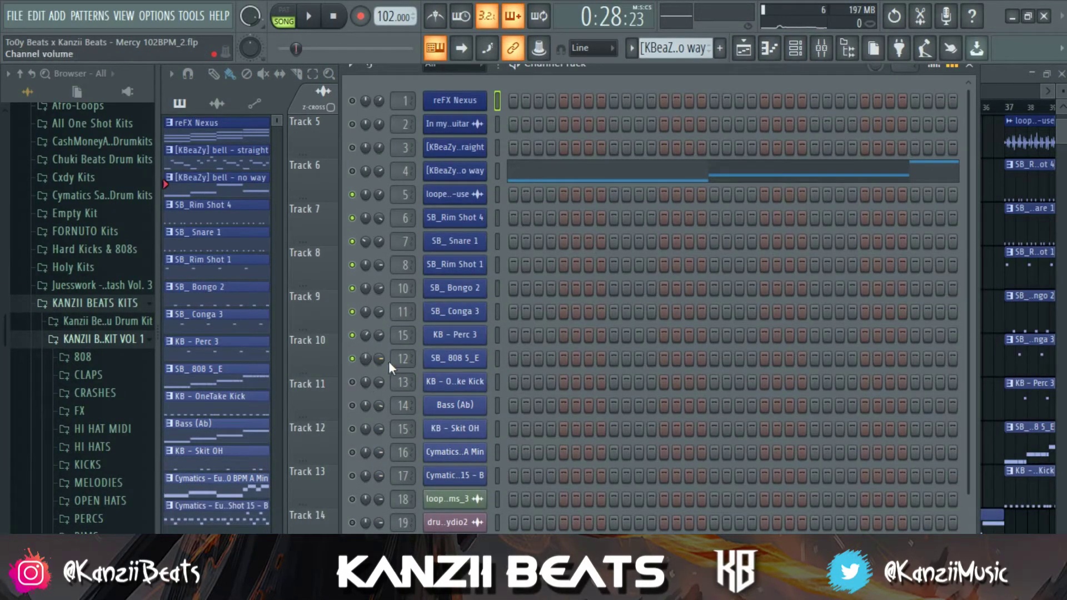
pyautogui.click(351, 359)
pyautogui.press('space')
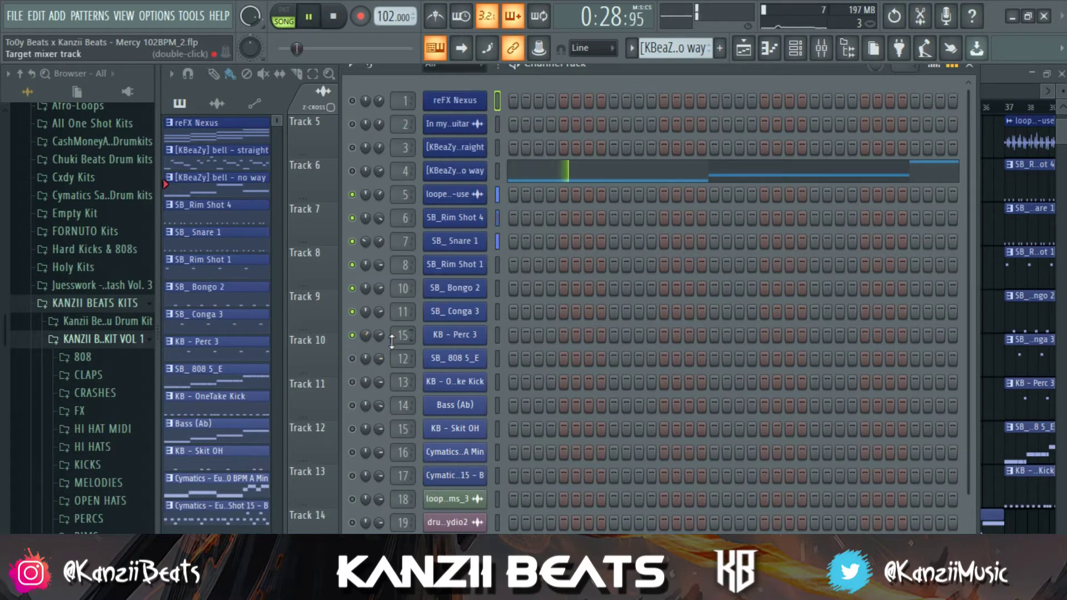
pyautogui.moveTo(375, 332); pyautogui.dragTo(376, 356)
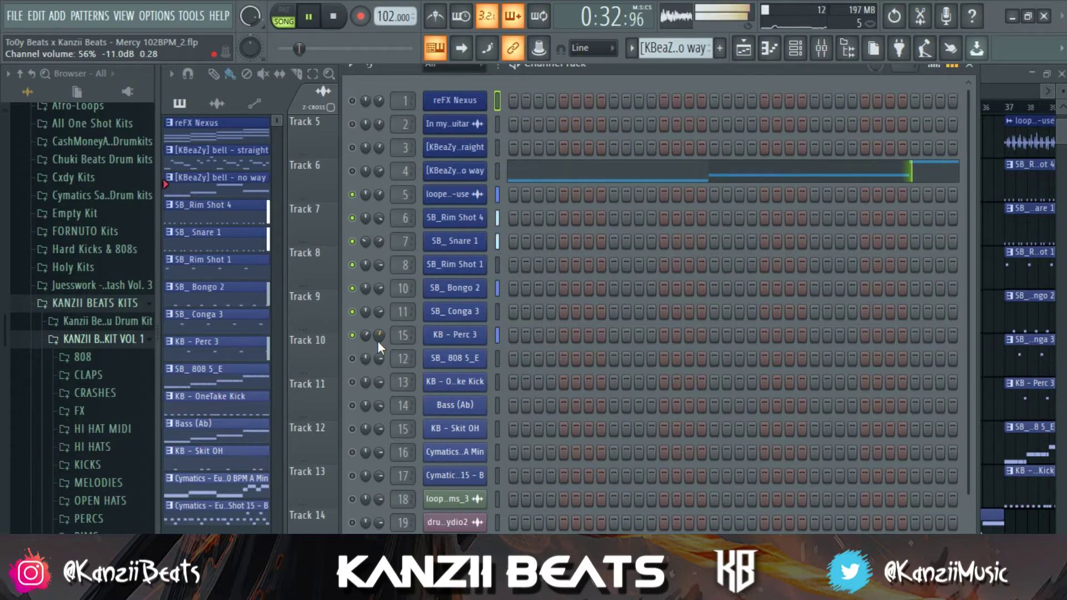
pyautogui.rightClick(378, 335)
pyautogui.click(381, 349)
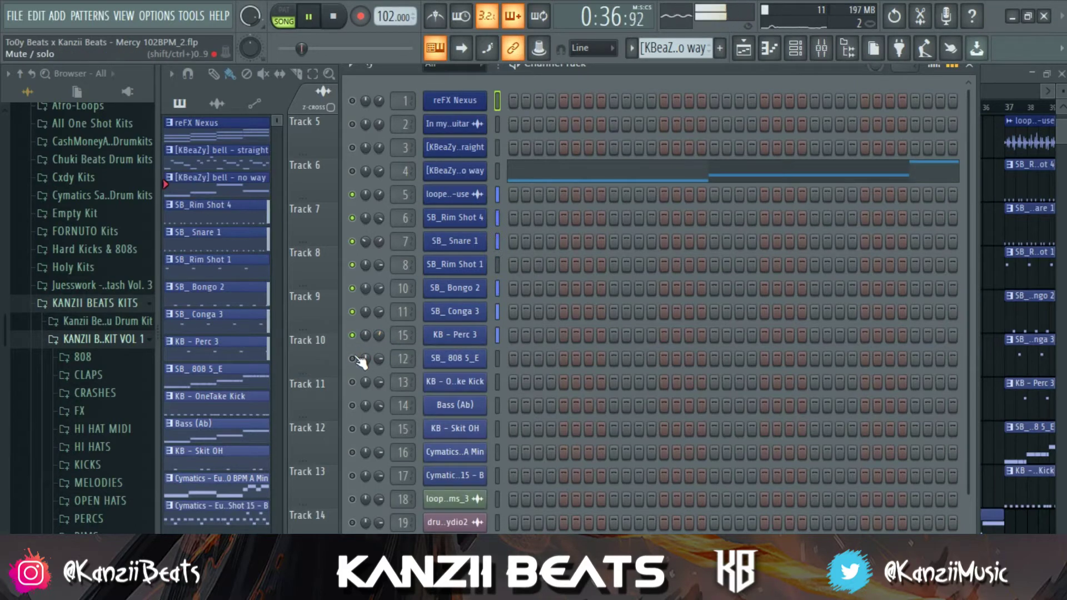
# Solo the SB_ 808 5_E channel and set its volume to 58%, checking it during playback.
pyautogui.press('space')
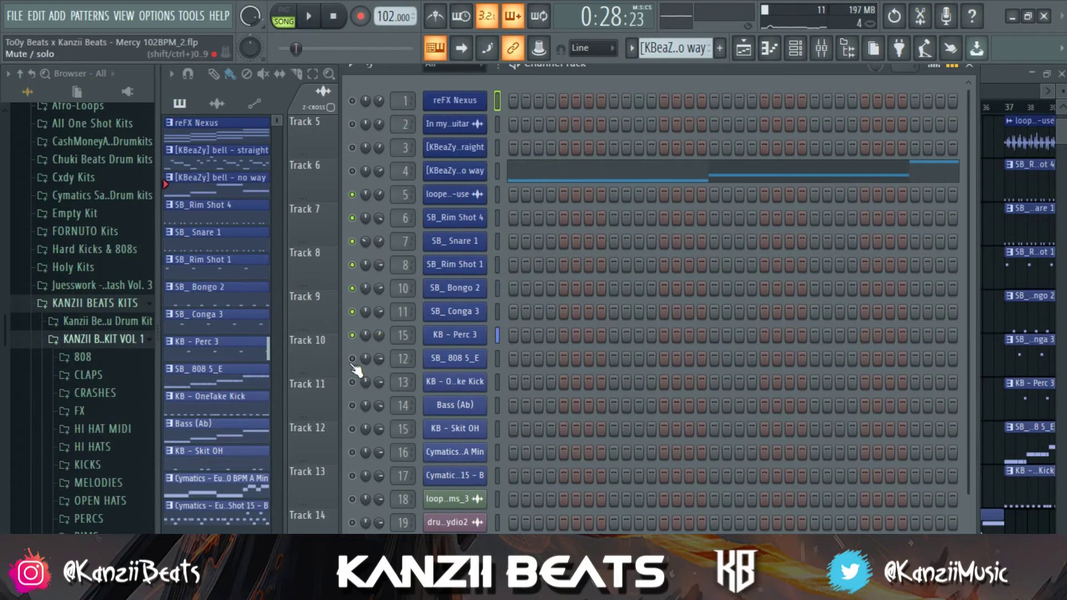
pyautogui.rightClick(352, 359)
pyautogui.press('Escape')
pyautogui.press('space')
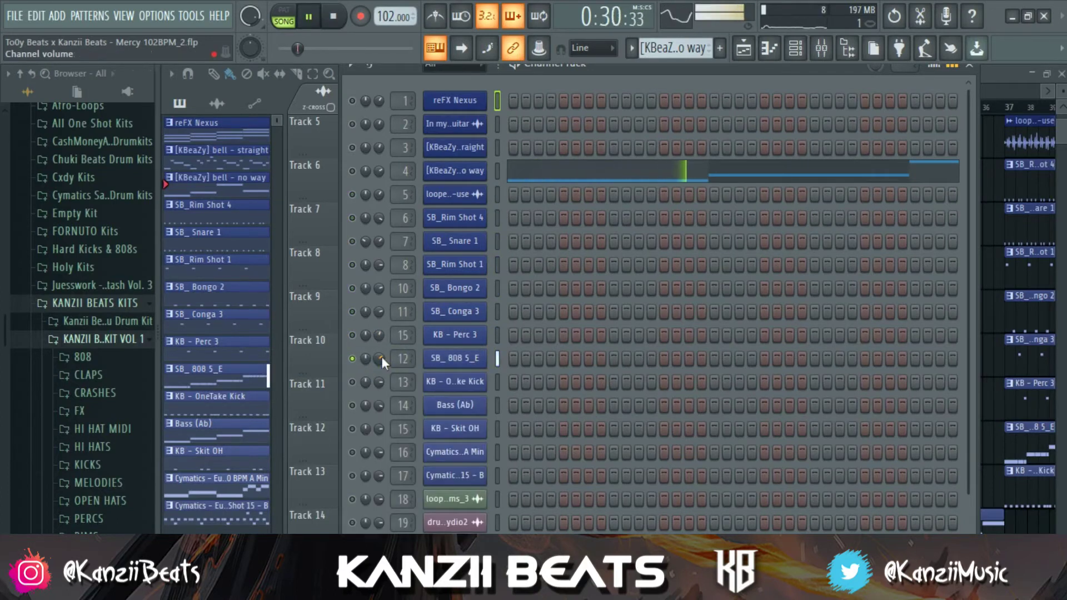
pyautogui.press('space')
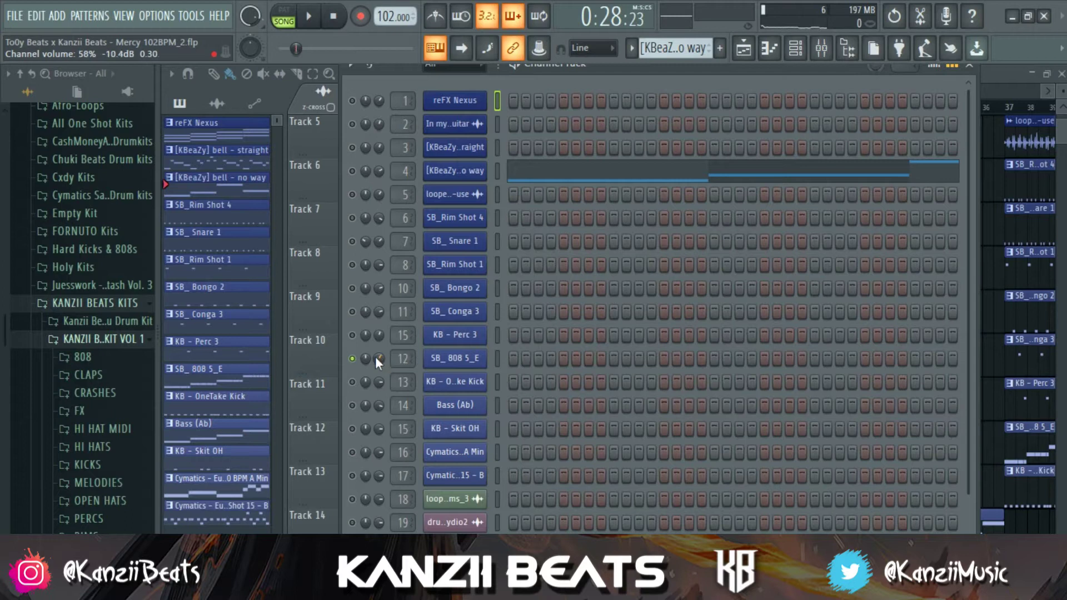
pyautogui.press('space')
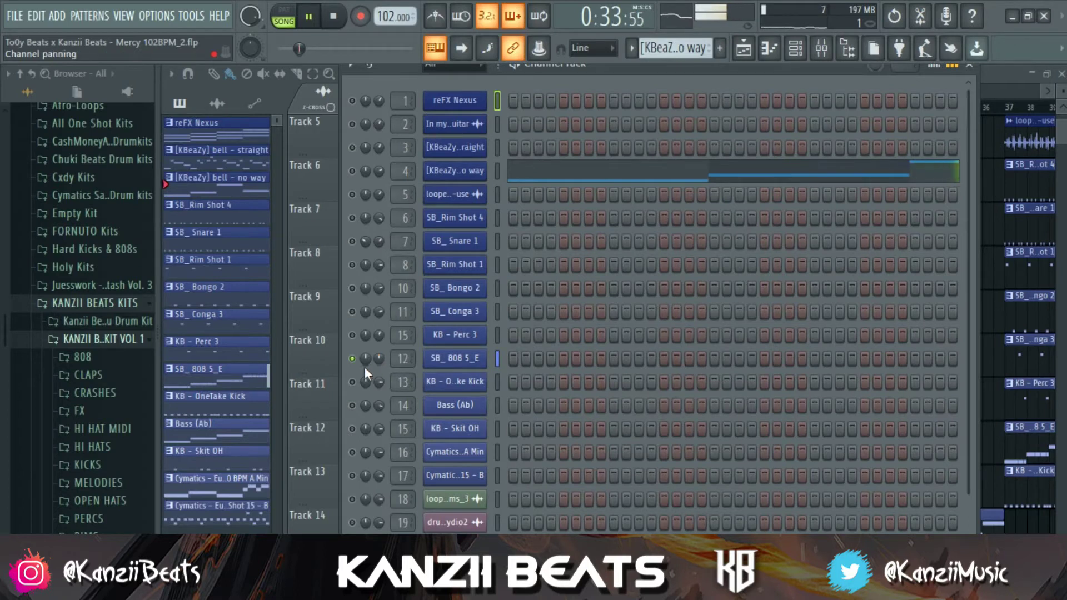
# Unmute the looperman loop through KB - Perc 3 channels, then unmute KB - OneTake Kick and adjust the kick's volume.
pyautogui.moveTo(352, 307); pyautogui.dragTo(358, 203)
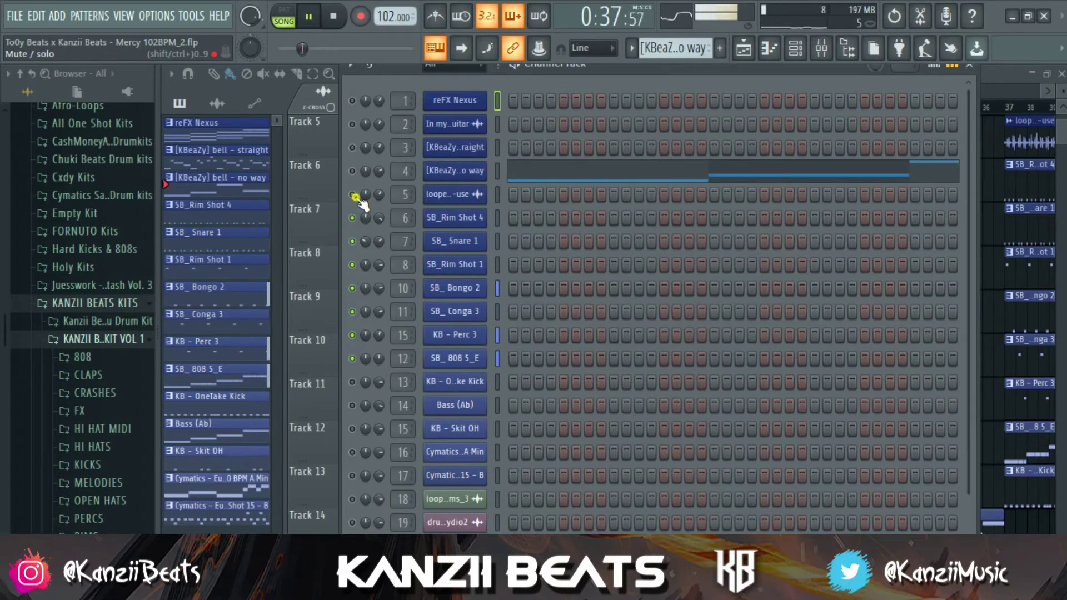
pyautogui.click(353, 382)
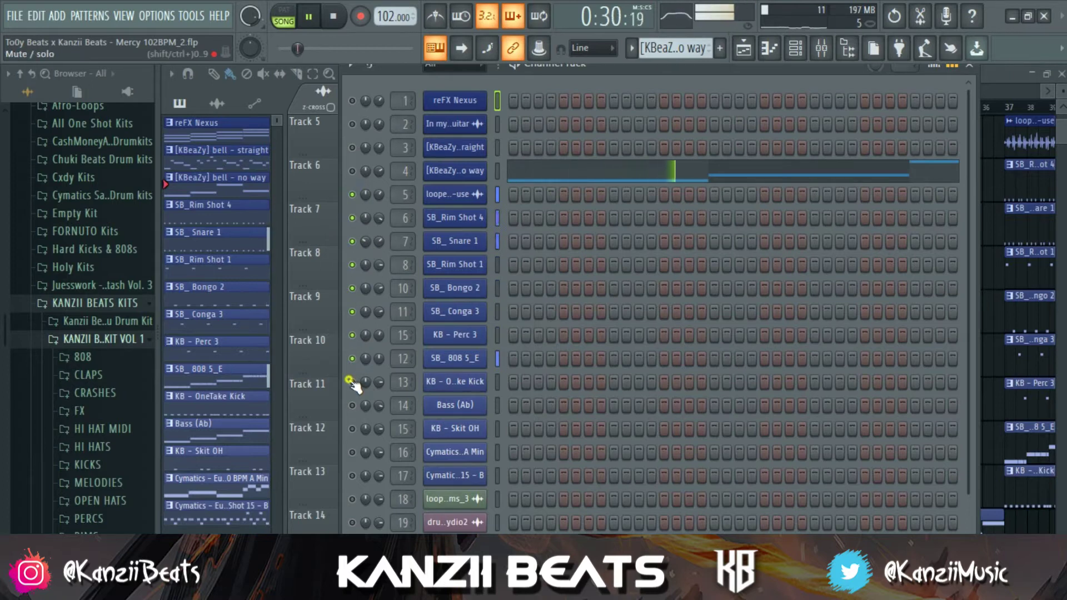
pyautogui.moveTo(378, 382); pyautogui.dragTo(378, 384)
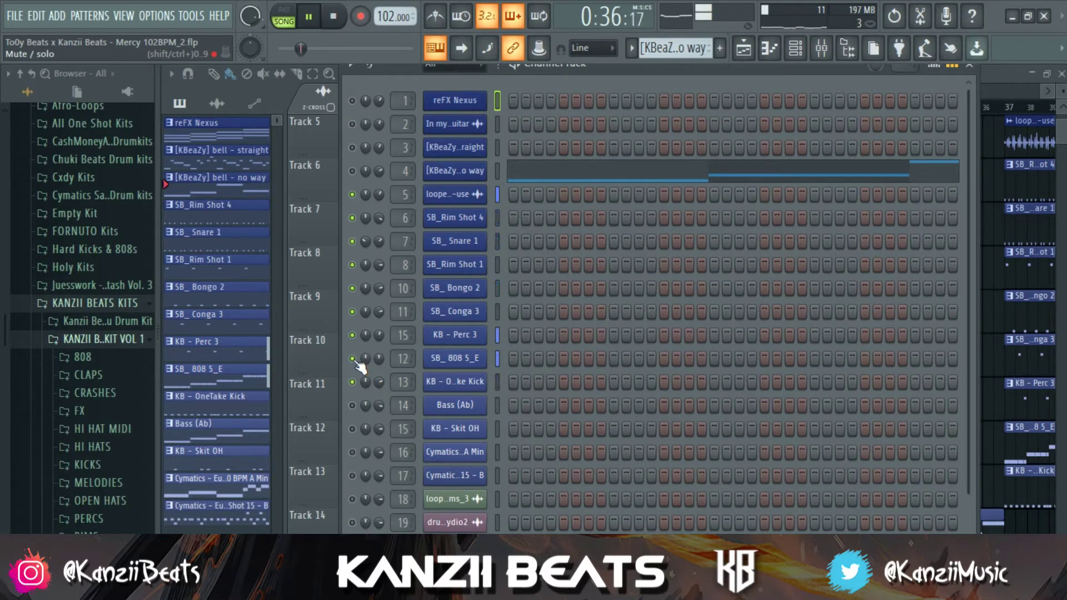
# Mute the SB_ 808 5_E channel, unmute Bass (Ab) and bring the playlist arrangement into view.
pyautogui.press('space')
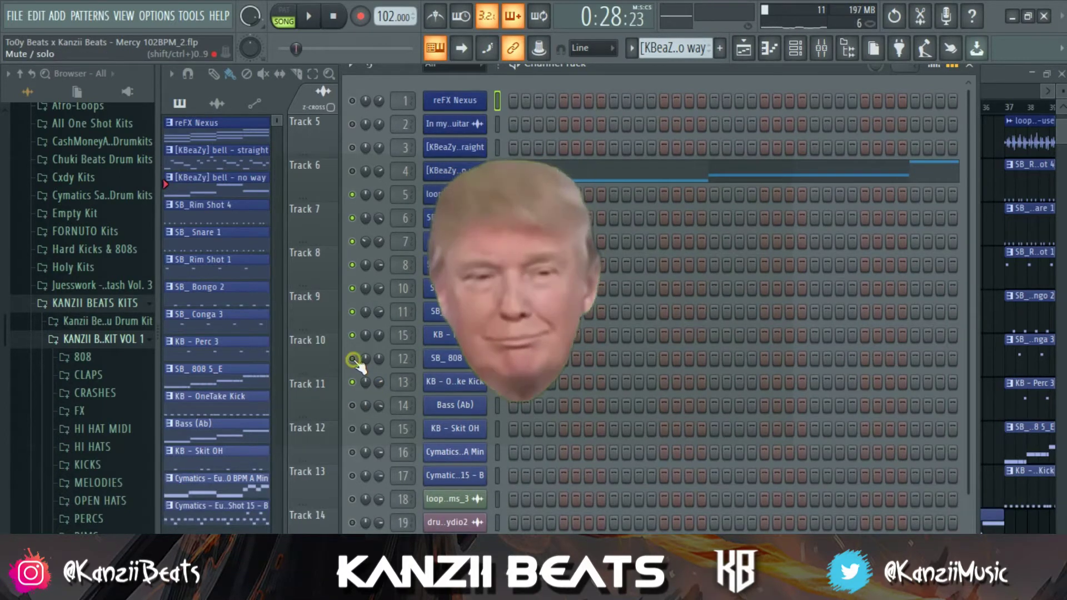
pyautogui.click(352, 406)
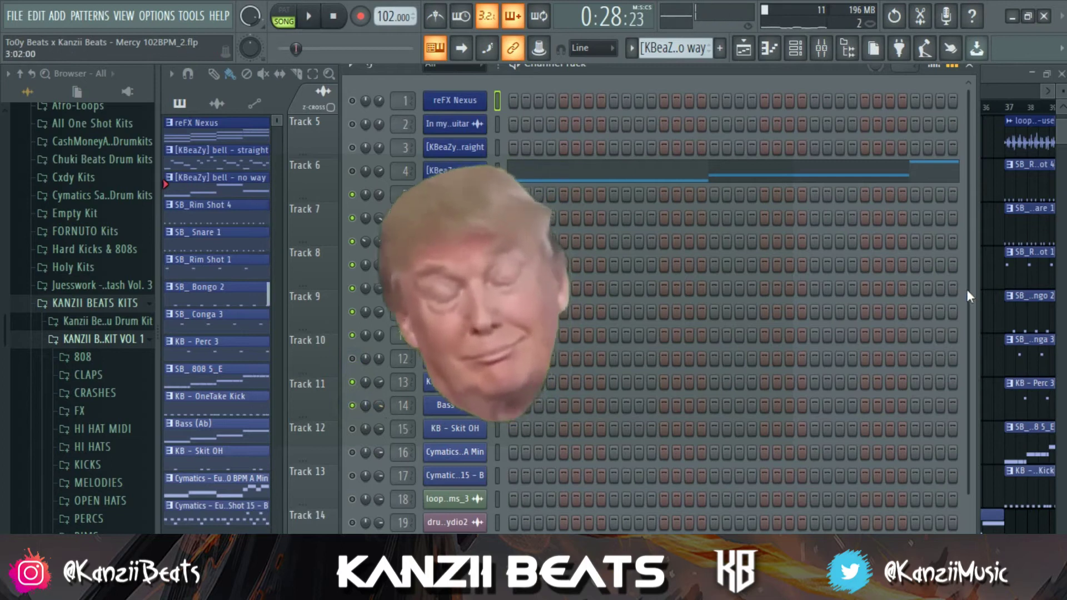
pyautogui.click(992, 262)
pyautogui.scroll(-1, 666, 278)
pyautogui.moveTo(533, 446); pyautogui.dragTo(598, 453)
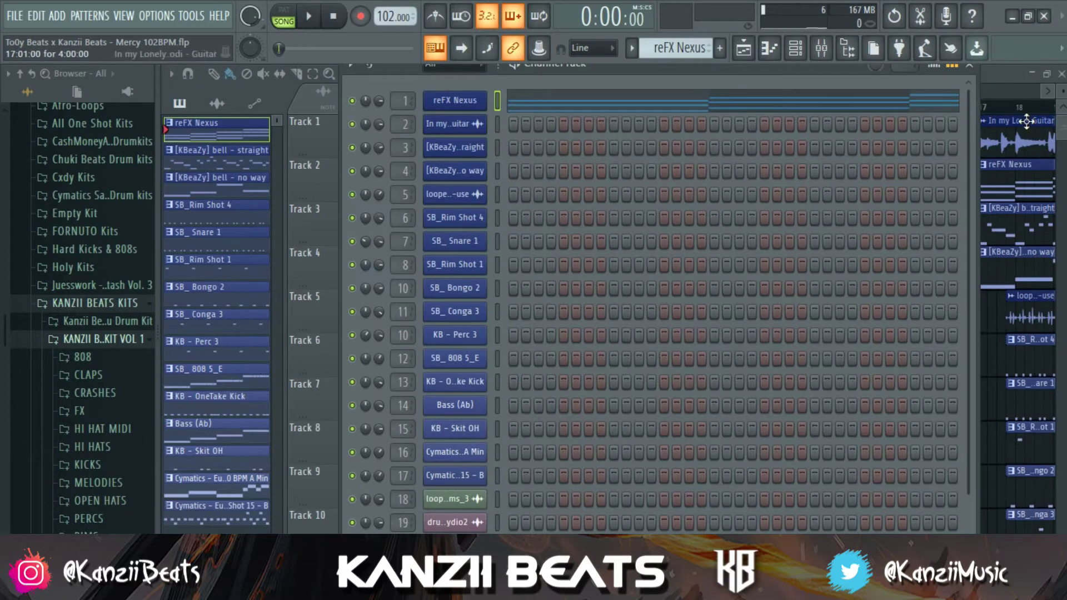
# Close the channel rack, review the arrangement's clip layout in the playlist and play the song from the start.
pyautogui.click(970, 65)
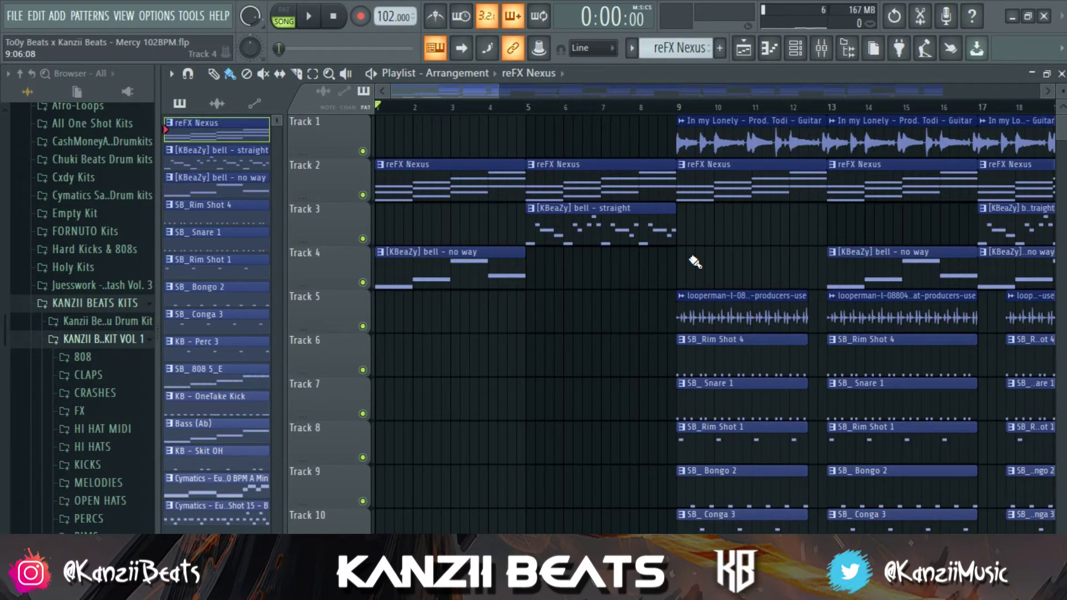
pyautogui.scroll(-3, 695, 261)
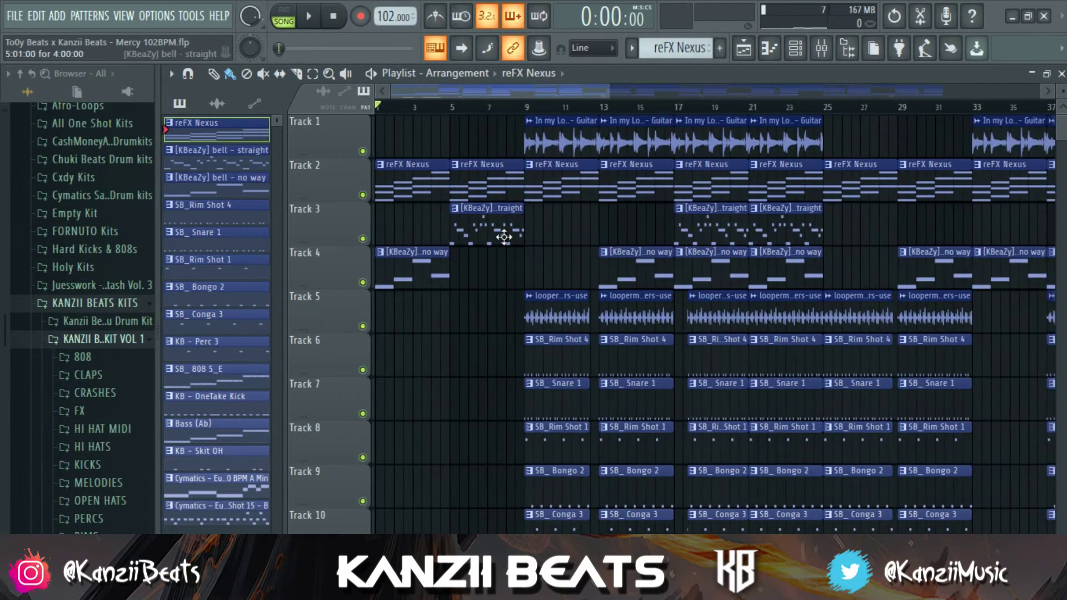
pyautogui.scroll(-3, 504, 237)
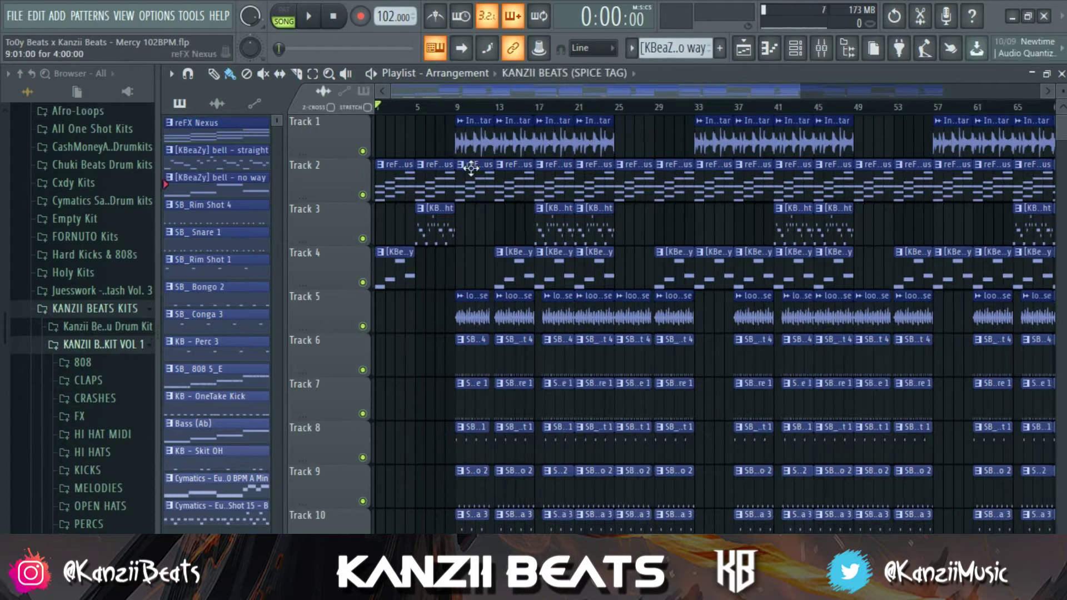
pyautogui.press('space')
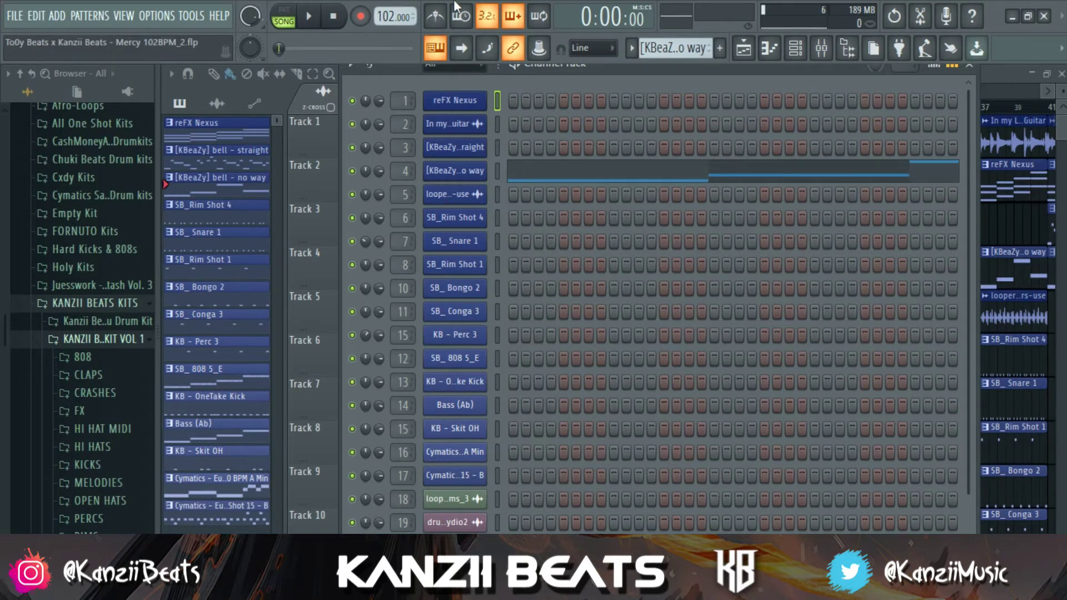
# Glance at the mixer, then set the playlist's playback selection to bars 21 through 24.
pyautogui.click(821, 48)
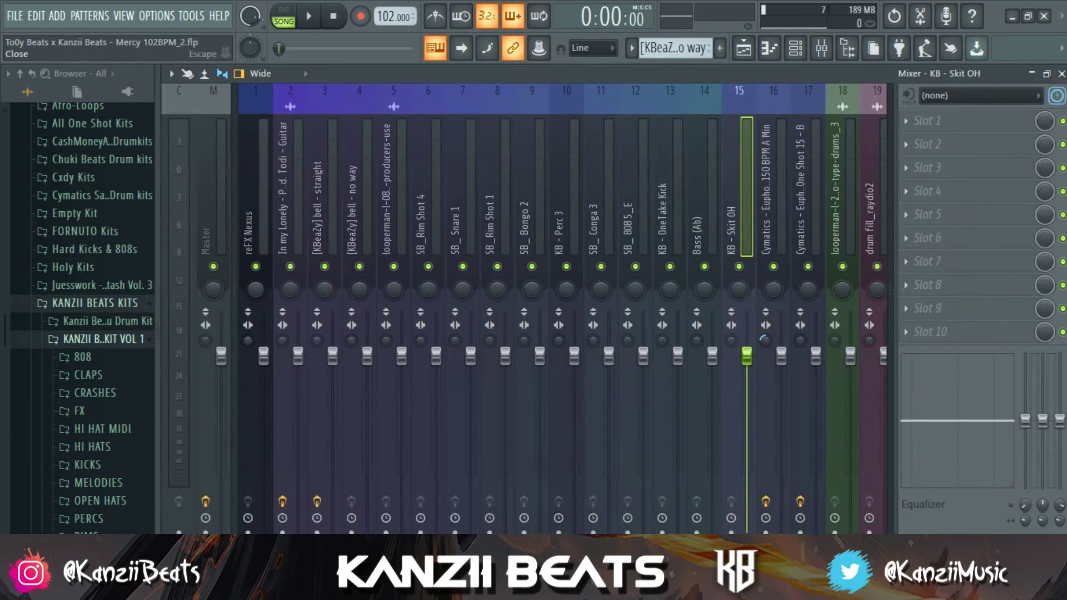
pyautogui.click(1062, 75)
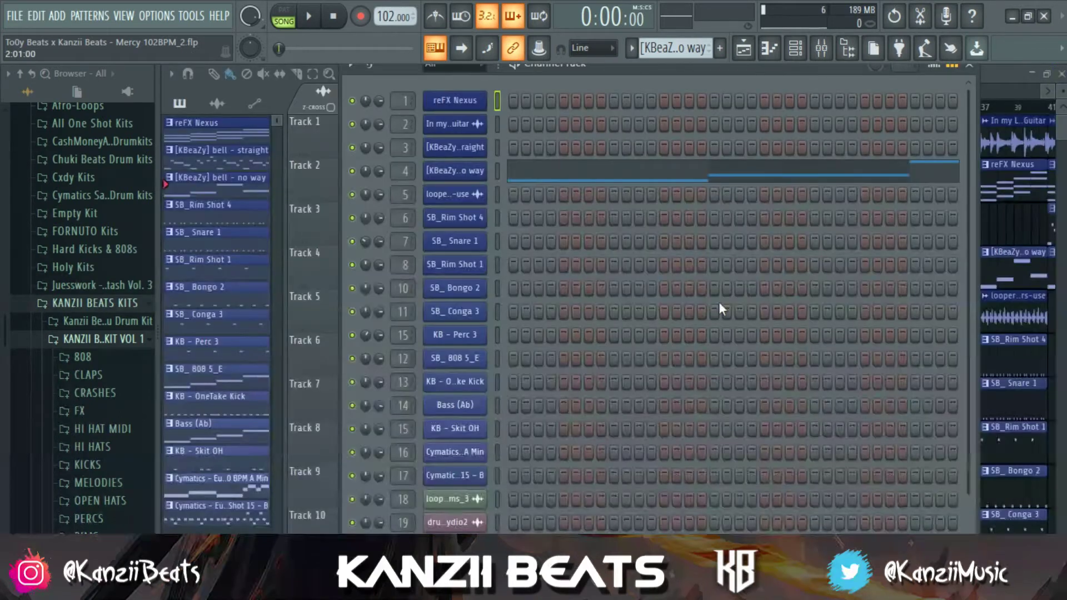
pyautogui.press('F6')
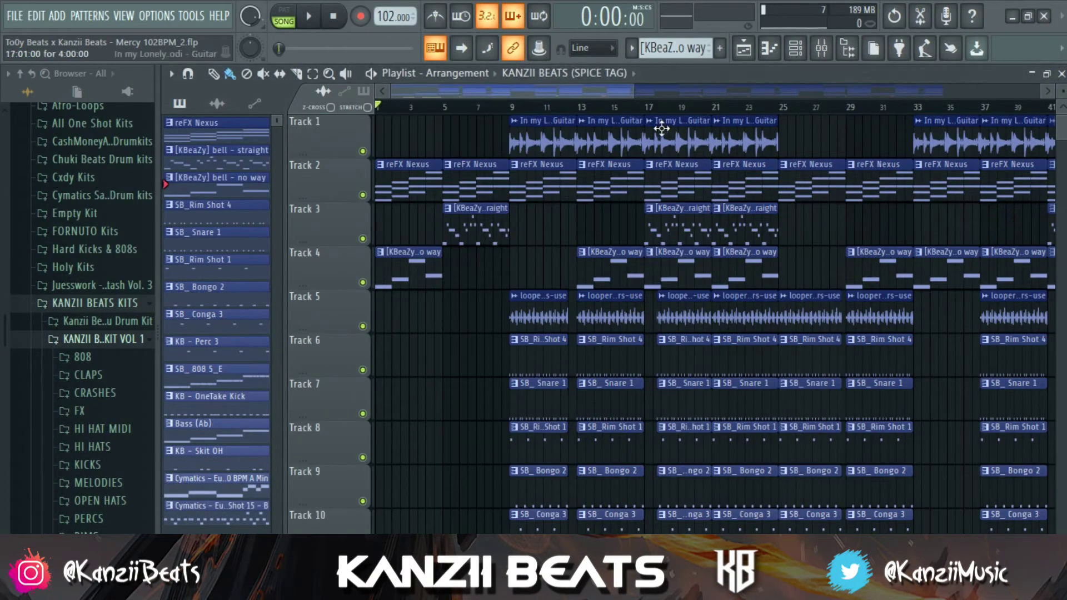
pyautogui.scroll(-2, 667, 114)
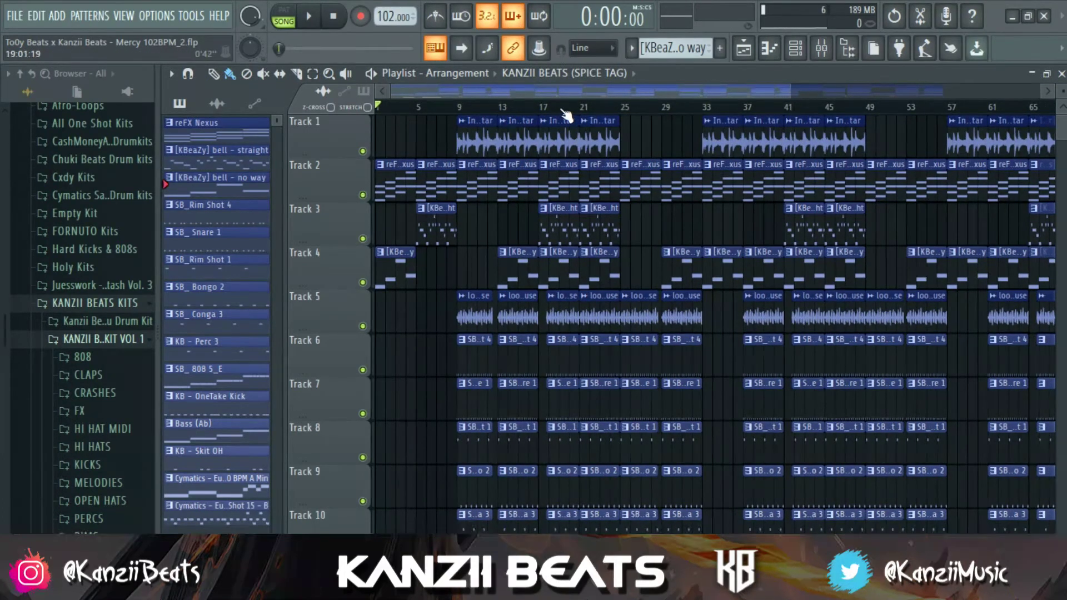
pyautogui.doubleClick(599, 121)
pyautogui.doubleClick(583, 107)
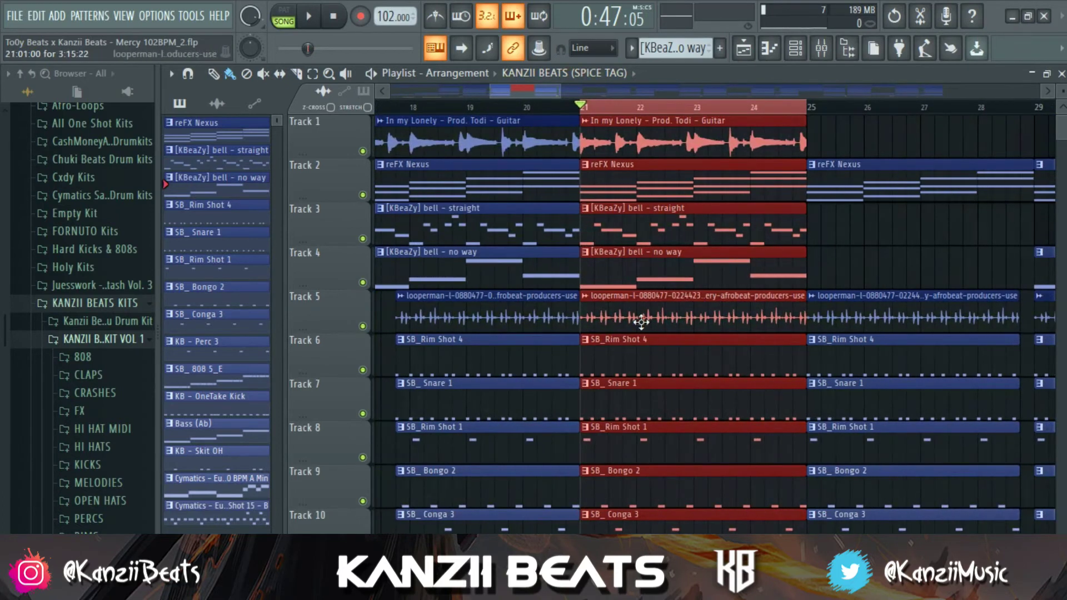
# Solo the In my Lonely guitar channel in the channel rack and set its volume to 56% during playback.
pyautogui.press('F6')
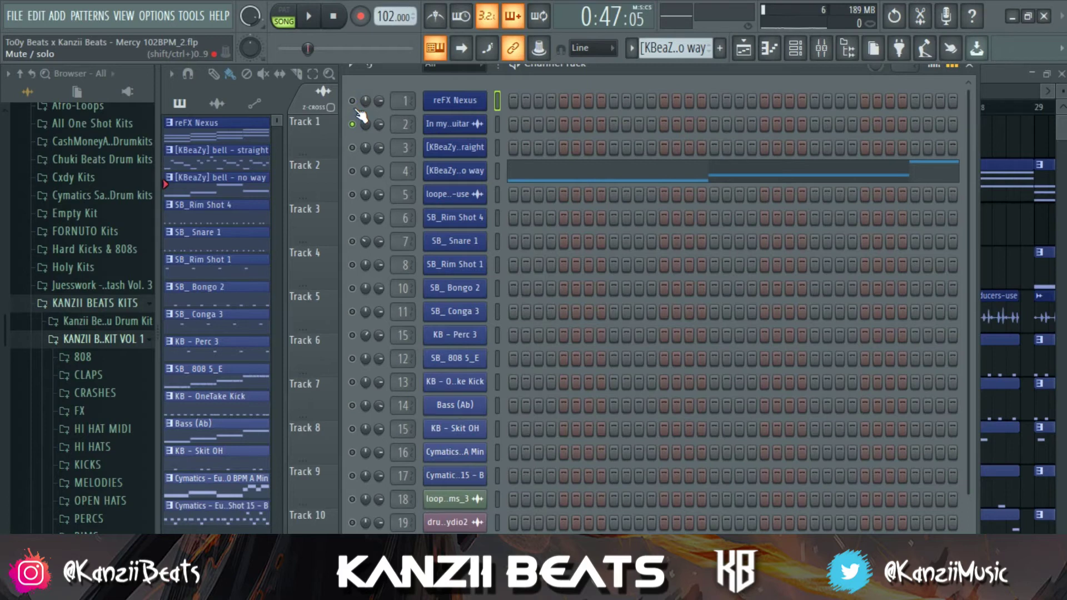
pyautogui.press('space')
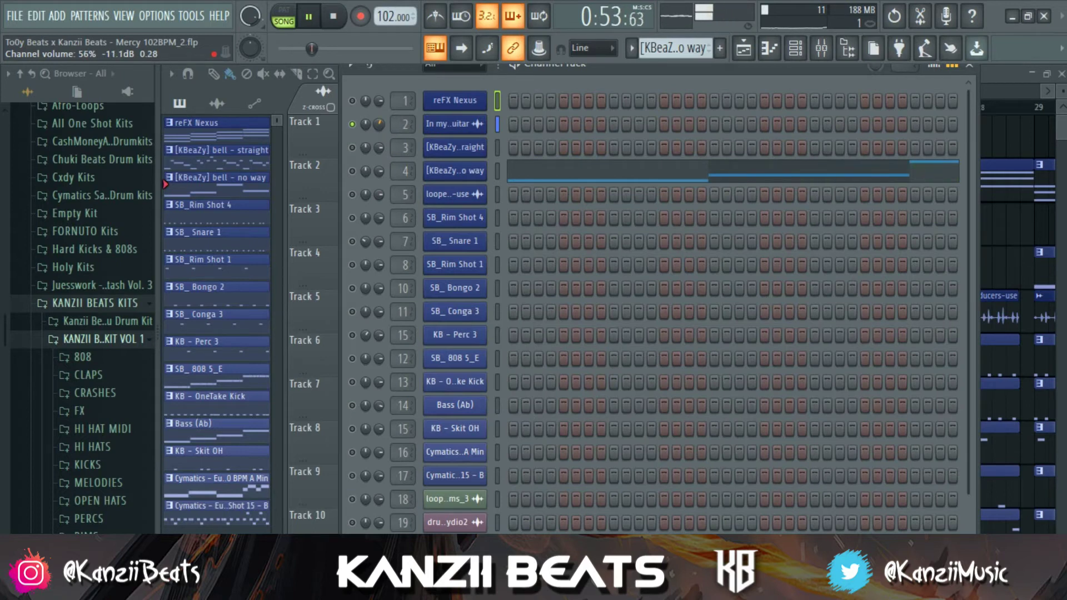
pyautogui.press('space')
# Examine the effects on the In my Lonely guitar's mixer track and replay the guitar on its own.
pyautogui.click(821, 48)
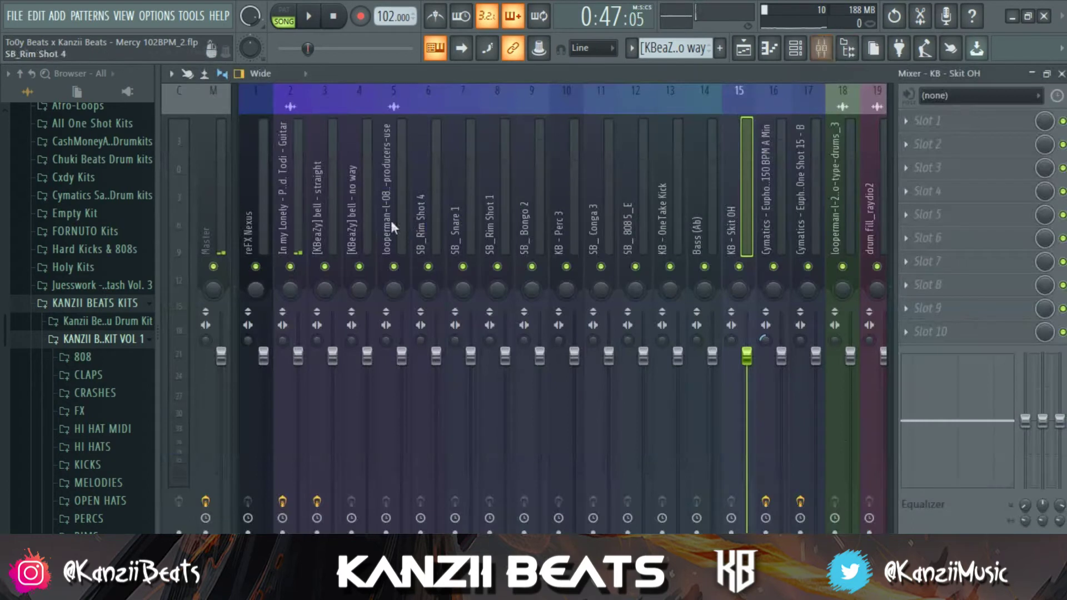
pyautogui.click(279, 198)
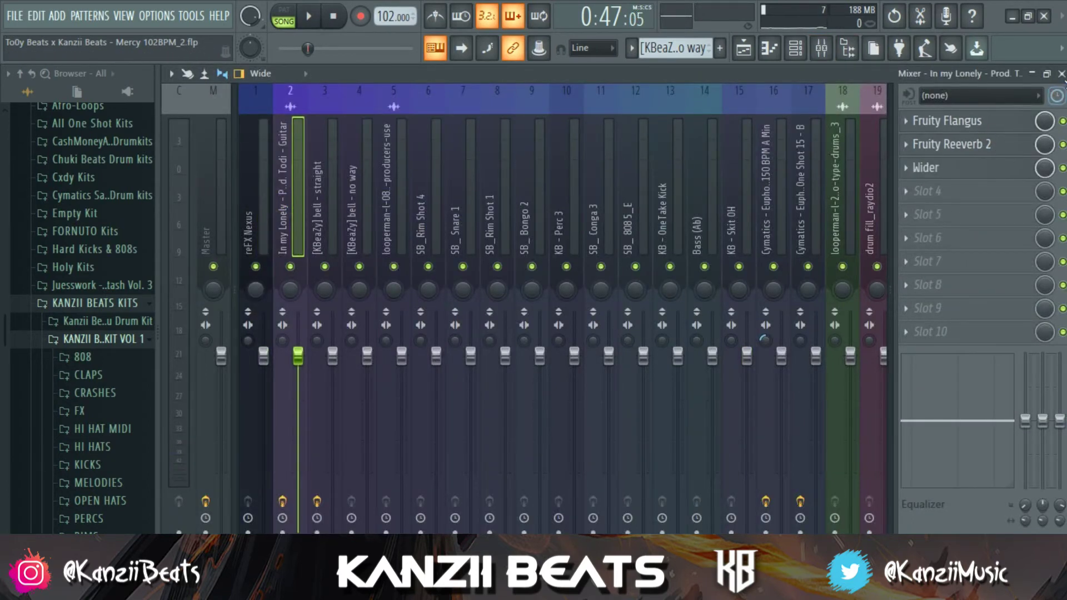
pyautogui.click(1061, 73)
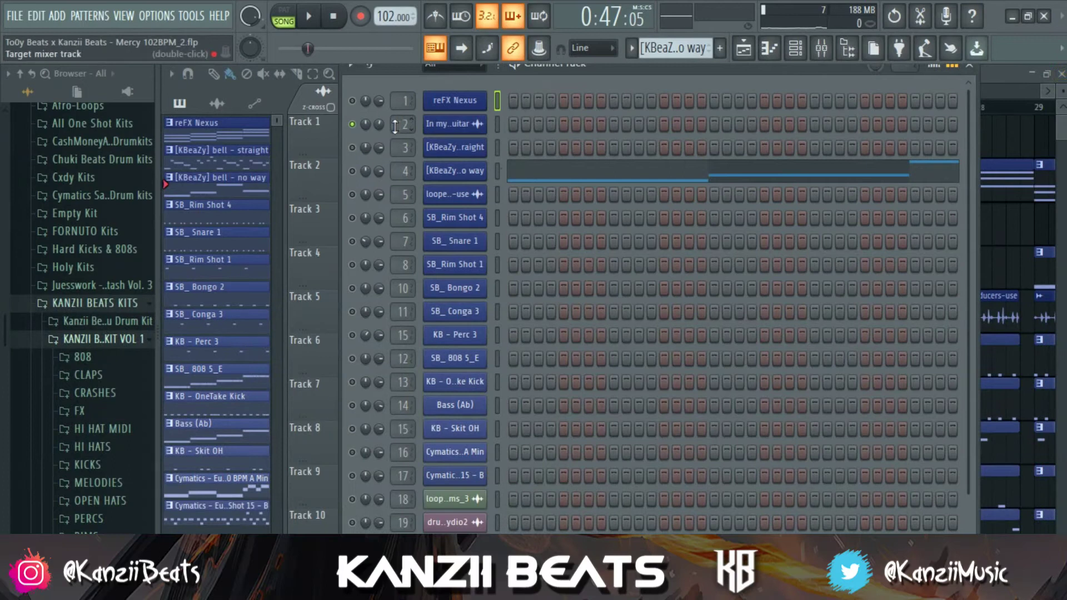
pyautogui.press('space')
pyautogui.press('space')
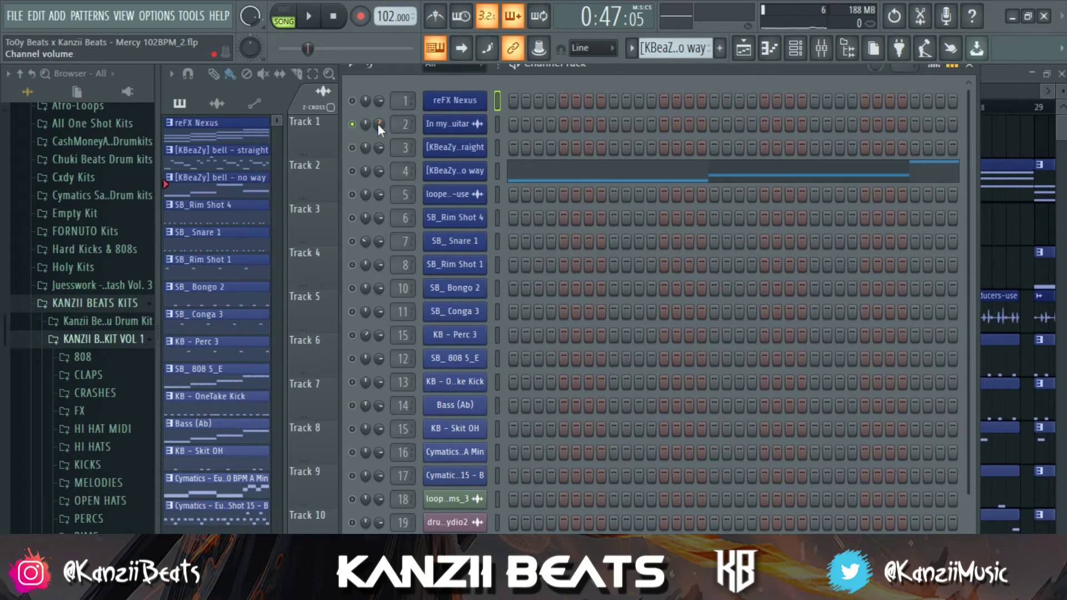
# Unmute the reFX Nexus channel at 65% volume and the [KBeaZy] bell - straight channel at 74%, balancing them during playback.
pyautogui.click(352, 100)
pyautogui.press('space')
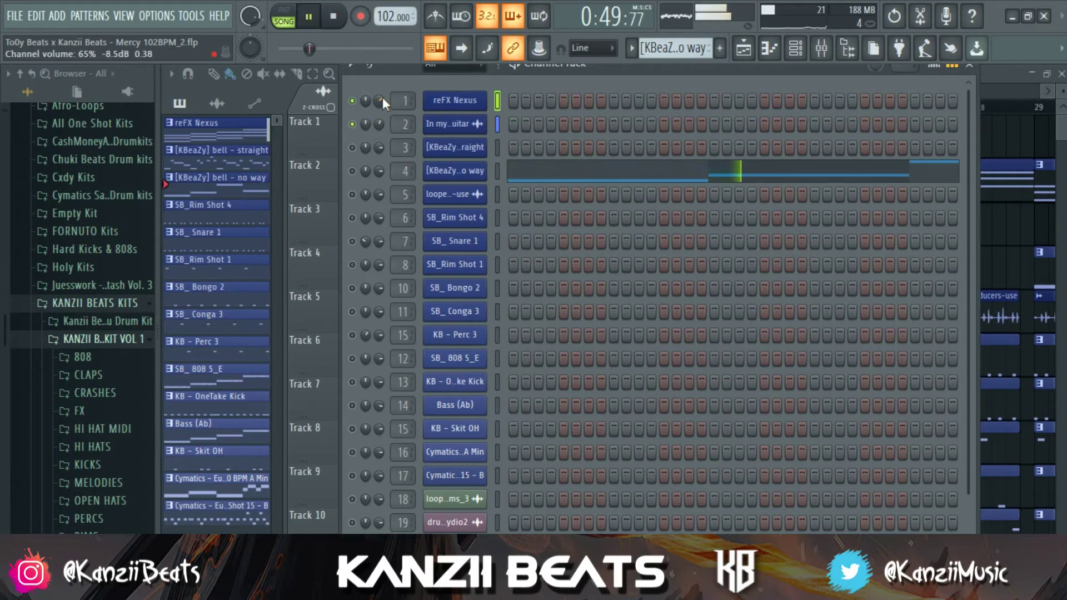
pyautogui.scroll(-3, 382, 103)
pyautogui.scroll(-3, 378, 101)
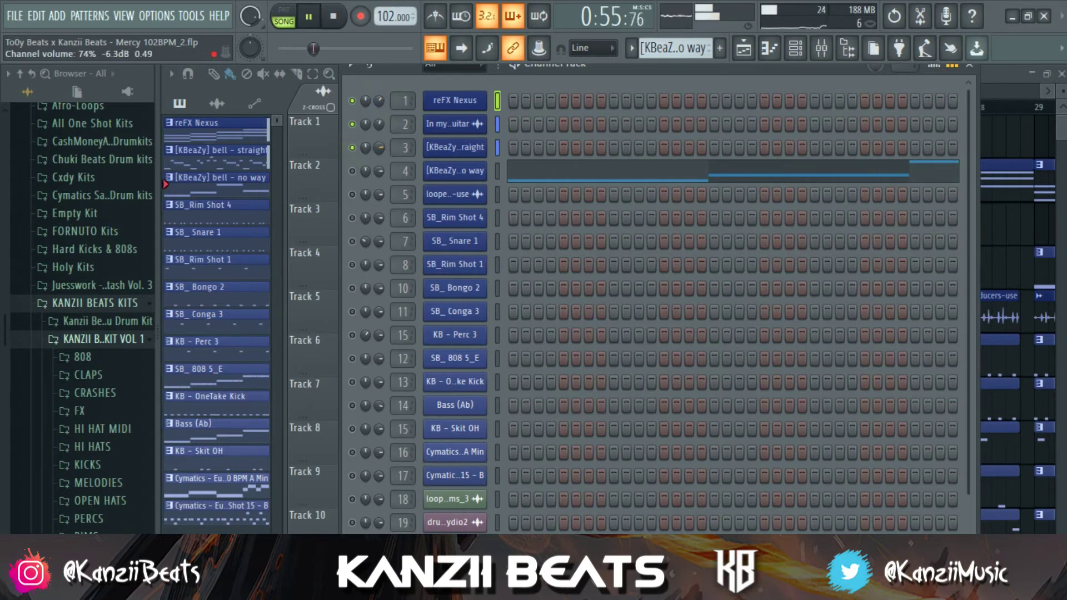
pyautogui.scroll(-8, 380, 145)
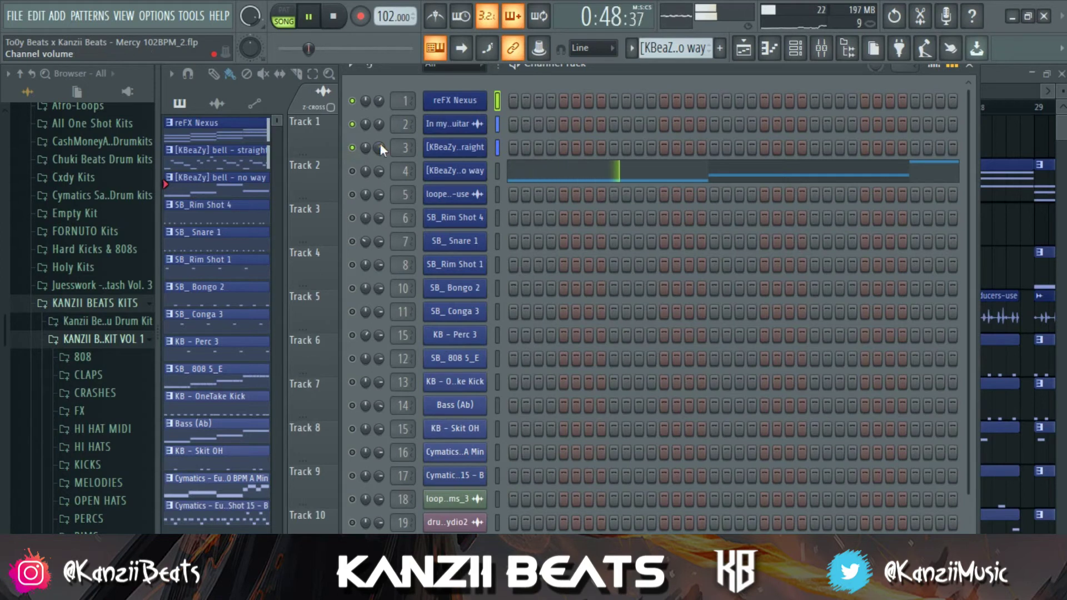
pyautogui.press('space')
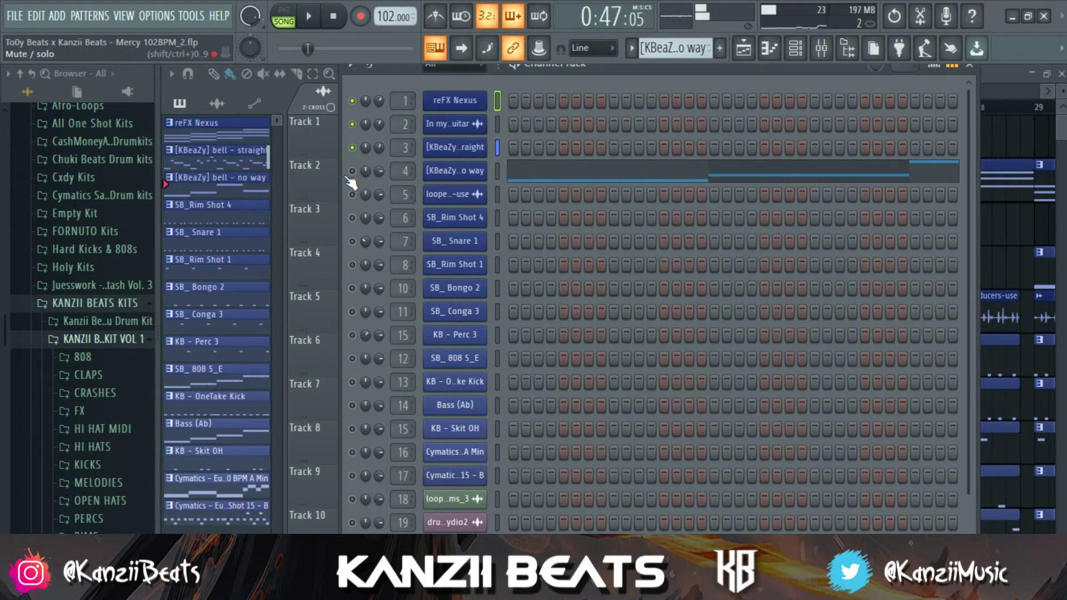
# Unmute the [KBeaZy] bell - no way channel, play it with the other melodies, and solo it to listen alone.
pyautogui.click(352, 171)
pyautogui.press('space')
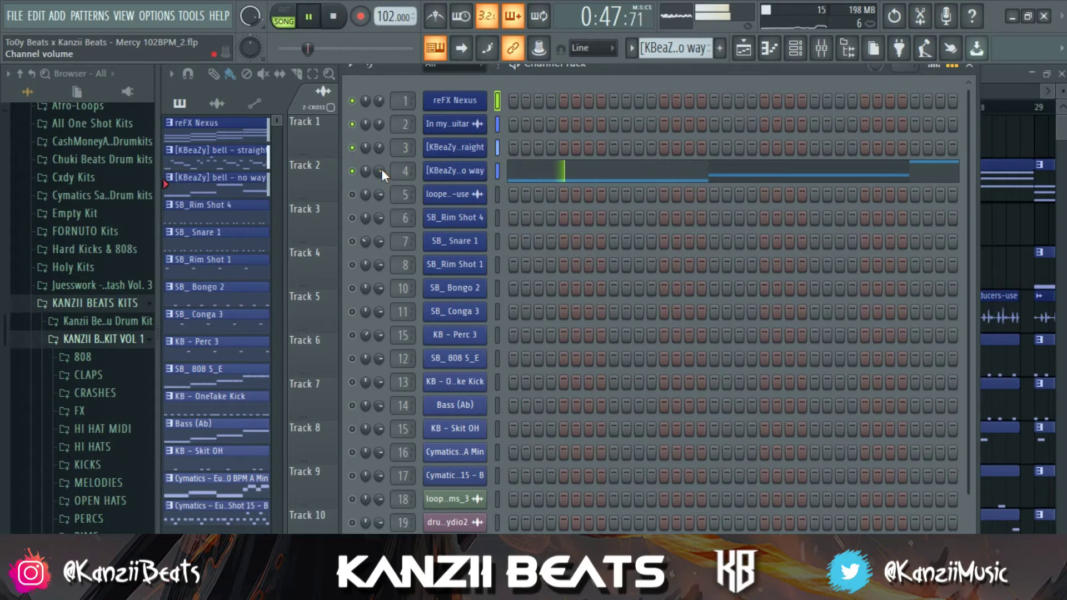
pyautogui.rightClick(352, 171)
pyautogui.press('Escape')
pyautogui.press('space')
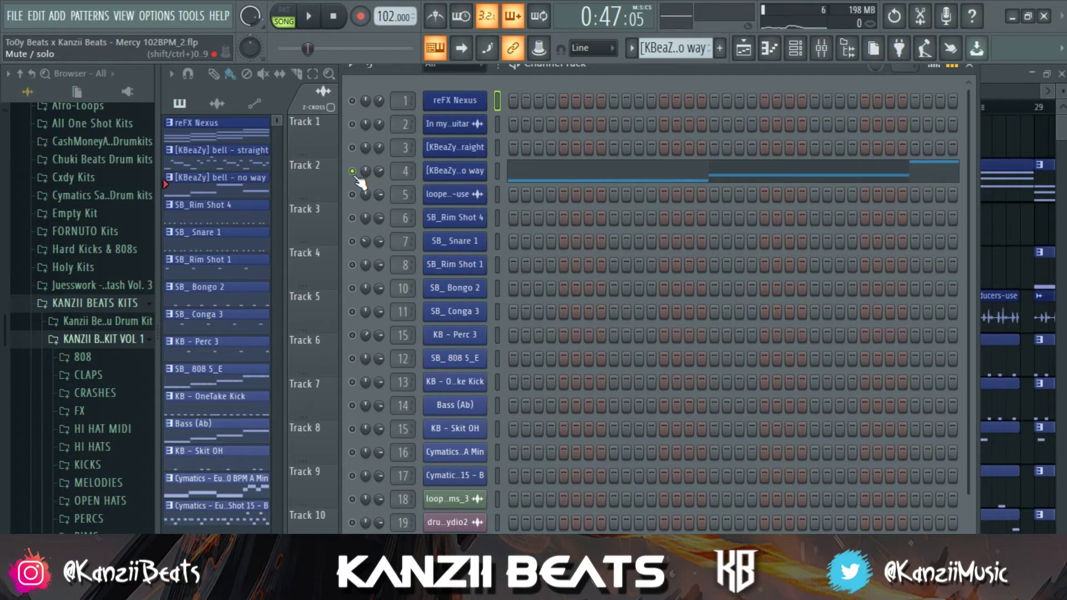
# Unmute the [KBeaZy] bell - straight, In my Lonely guitar and reFX Nexus channels during playback.
pyautogui.press('space')
pyautogui.click(352, 147)
pyautogui.click(351, 124)
pyautogui.click(354, 102)
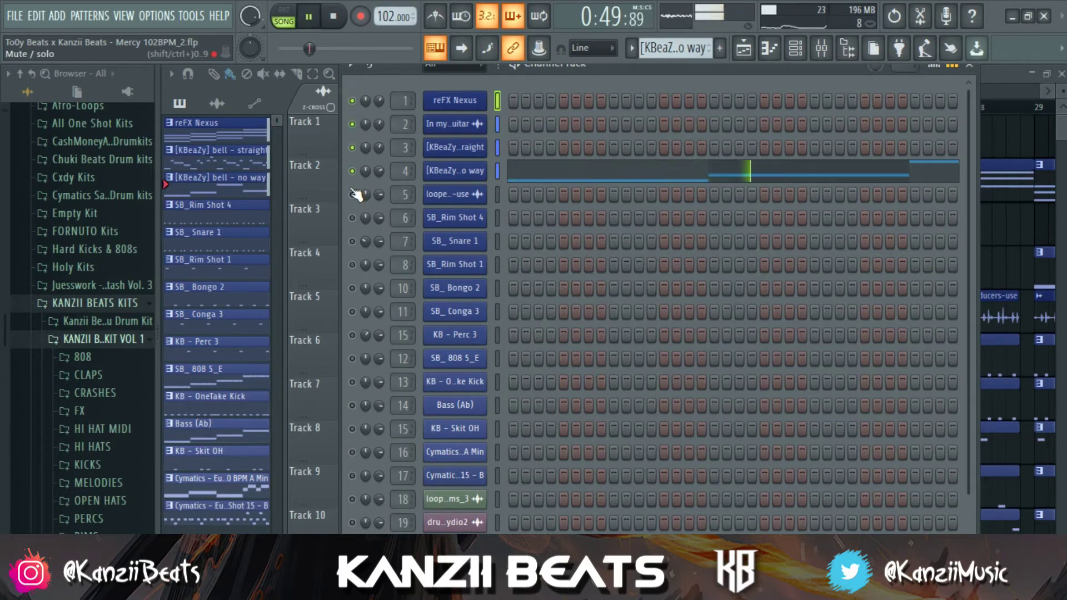
# Solo the looperman afrobeat loop channel and set its volume to 62% during playback.
pyautogui.press('space')
pyautogui.rightClick(354, 195)
pyautogui.click(392, 205)
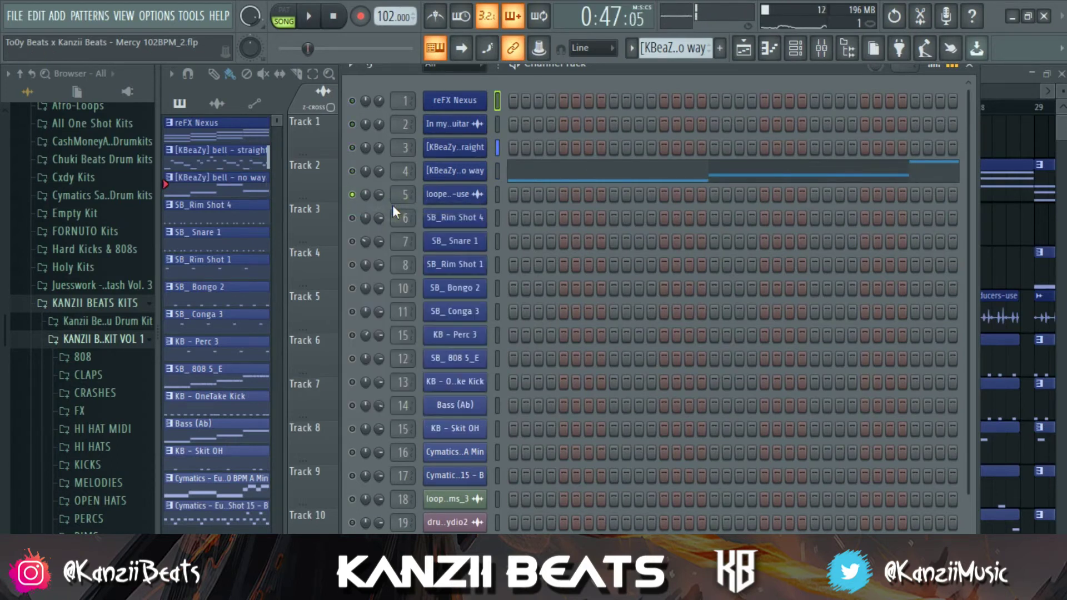
pyautogui.press('space')
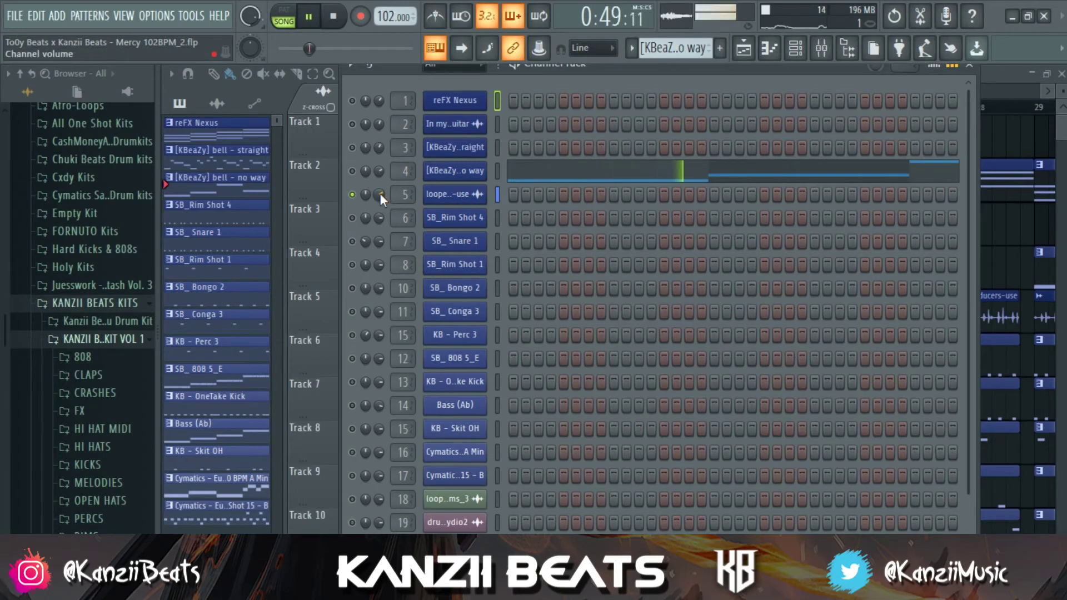
pyautogui.moveTo(380, 193); pyautogui.dragTo(381, 204)
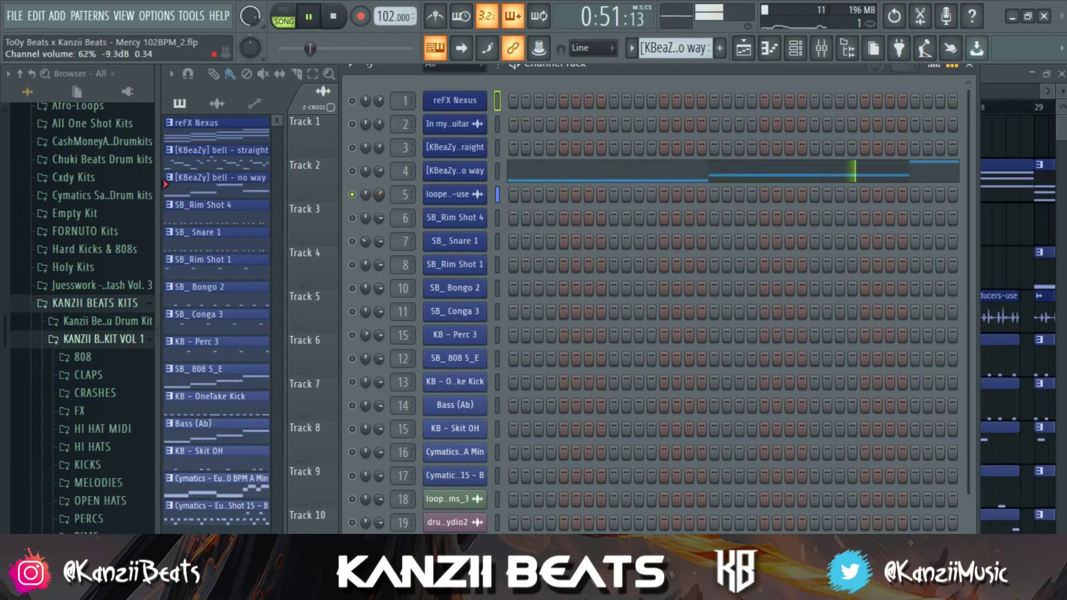
# Unmute the SB_Rim Shot 4 and SB_ Snare 1 channels during playback and set the snare's volume to 66%.
pyautogui.click(352, 218)
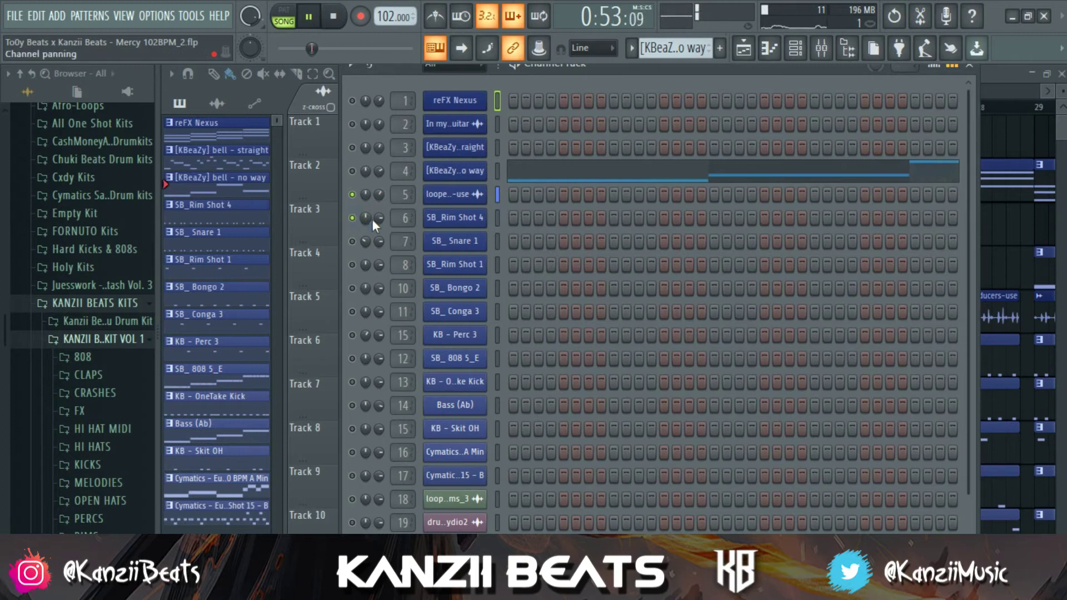
pyautogui.moveTo(379, 216); pyautogui.dragTo(377, 215)
pyautogui.click(352, 242)
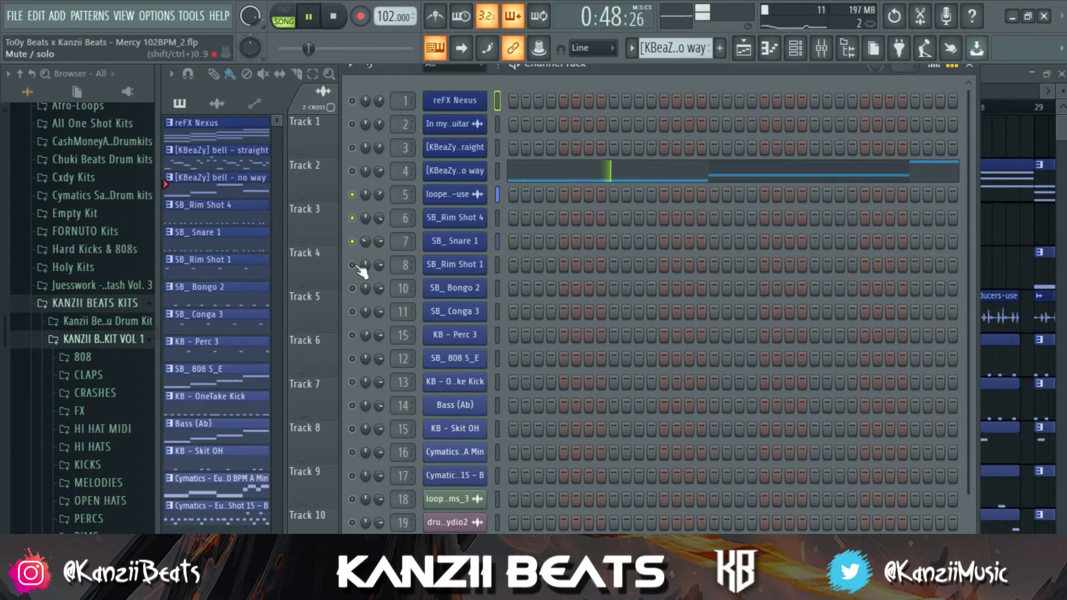
pyautogui.moveTo(365, 242); pyautogui.dragTo(365, 250)
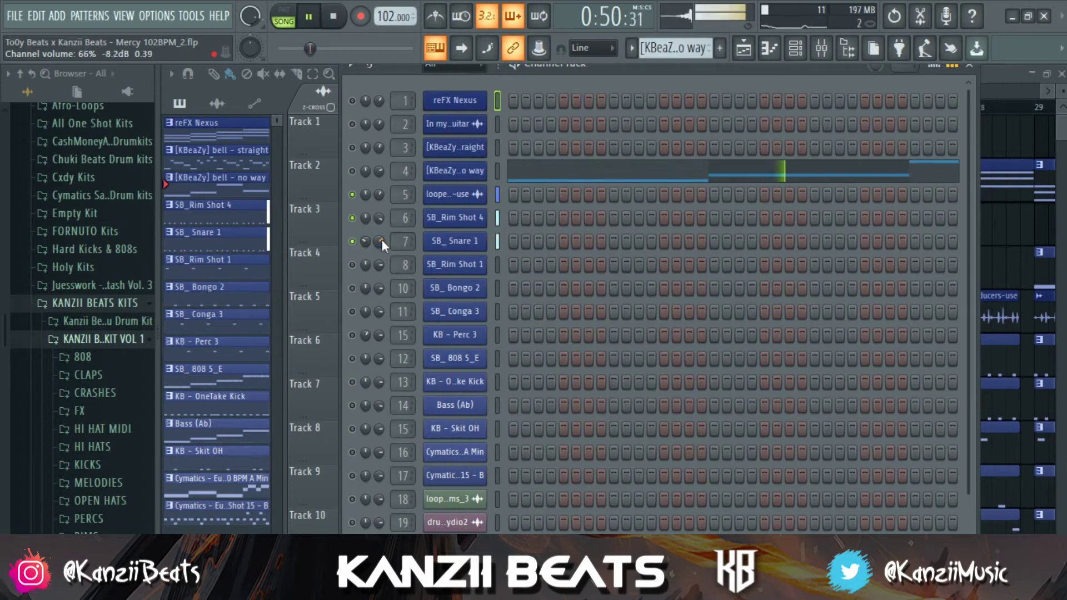
# Unmute the SB_Rim Shot 1, SB_ Bongo 2, SB_ Conga 3 and KB - Perc 3 channels during playback.
pyautogui.click(351, 264)
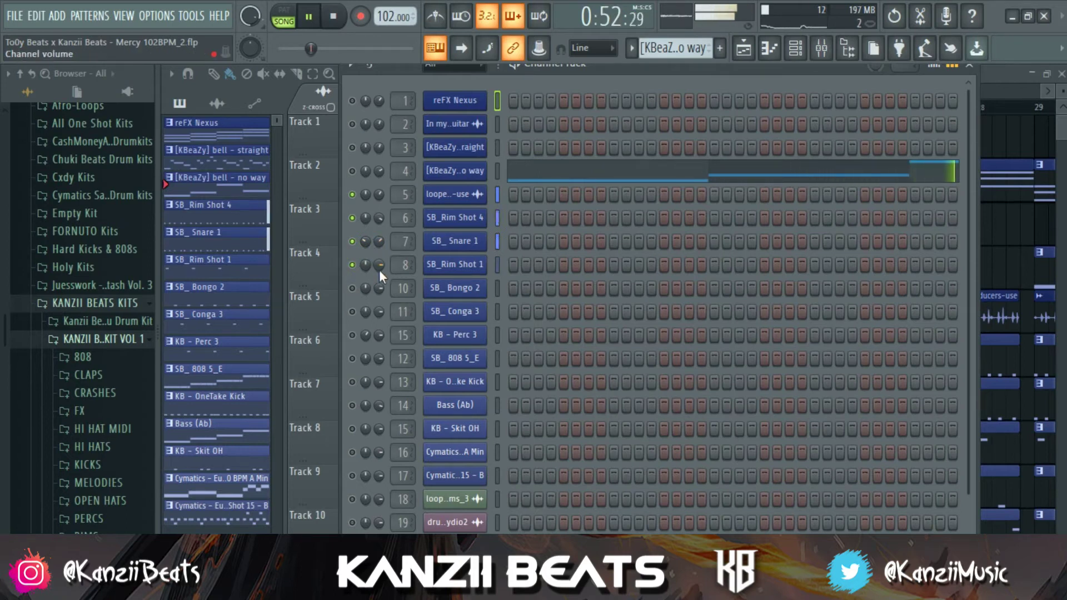
pyautogui.click(352, 289)
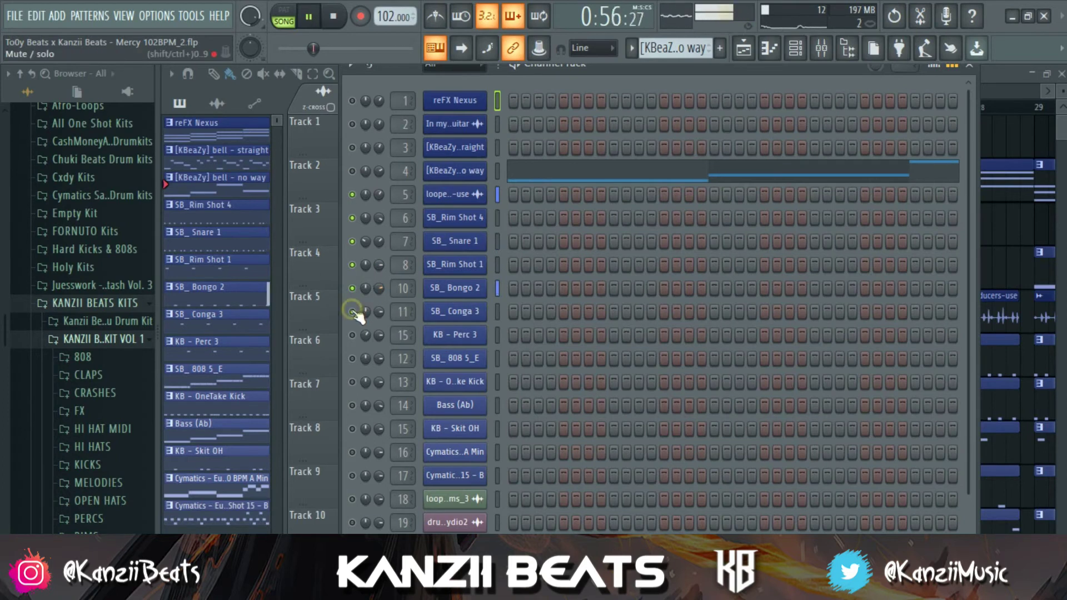
pyautogui.click(352, 311)
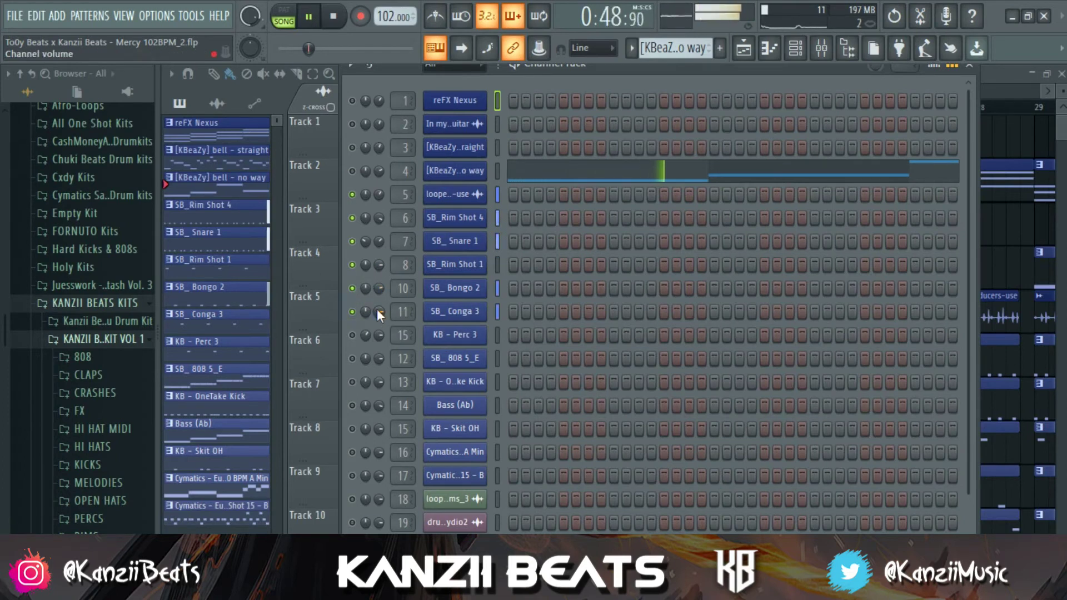
pyautogui.click(352, 335)
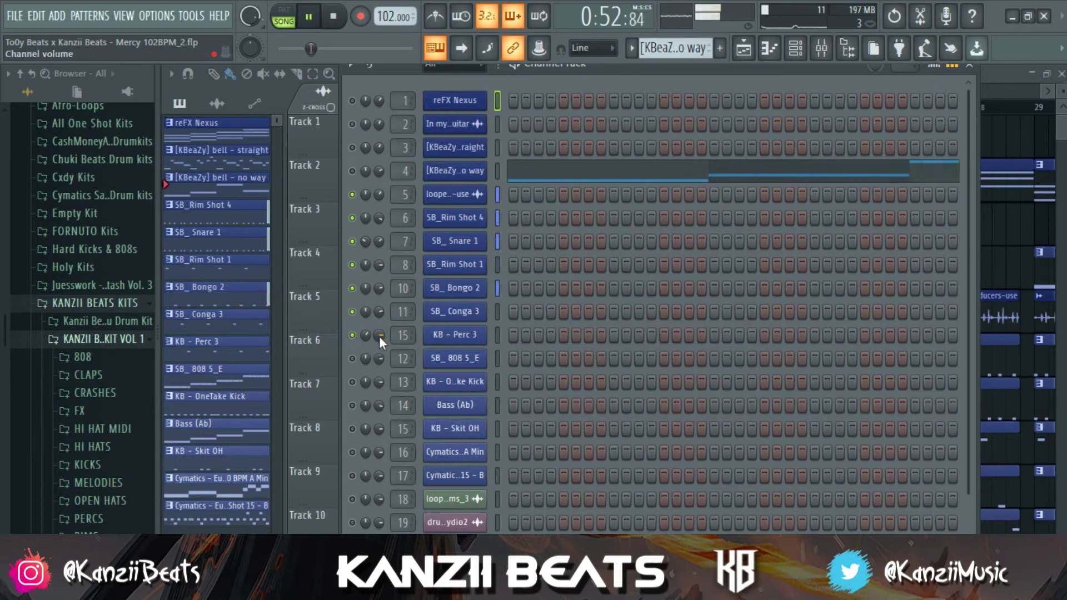
# Stop playback and set the playlist's time selection to bars 13 through 16, where the 808 and kick clips play.
pyautogui.scroll(-2, 379, 332)
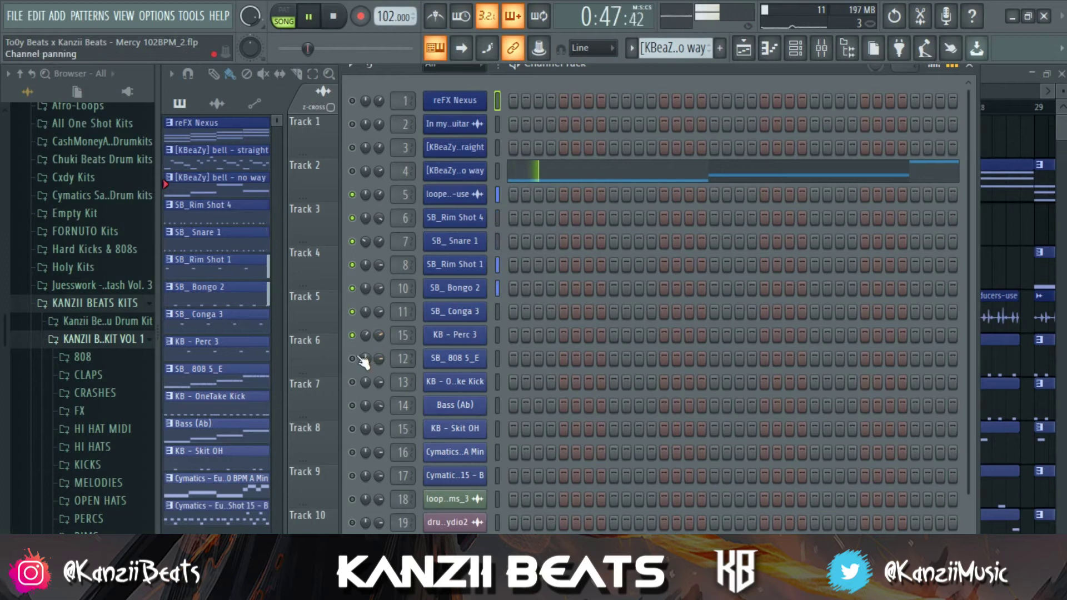
pyautogui.press('space')
pyautogui.click(989, 245)
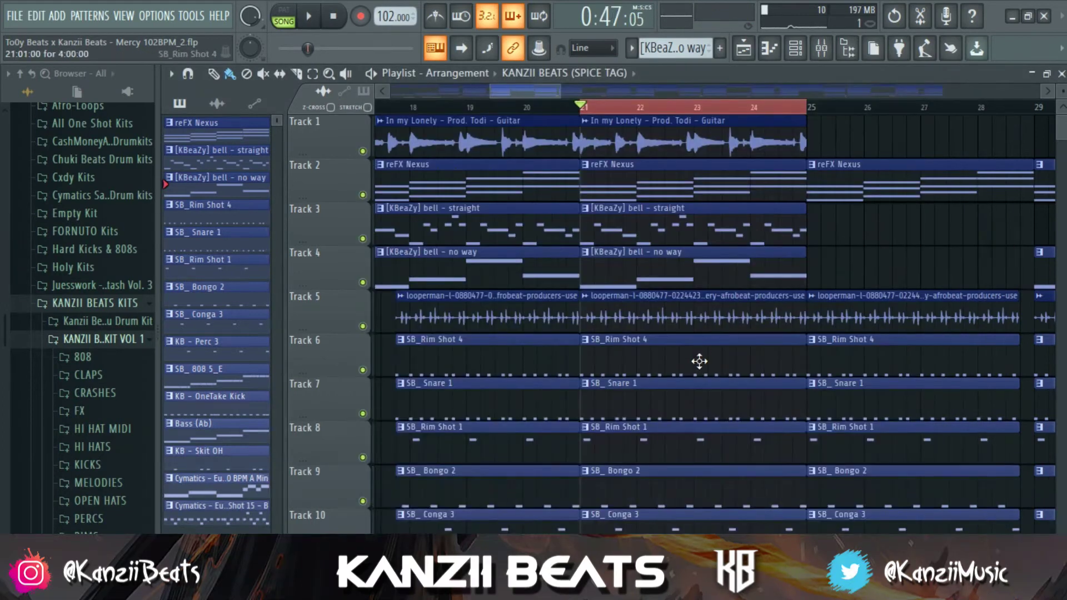
pyautogui.scroll(-4, 699, 362)
pyautogui.scroll(-3, 519, 195)
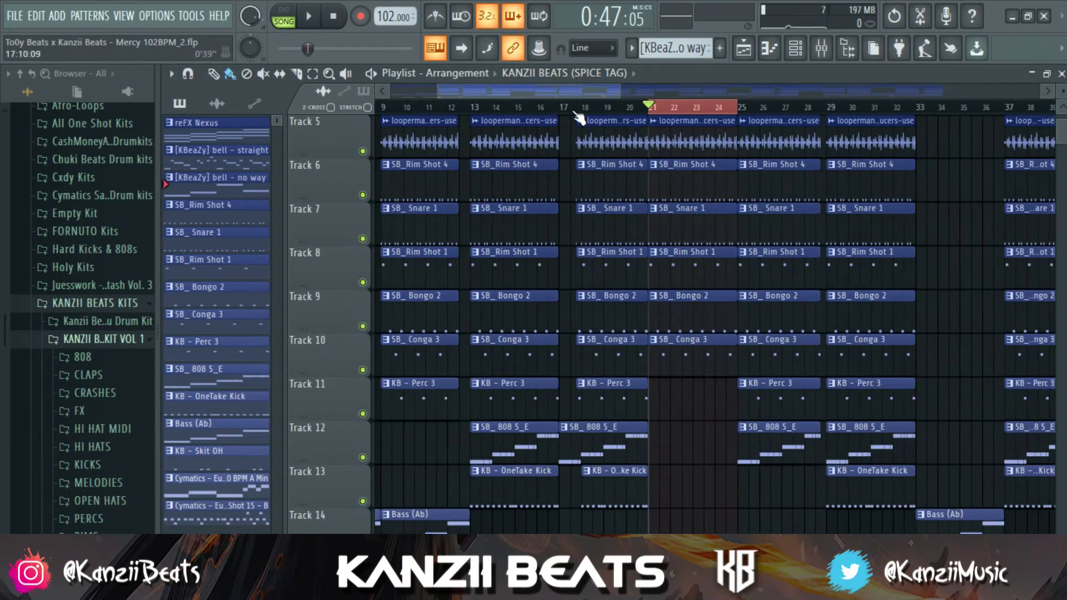
pyautogui.keyDown('shift'); pyautogui.click(490, 104); pyautogui.keyUp('shift')
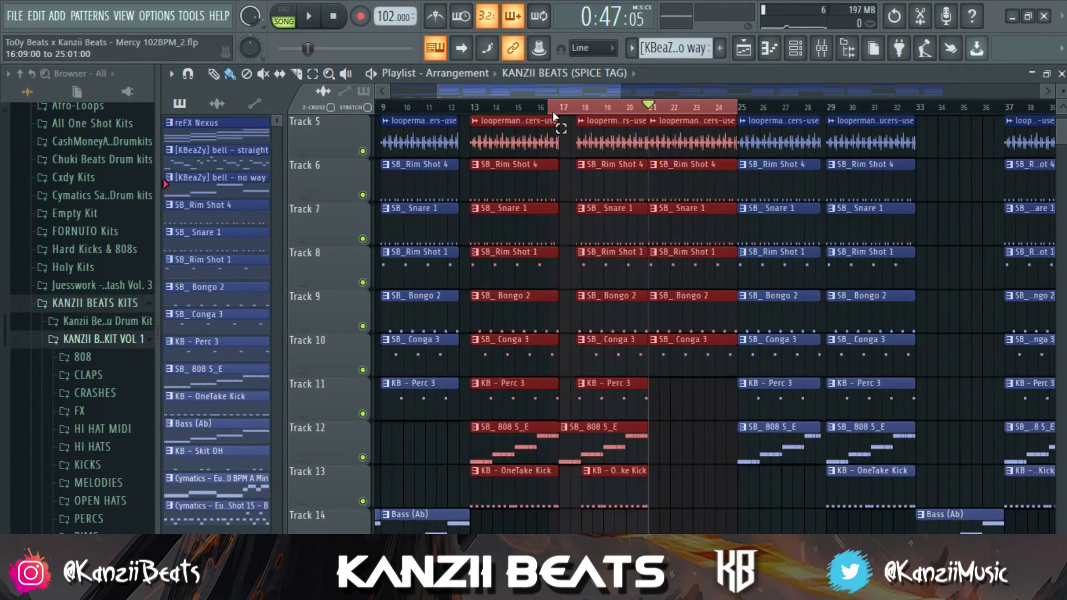
pyautogui.moveTo(469, 107); pyautogui.dragTo(546, 160)
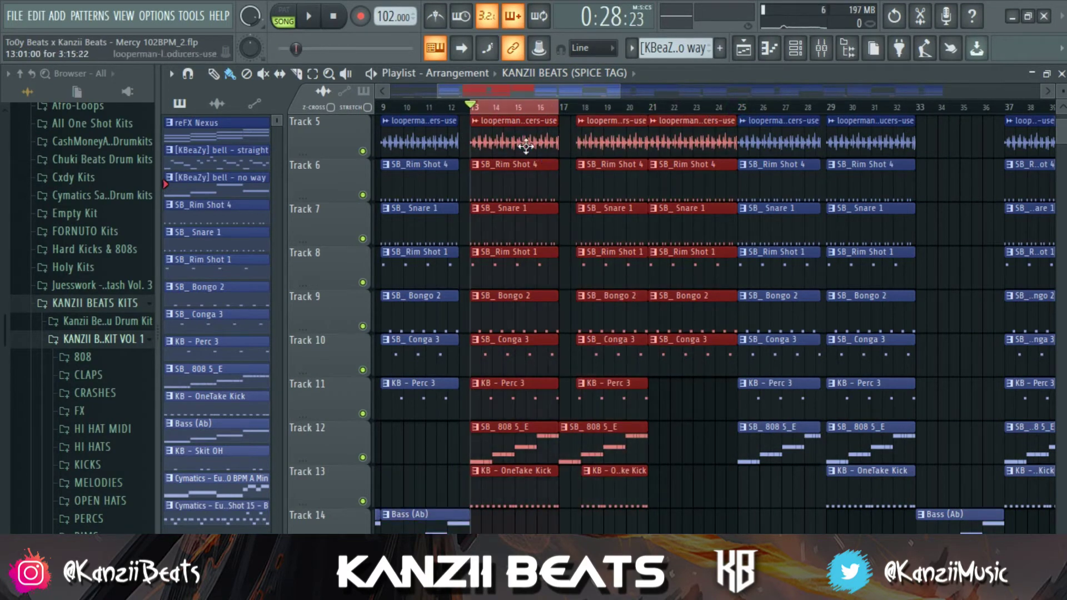
# Mute the SB_ 808 5_E channel, play the selected bars, and adjust the KB - Perc 3 volume, trying 56%.
pyautogui.click(800, 53)
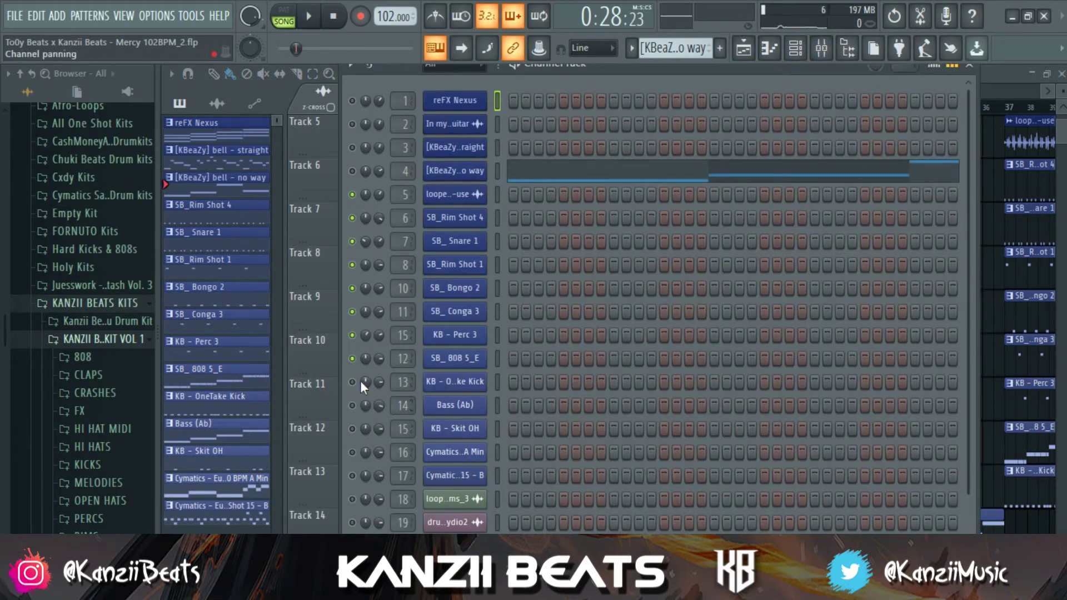
pyautogui.click(351, 360)
pyautogui.press('space')
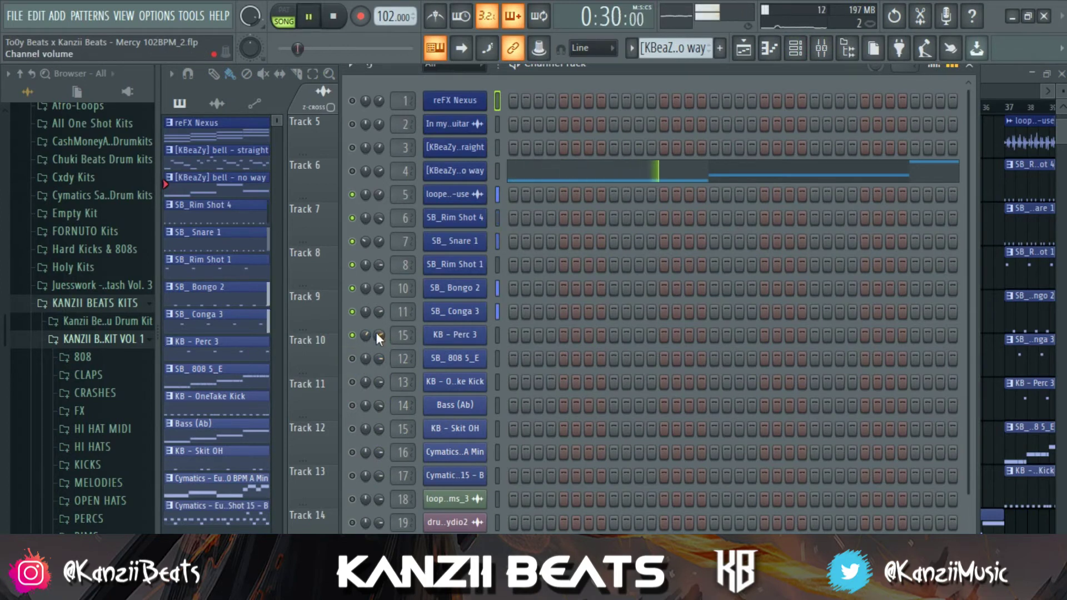
pyautogui.moveTo(375, 332); pyautogui.dragTo(376, 333)
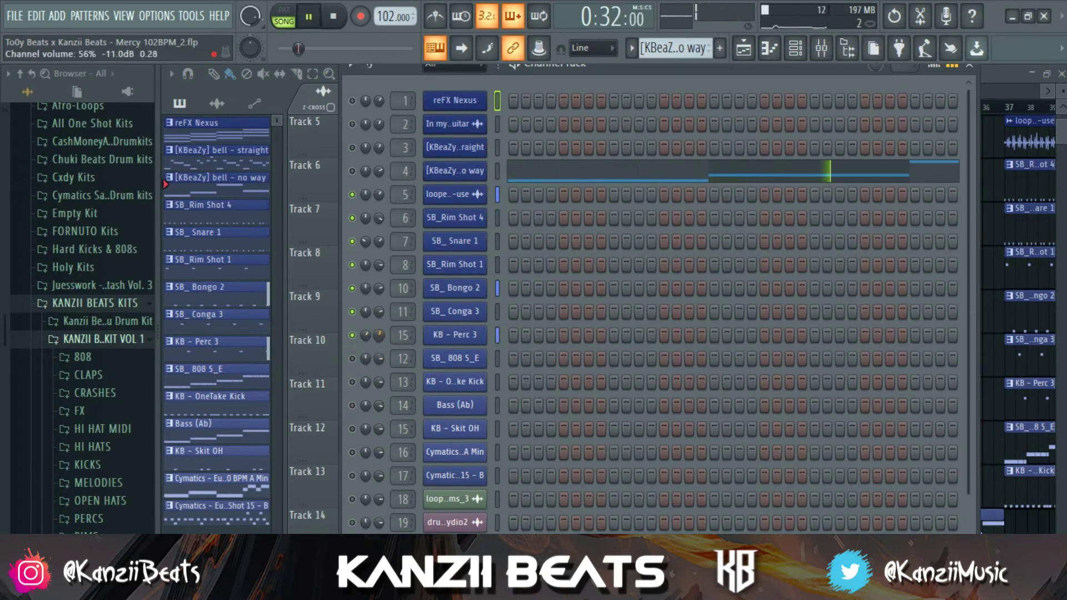
pyautogui.rightClick(379, 335)
pyautogui.click(381, 345)
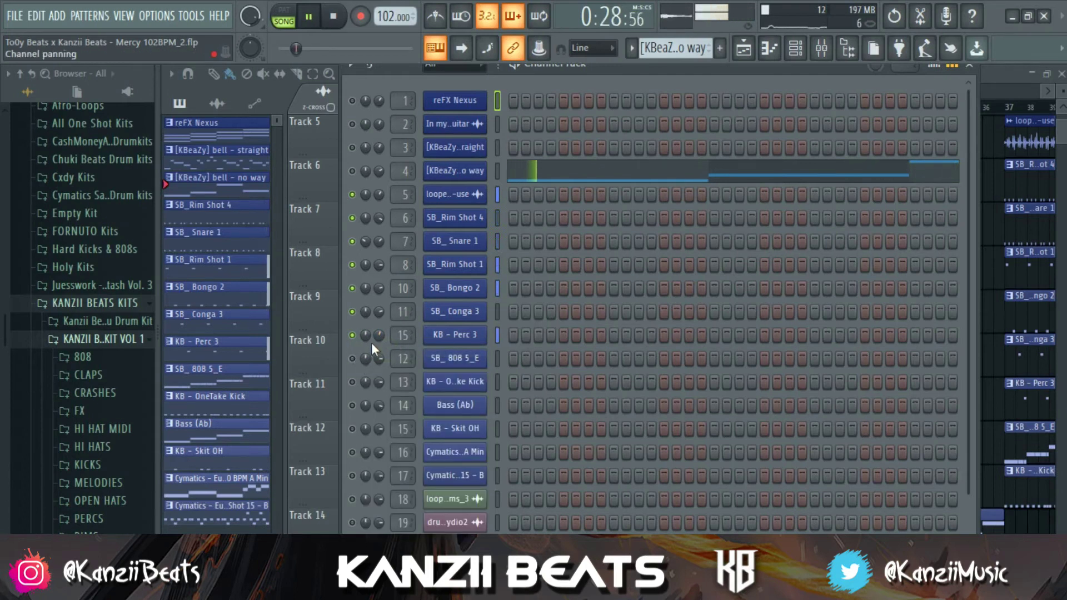
# Solo the SB_ 808 5_E channel and set its volume to 62% while playing the selected bars.
pyautogui.press('space')
pyautogui.rightClick(353, 364)
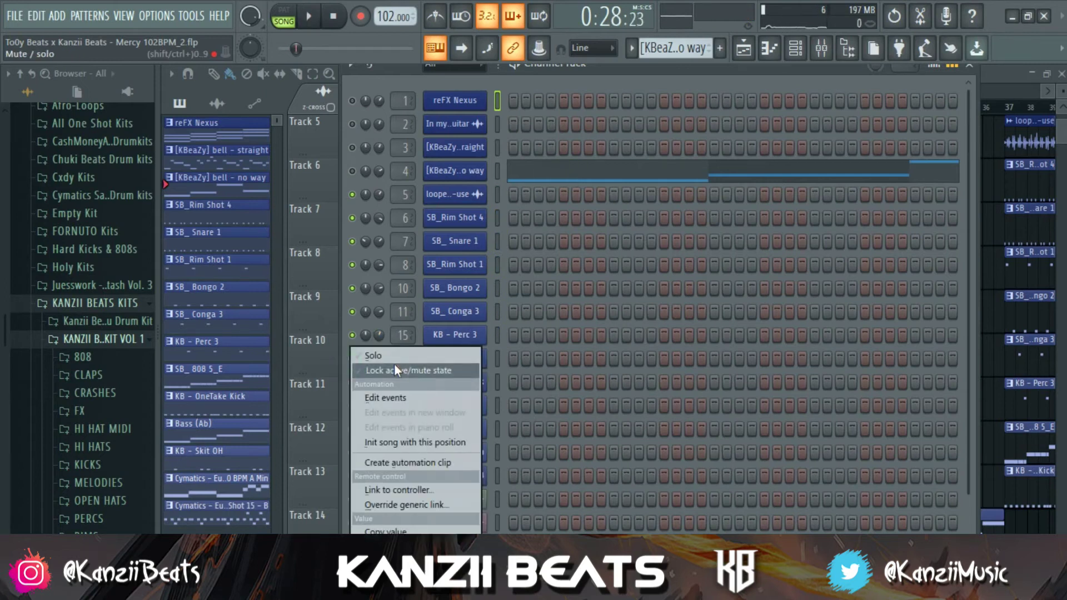
pyautogui.click(394, 356)
pyautogui.press('space')
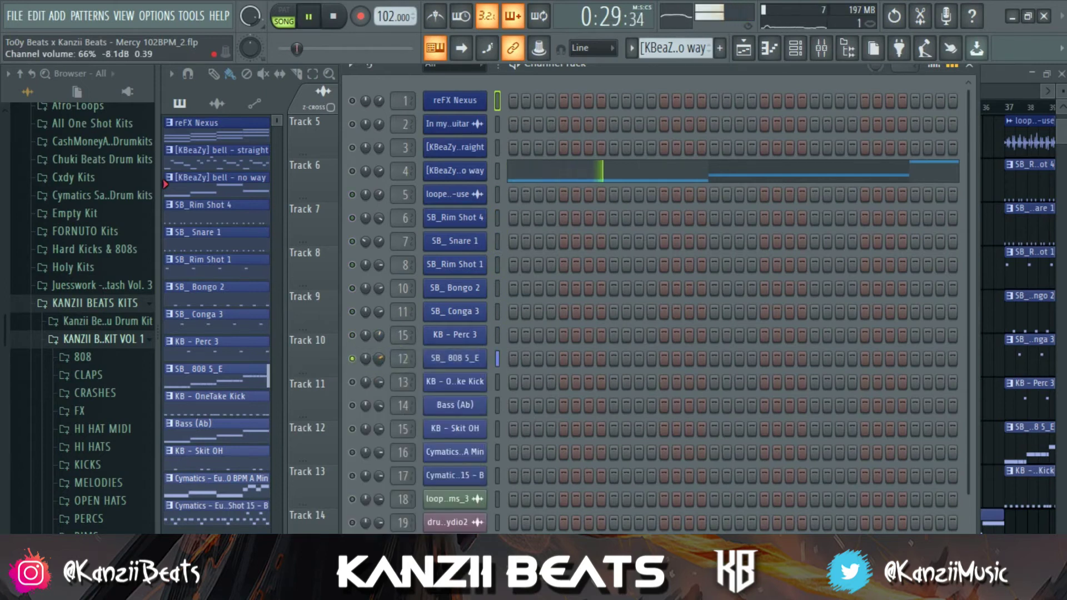
pyautogui.press('space')
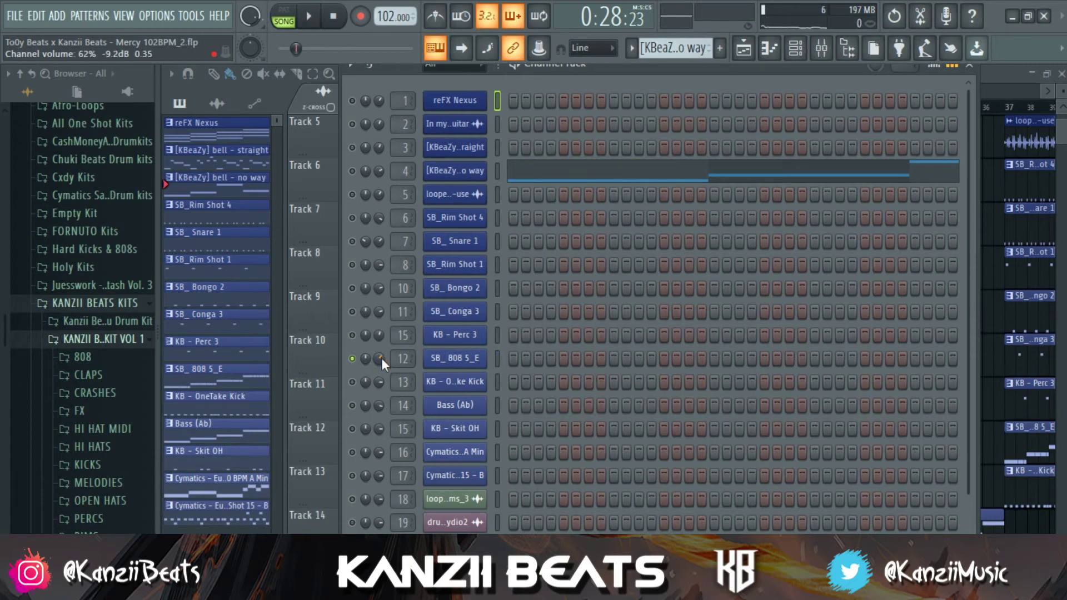
pyautogui.press('space')
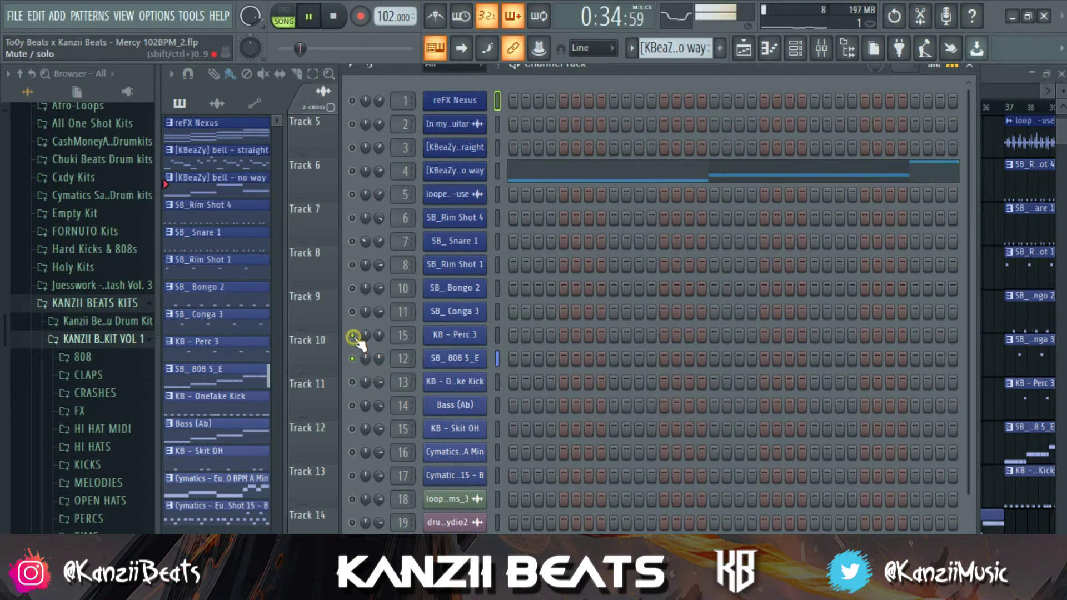
# Unmute the percussion channels from KB - Perc 3 up to the looperman loop, plus KB - OneTake Kick at 73% volume.
pyautogui.moveTo(352, 307); pyautogui.dragTo(352, 194)
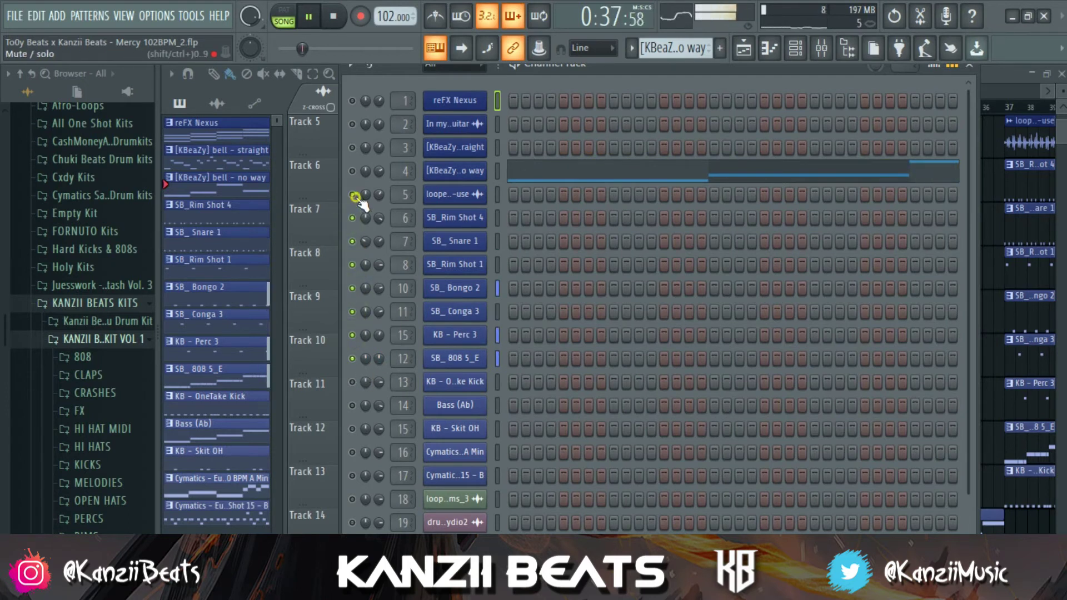
pyautogui.click(352, 382)
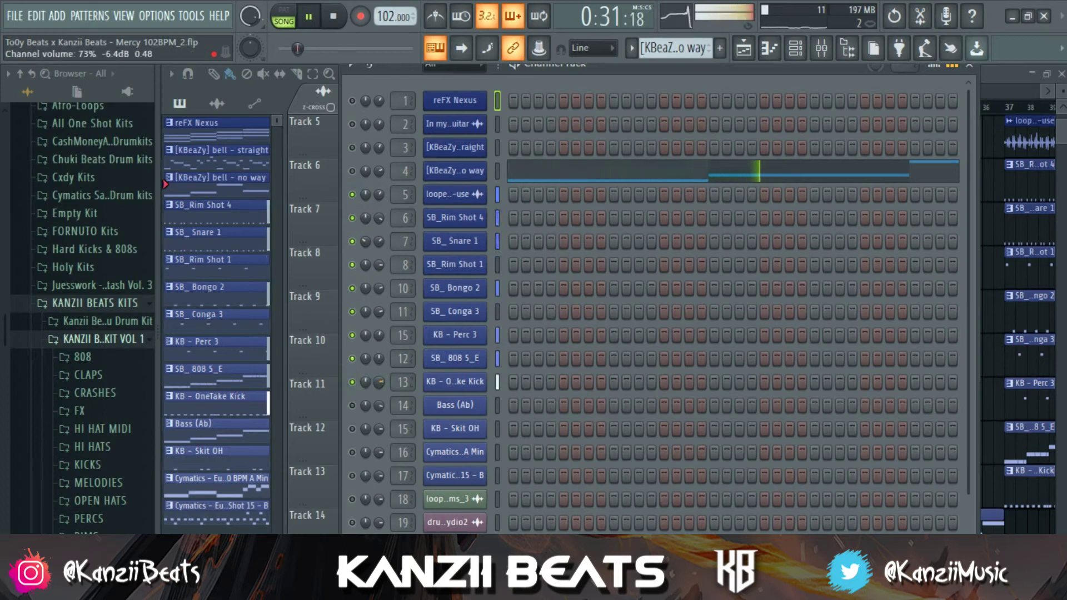
pyautogui.press('space')
# Mute the SB_ 808 5_E channel and unmute Bass (Ab) in its place for playback.
pyautogui.click(352, 359)
pyautogui.press('space')
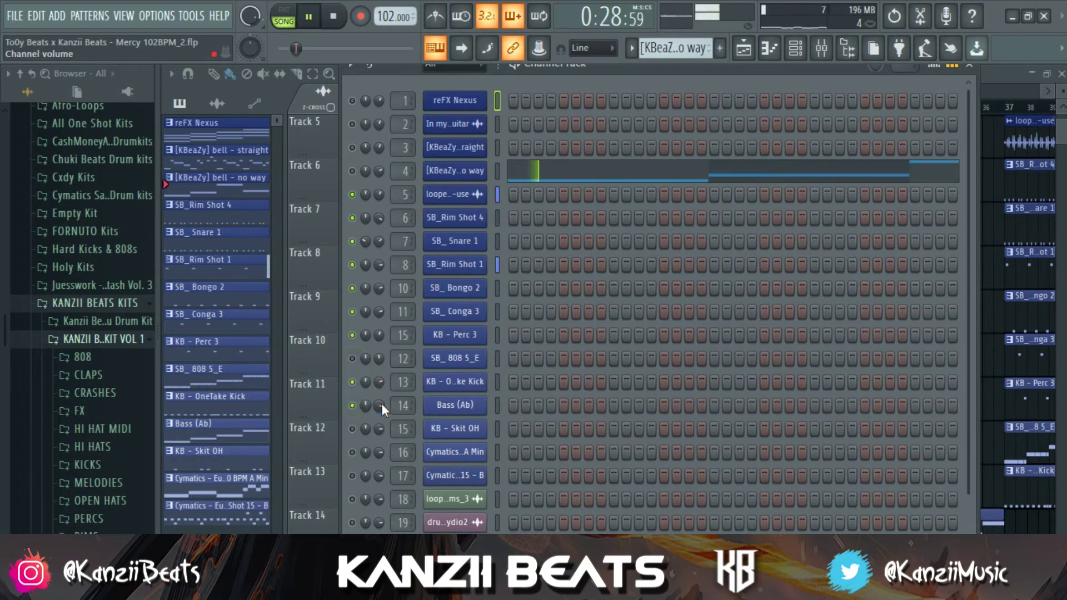
pyautogui.press('space')
# Move the Bass (Ab) clip at bar 9 on Track 14 to bar 13 and play the selected bars.
pyautogui.click(992, 261)
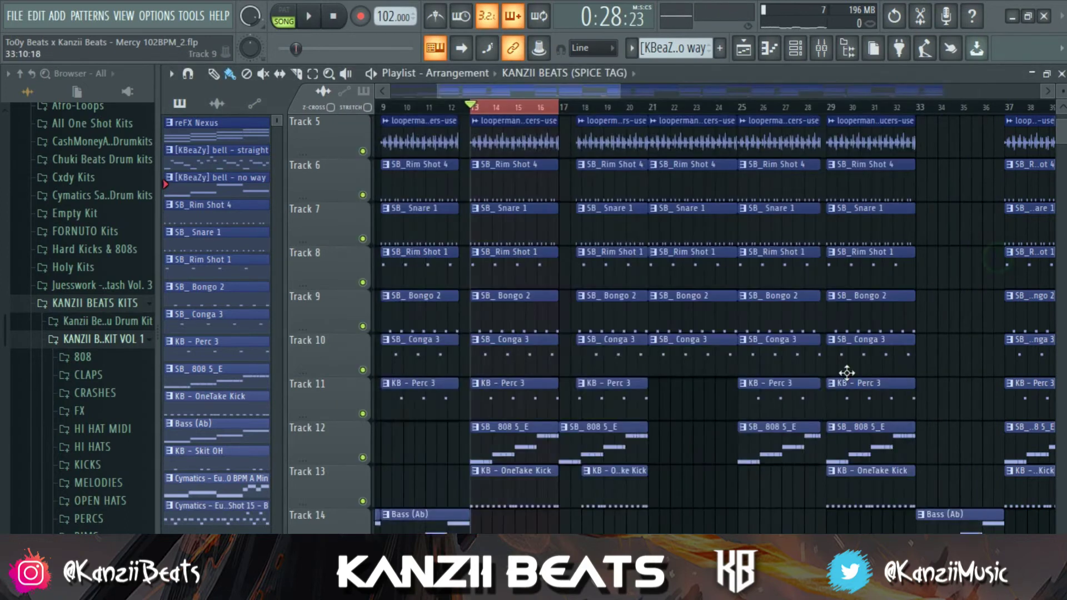
pyautogui.scroll(-2, 904, 326)
pyautogui.moveTo(528, 445); pyautogui.dragTo(594, 447)
pyautogui.press('space')
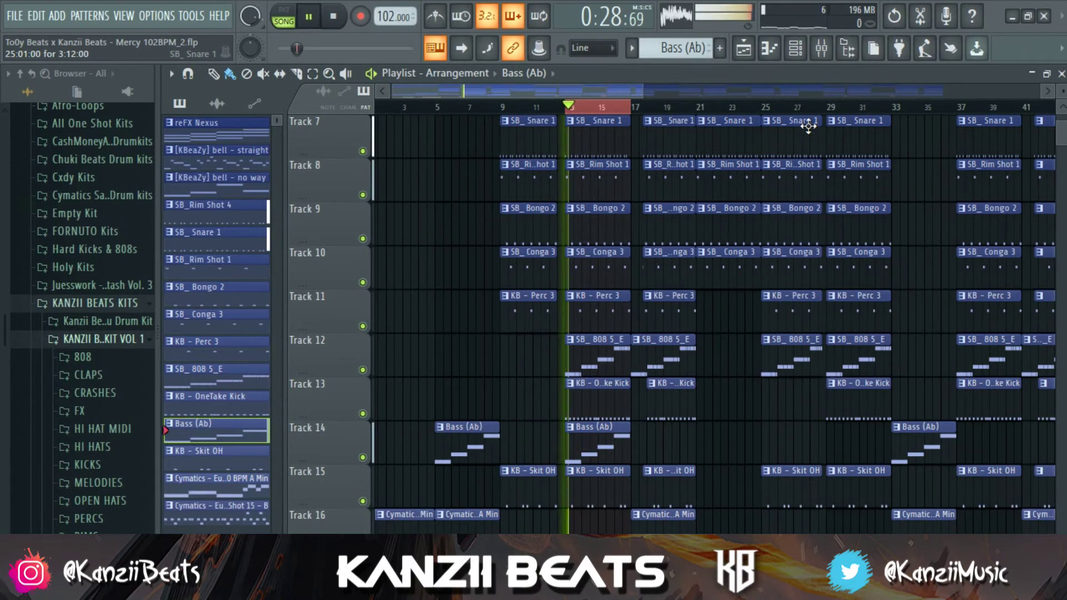
# Inspect the Bass (Ab) channel's volume envelope settings and close them.
pyautogui.click(795, 49)
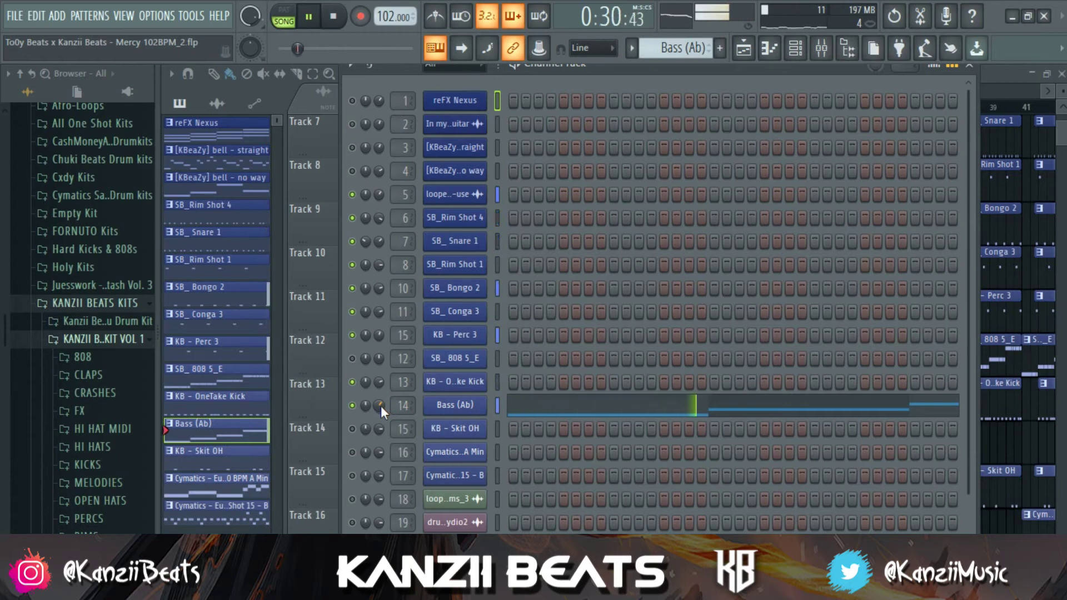
pyautogui.click(456, 405)
pyautogui.press('space')
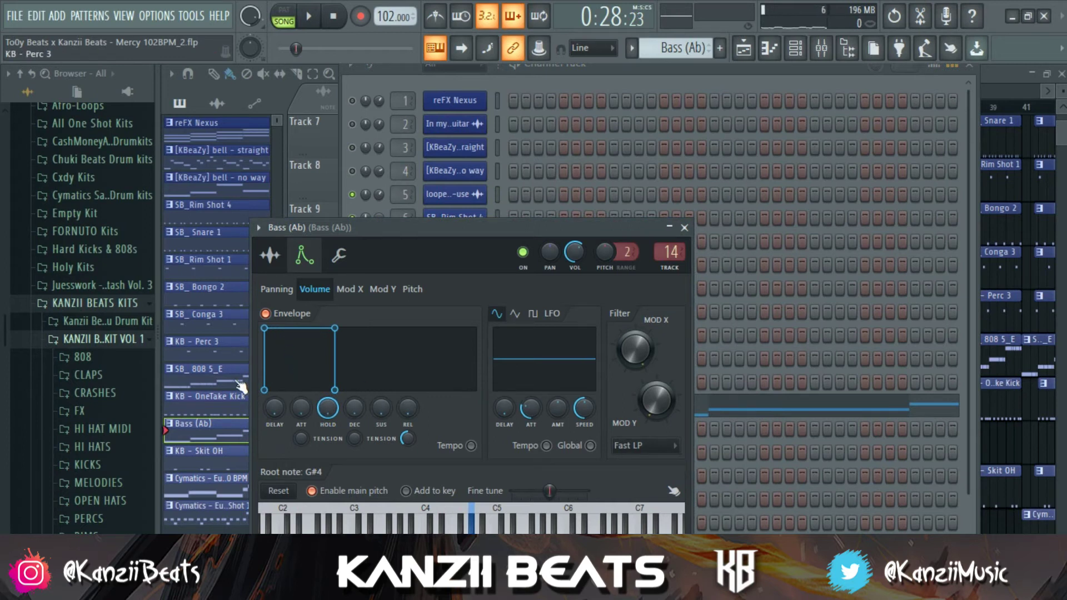
pyautogui.click(684, 228)
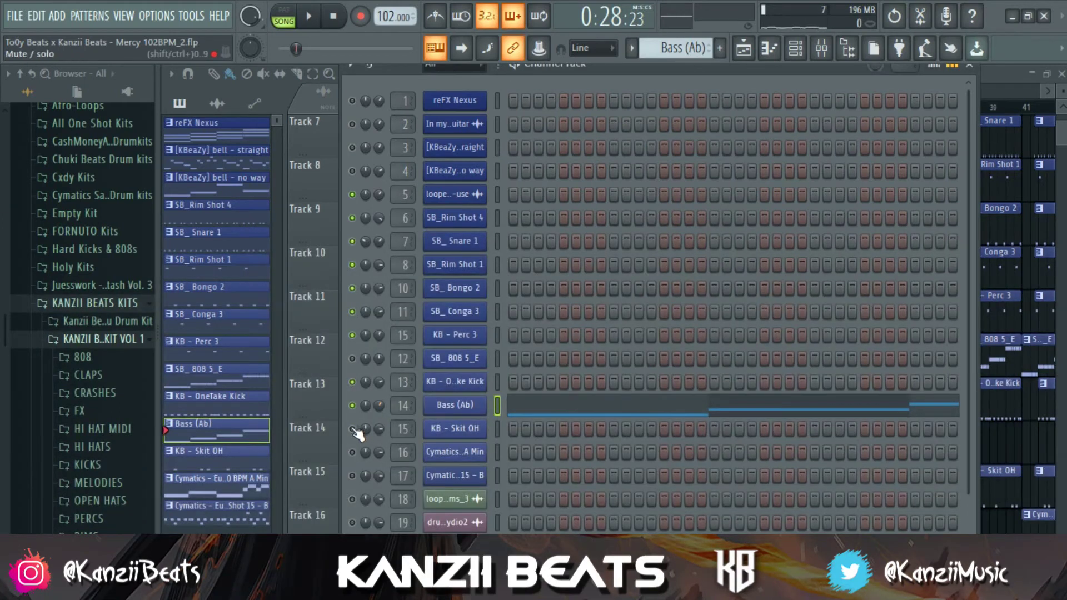
# Unmute the KB - Skit OH channel and set its volume to 52% during playback.
pyautogui.press('space')
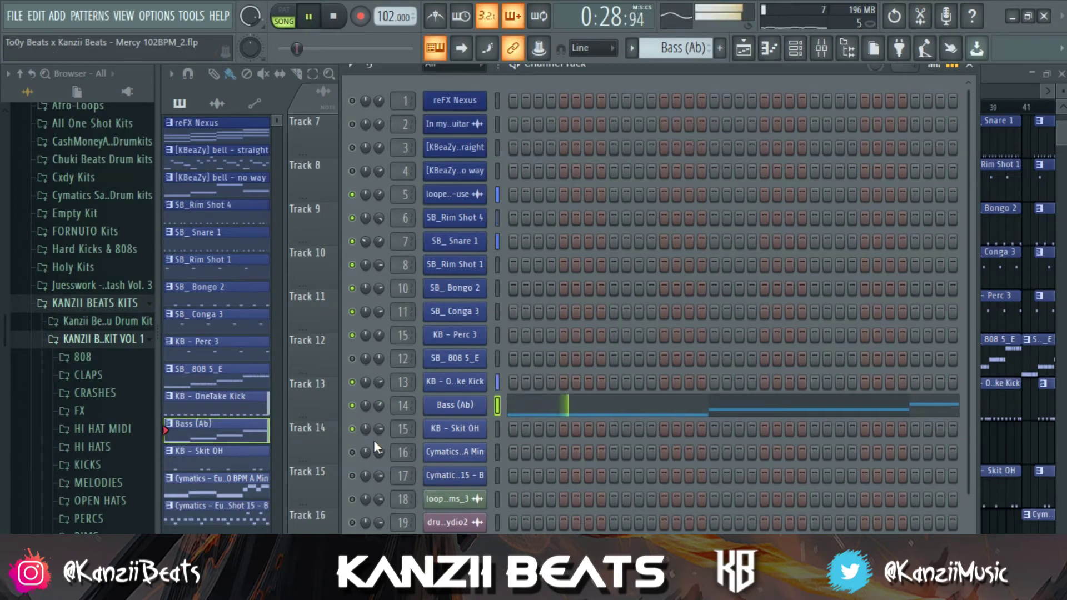
pyautogui.moveTo(379, 429); pyautogui.dragTo(379, 454)
pyautogui.press('space')
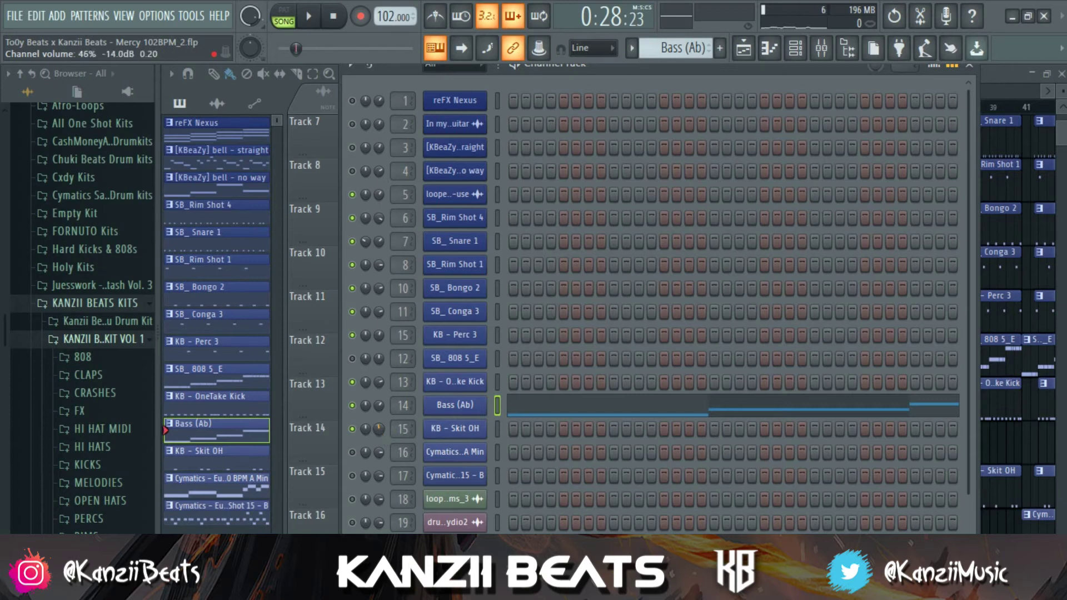
pyautogui.press('space')
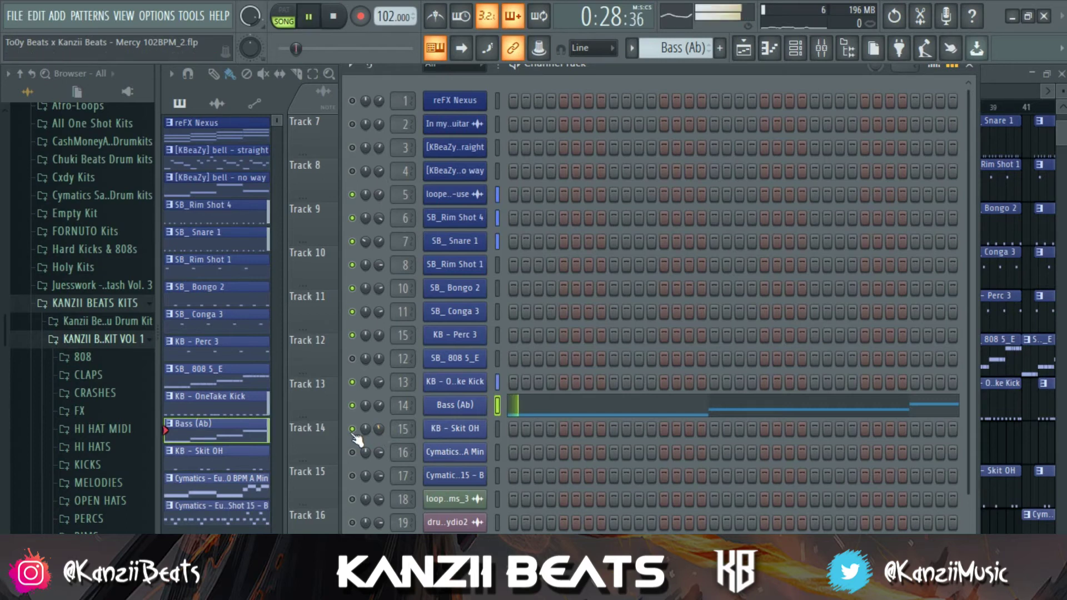
pyautogui.moveTo(378, 424); pyautogui.dragTo(377, 426)
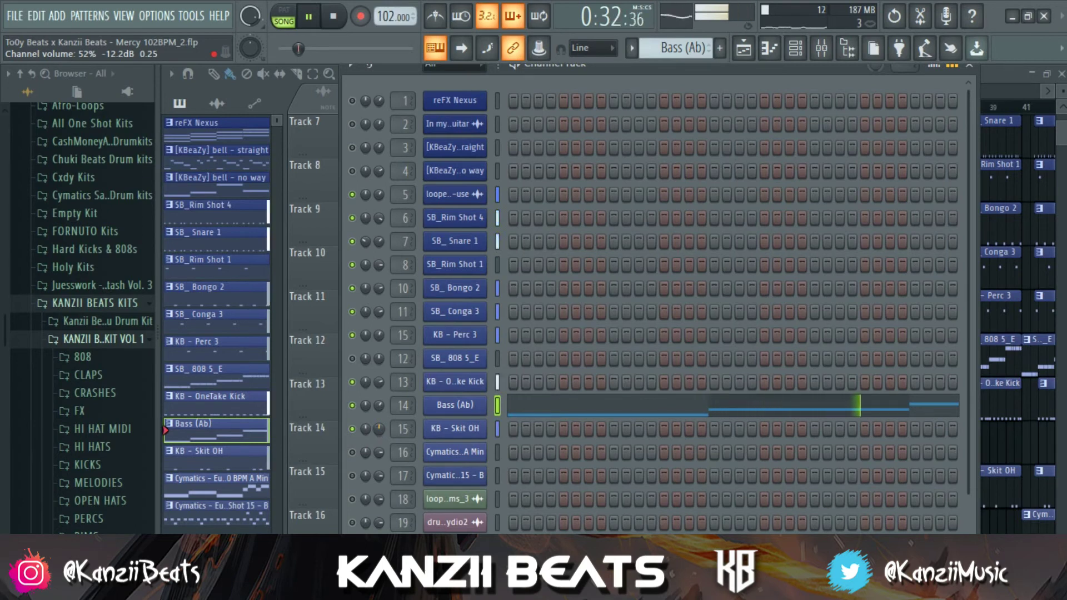
# Solo the Cymatics Euphoria Vocal Chop 20 channel and restart playback of the selected bars.
pyautogui.press('space')
pyautogui.rightClick(353, 455)
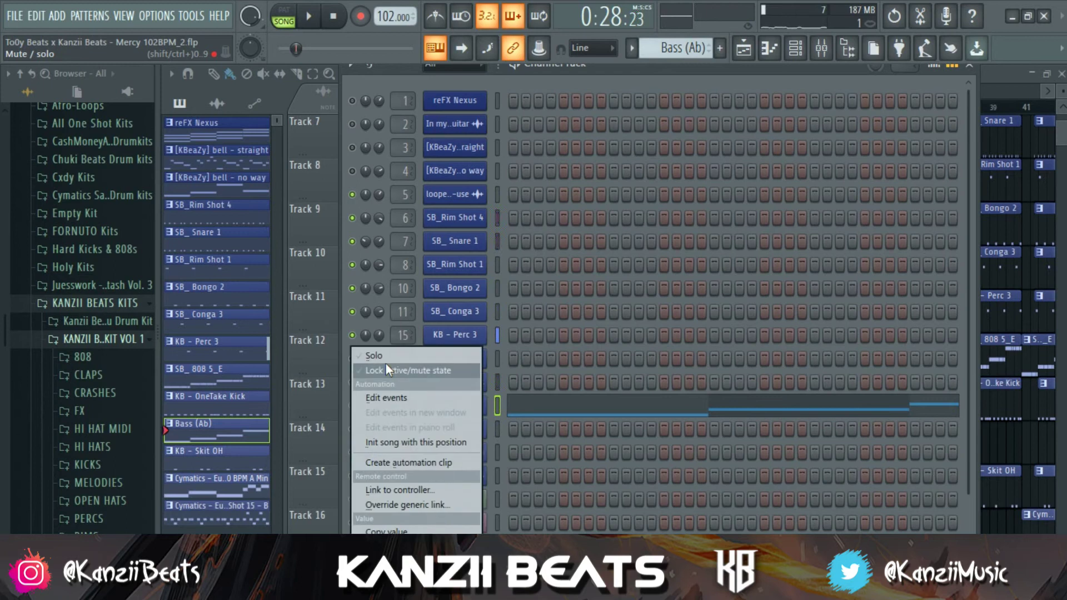
pyautogui.click(385, 355)
pyautogui.press('space')
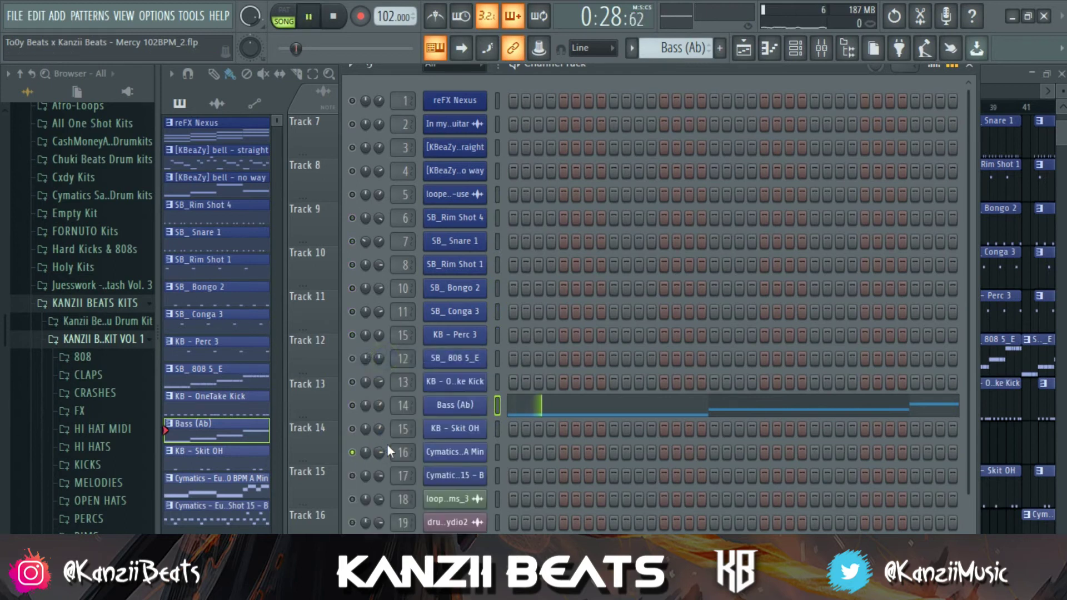
# Move the Cymatics Vocal Chop 20 clip at bar 5 on Track 16 to bar 13 and play the selected bars.
pyautogui.press('F6')
pyautogui.scroll(-4, 455, 375)
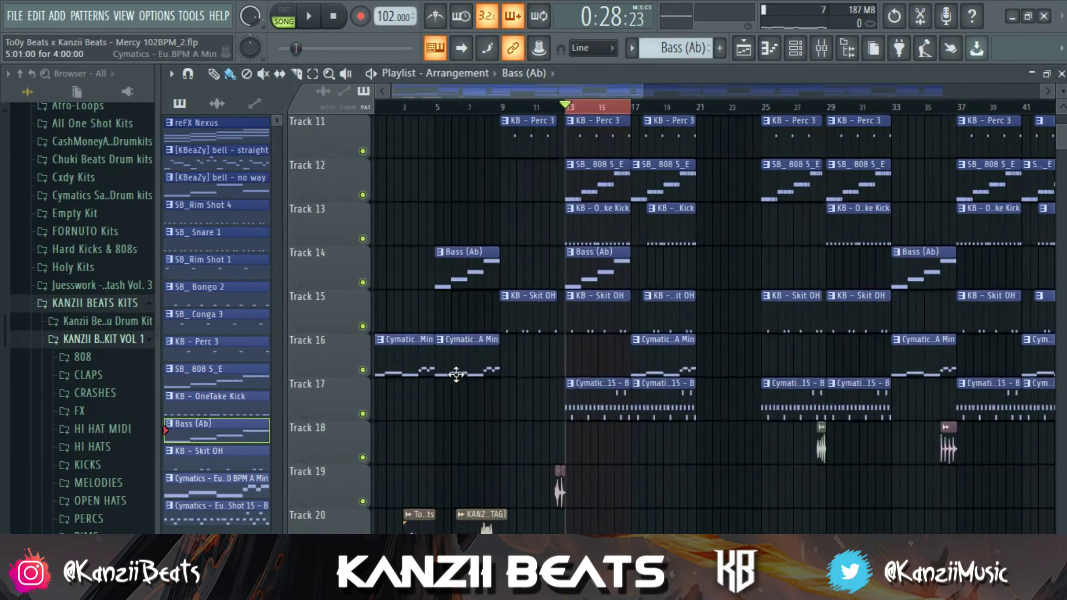
pyautogui.moveTo(473, 364); pyautogui.dragTo(603, 365)
pyautogui.press('space')
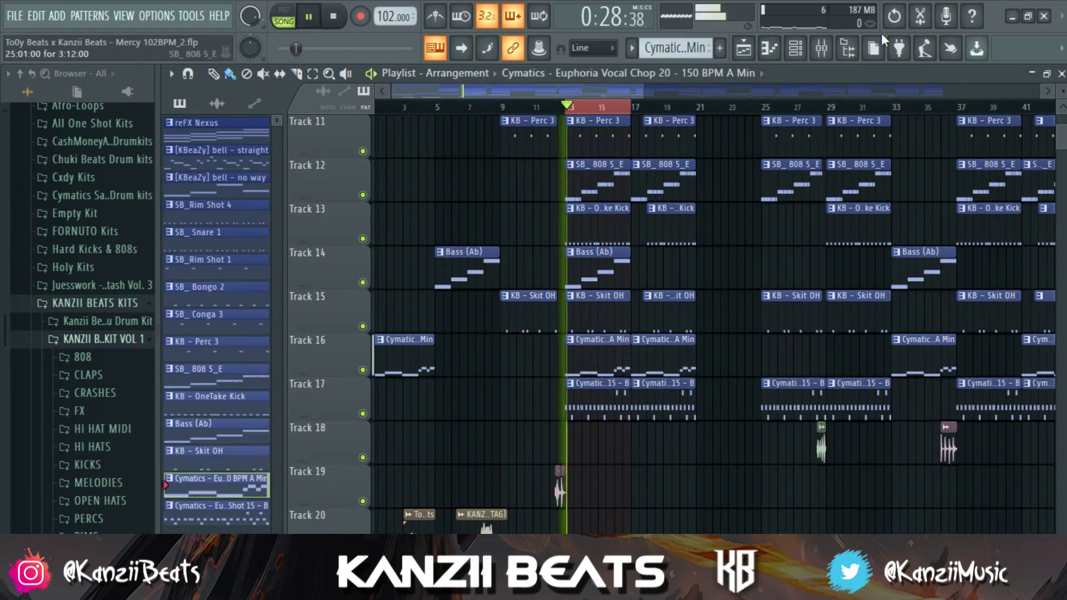
# Set the Cymatics Vocal Chop 20 channel's volume to 61% in the channel rack and replay the selection.
pyautogui.click(795, 48)
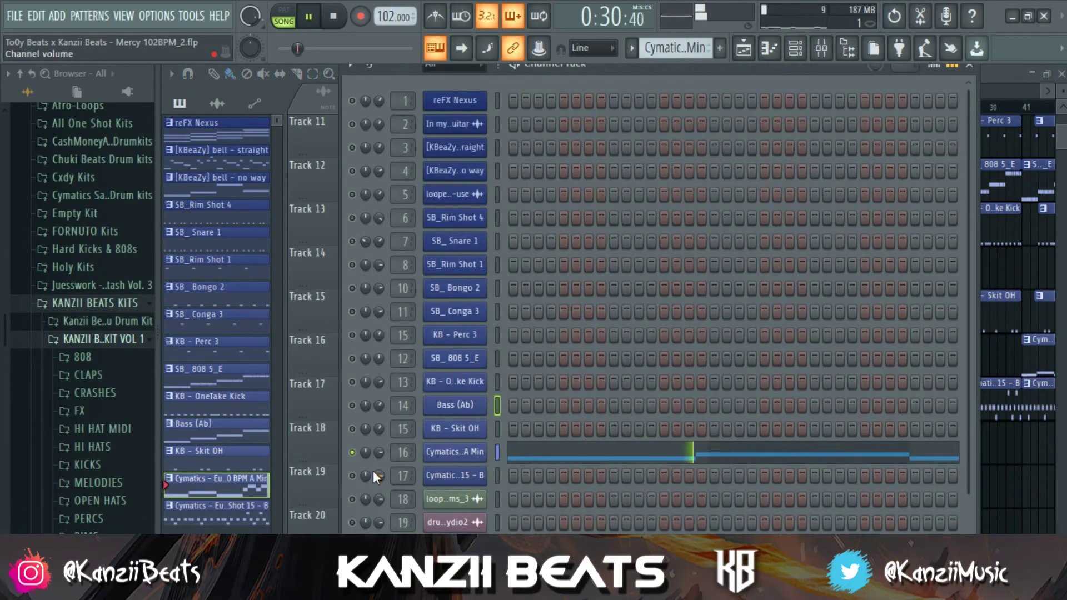
pyautogui.scroll(-1, 379, 453)
pyautogui.press('space')
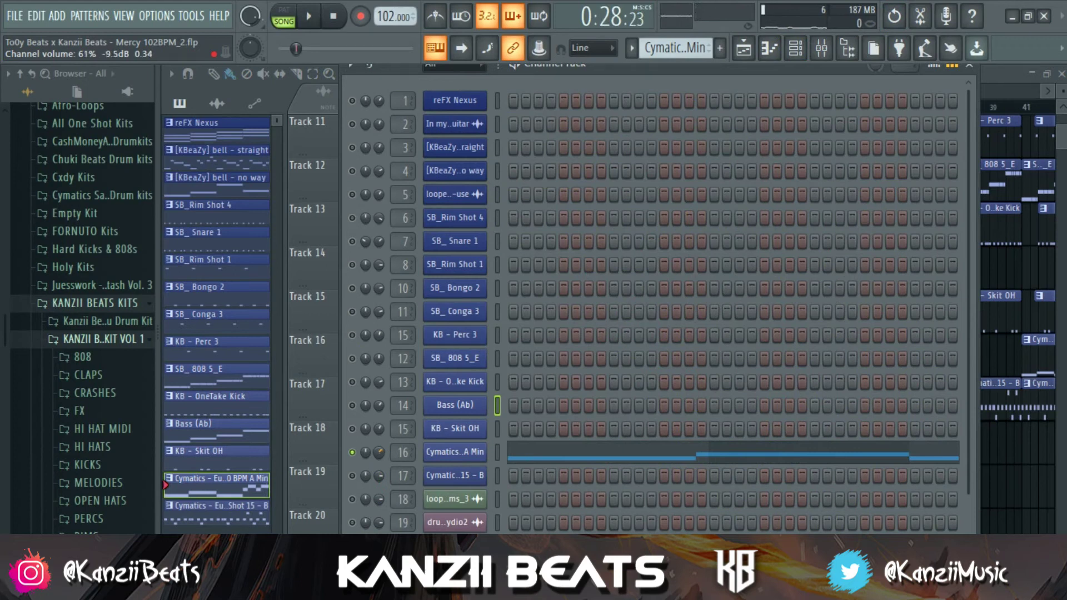
pyautogui.press('space')
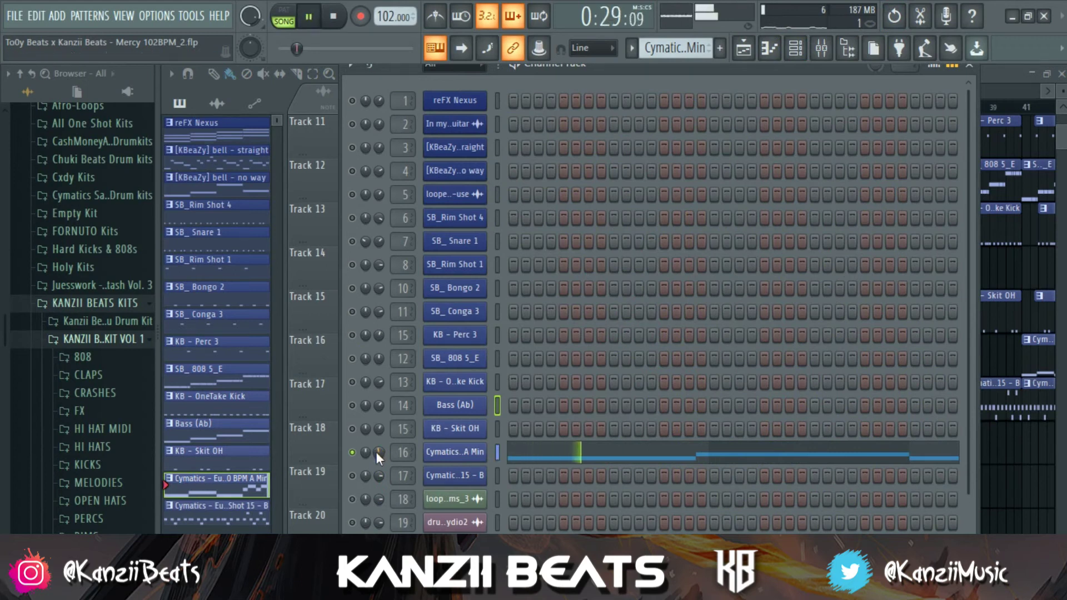
# Unmute every channel from the looperman shaker loop through KB - Skit OH except SB_ 808 5_E during playback.
pyautogui.click(352, 429)
pyautogui.click(352, 406)
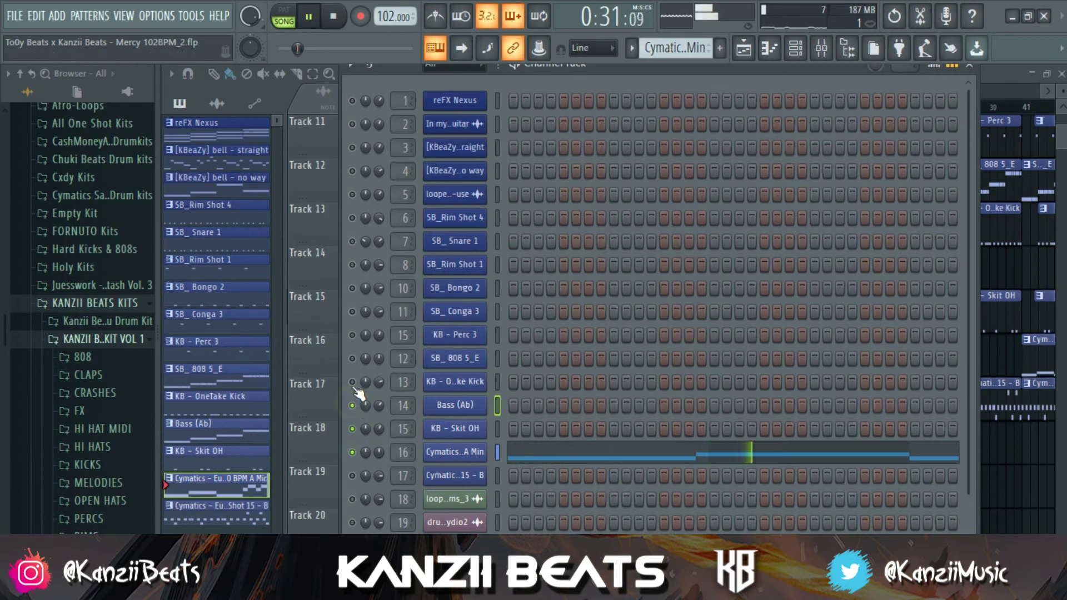
pyautogui.click(350, 383)
pyautogui.click(352, 335)
pyautogui.click(351, 312)
pyautogui.click(352, 288)
pyautogui.click(352, 265)
pyautogui.click(351, 218)
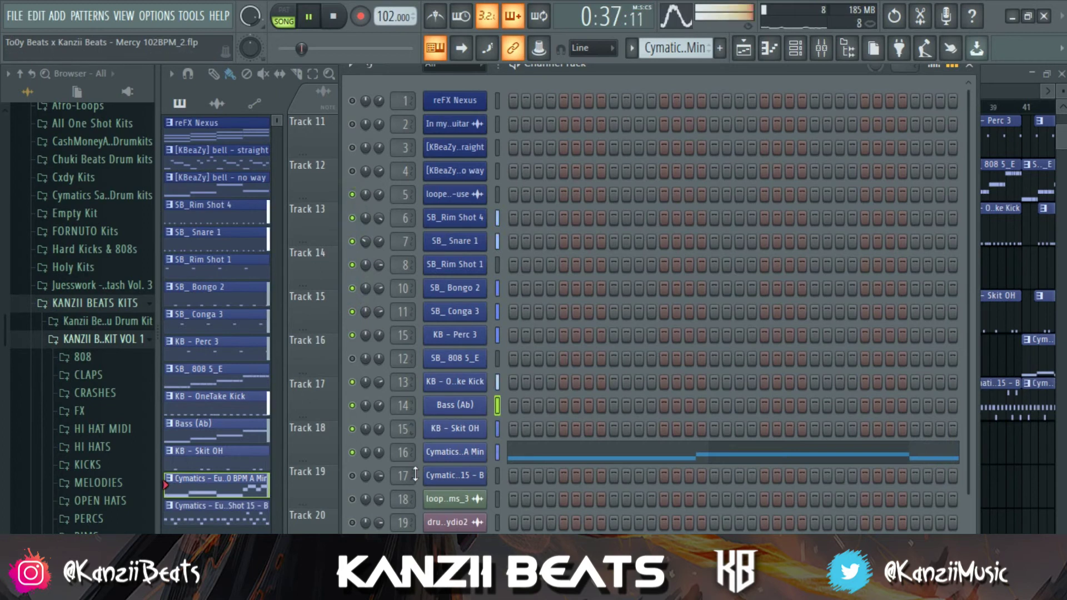
# Unmute the Cymatics Euphoria One Shot 15 channel, set its volume to about 62% and stop playback.
pyautogui.click(351, 475)
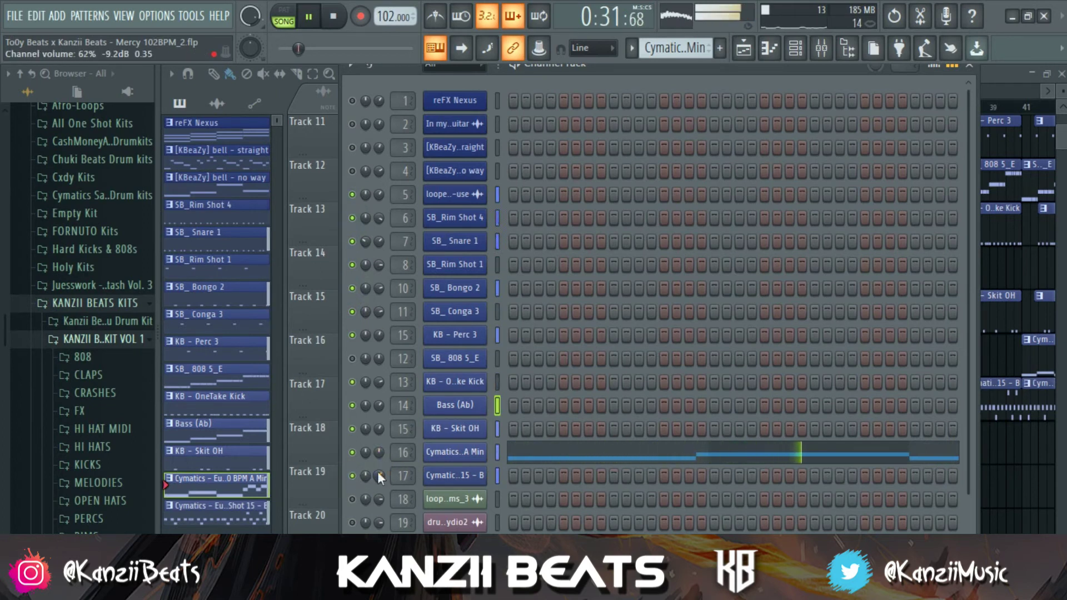
pyautogui.moveTo(377, 445); pyautogui.dragTo(379, 475)
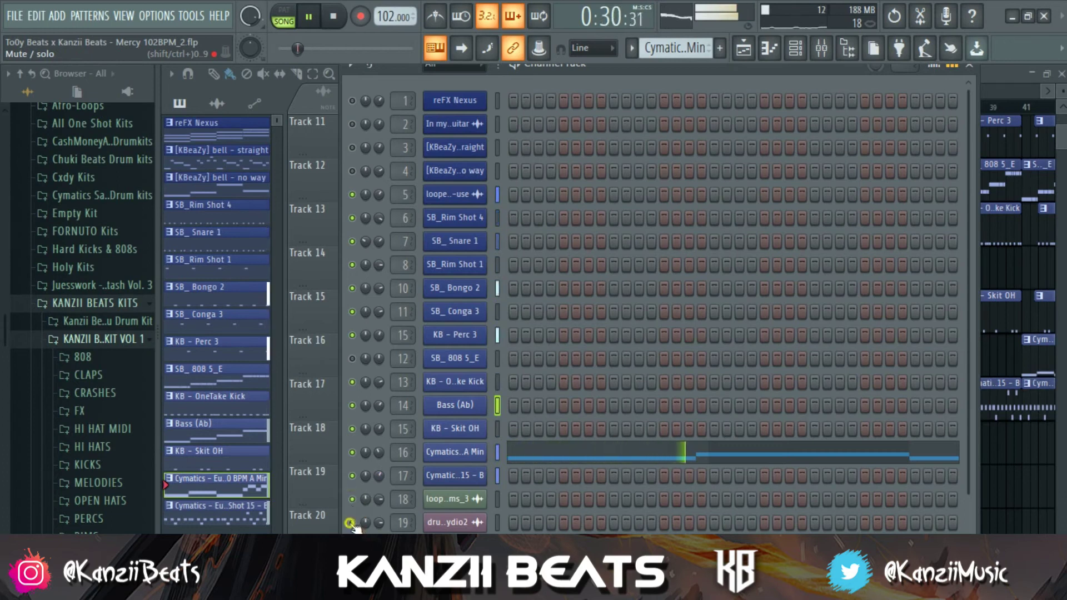
pyautogui.press('space')
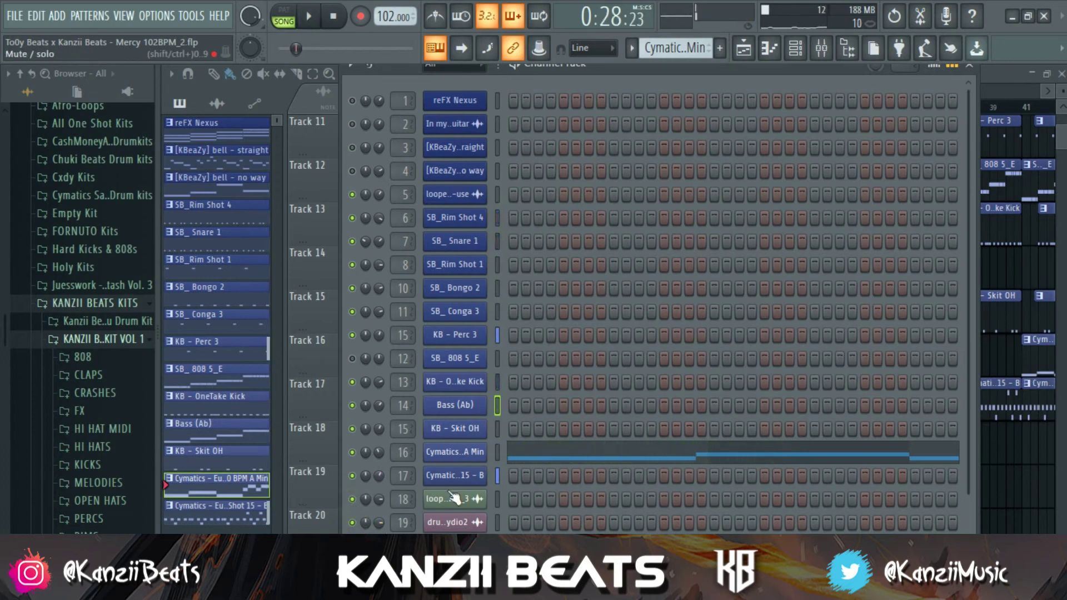
# Unmute the remaining channels, including the To0y Beats tag and channels 1 to 4, leaving SB_ 808 5_E muted.
pyautogui.moveTo(967, 273); pyautogui.dragTo(967, 372)
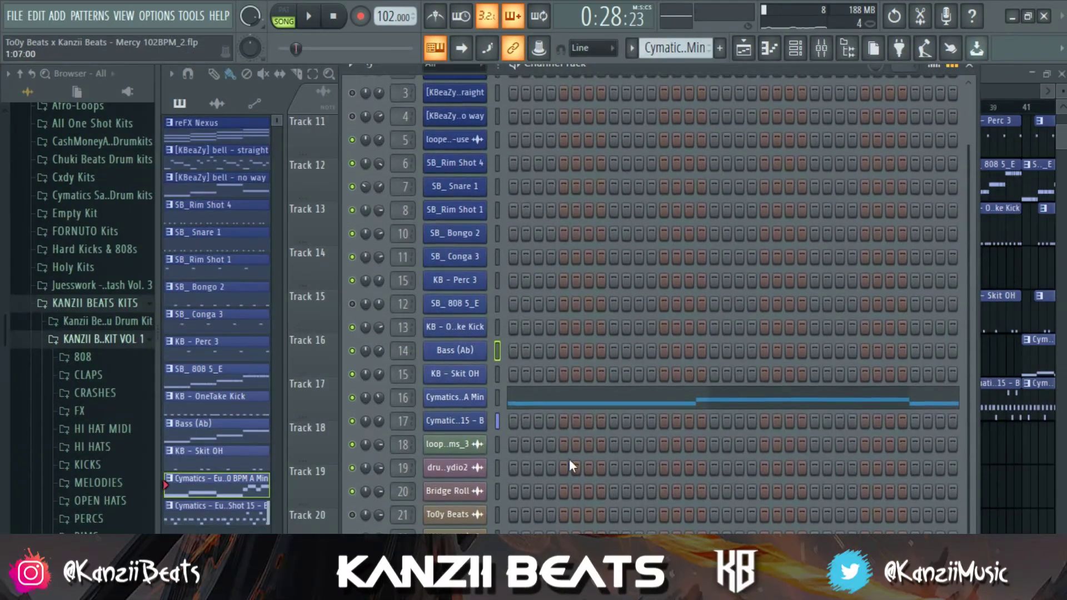
pyautogui.click(351, 515)
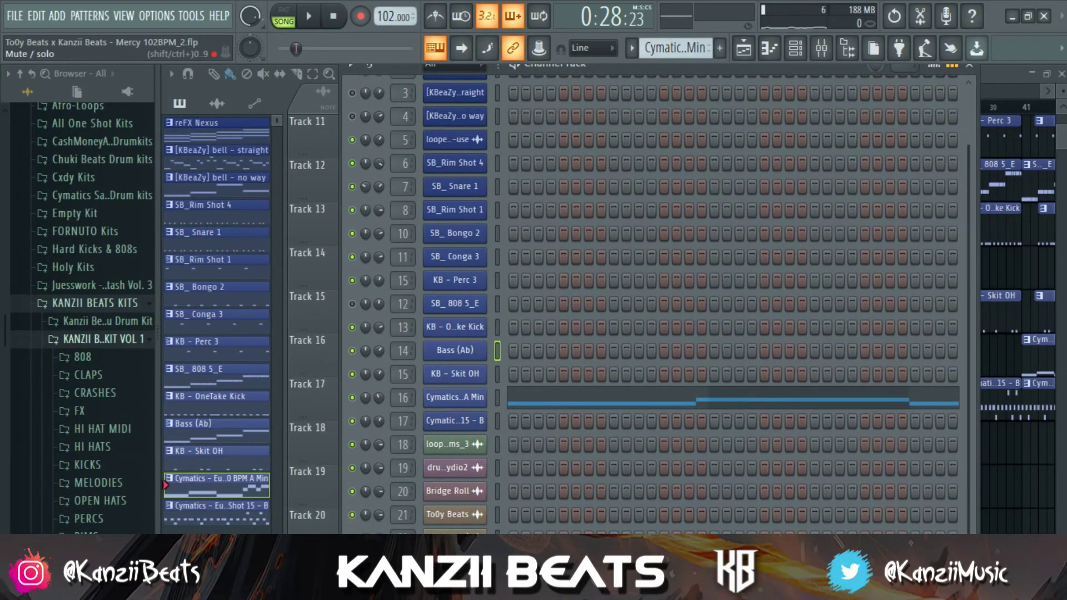
pyautogui.moveTo(971, 442); pyautogui.dragTo(968, 356)
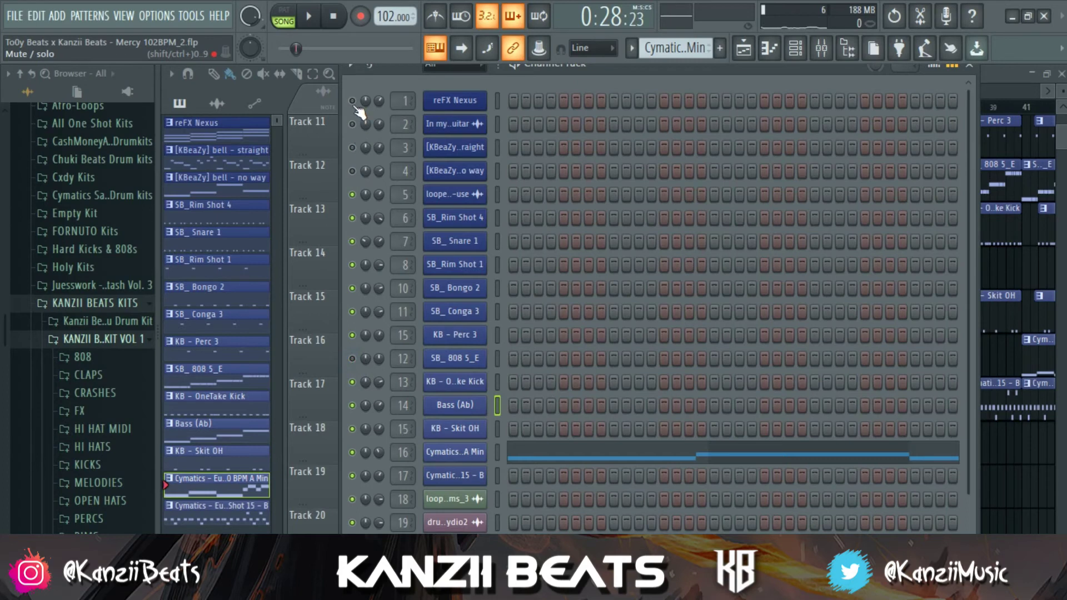
pyautogui.click(352, 167)
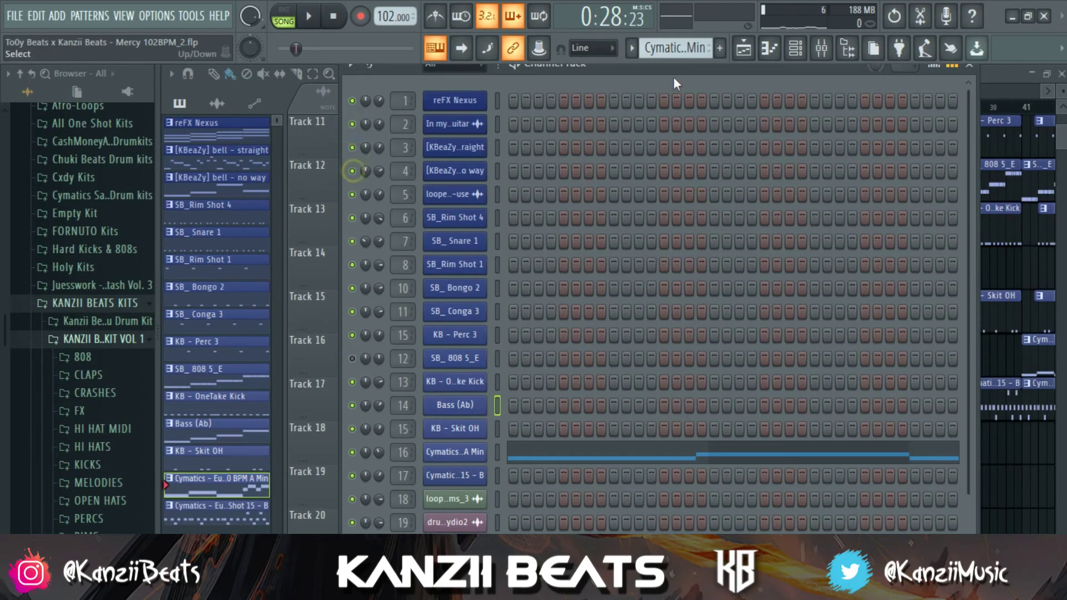
# Open the mixer, step through its first tracks and select the reFX Nexus track.
pyautogui.click(821, 49)
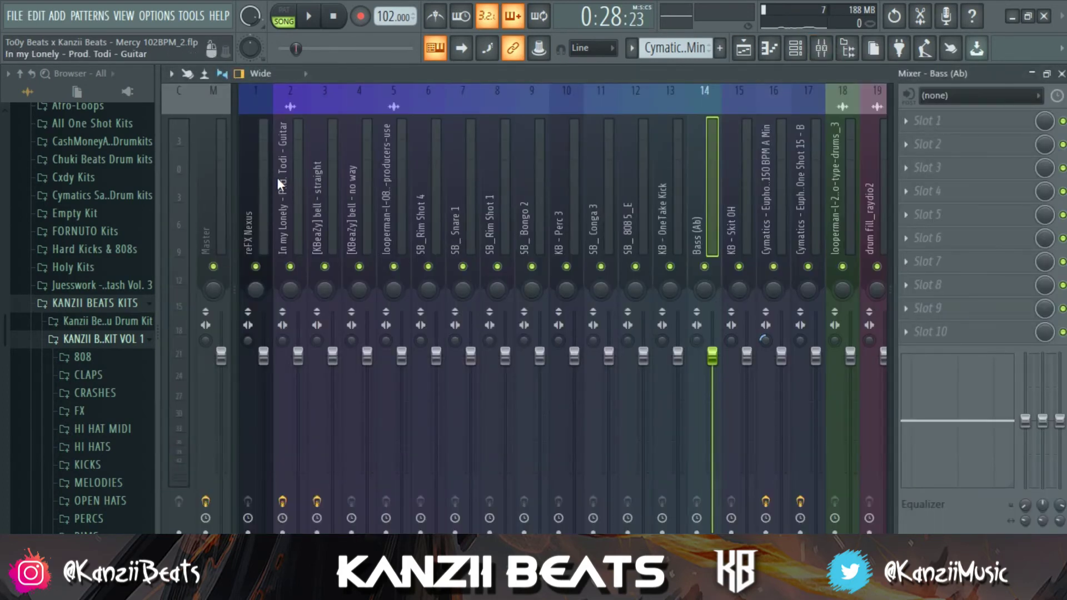
pyautogui.click(261, 191)
pyautogui.press('Down')
pyautogui.press('Down')
pyautogui.press('Down')
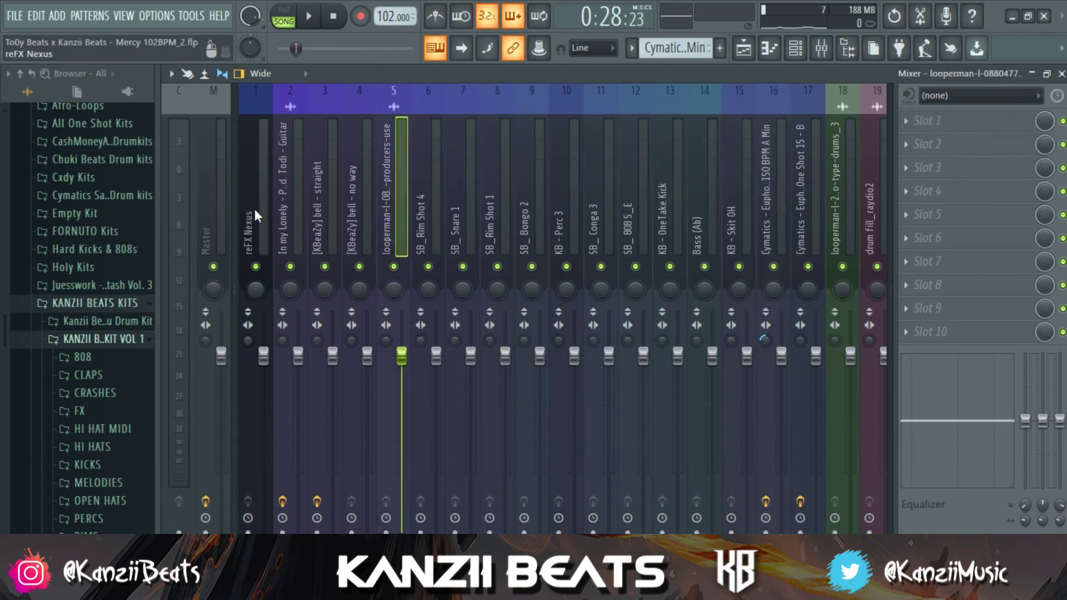
pyautogui.click(255, 209)
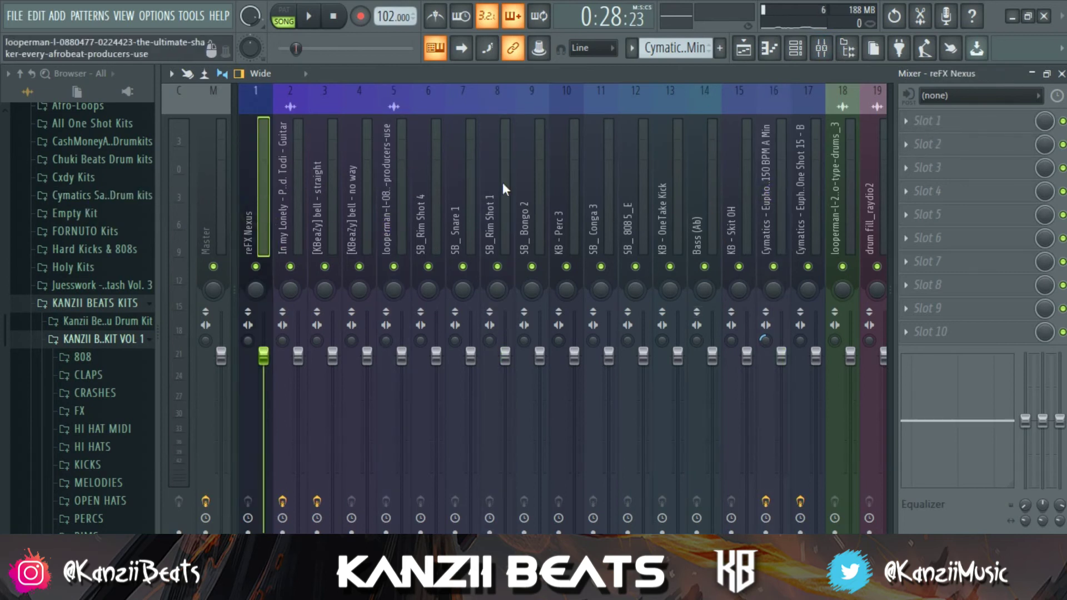
# Select all channels in the channel rack and return to the mixer.
pyautogui.click(795, 49)
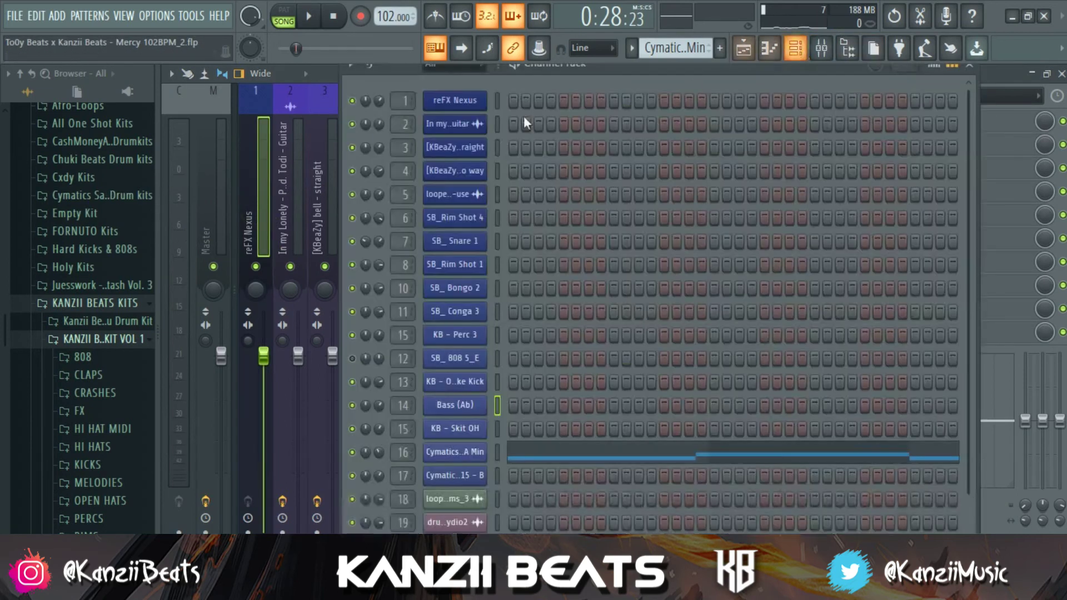
pyautogui.moveTo(497, 112); pyautogui.dragTo(497, 548)
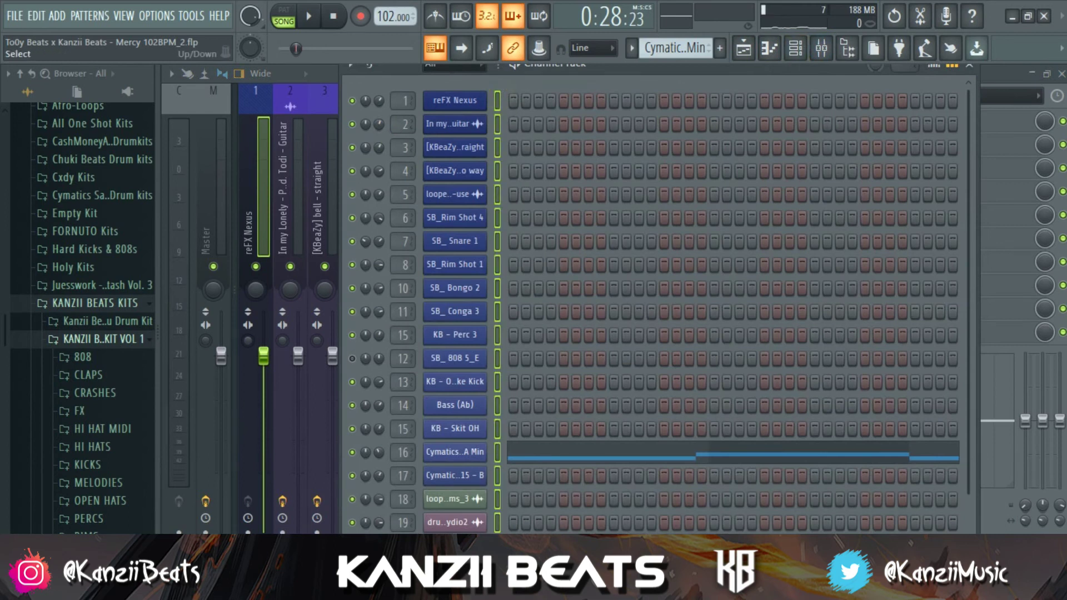
pyautogui.click(821, 49)
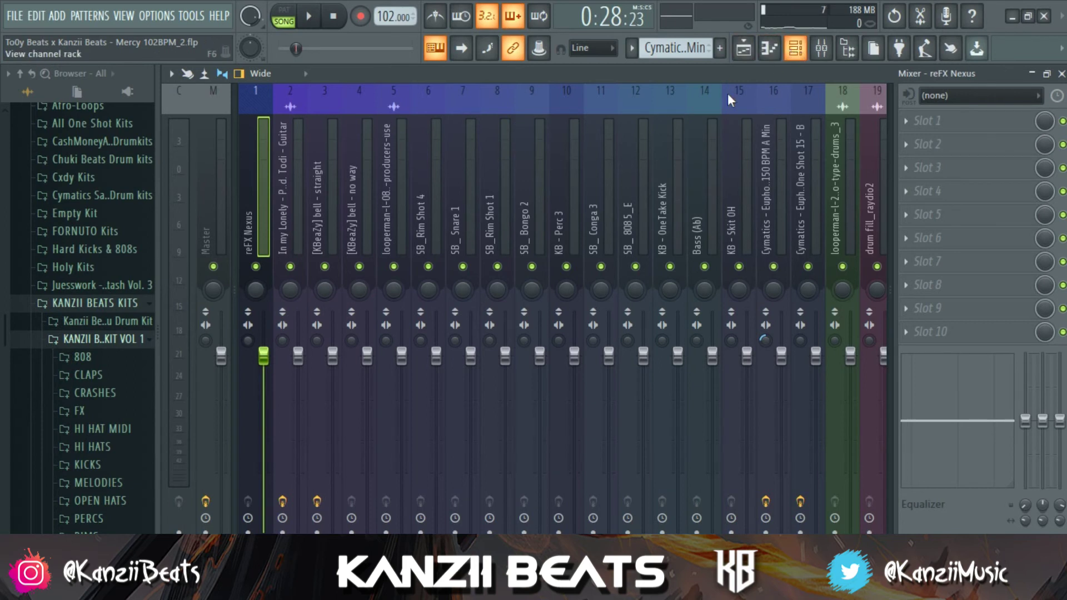
pyautogui.click(796, 53)
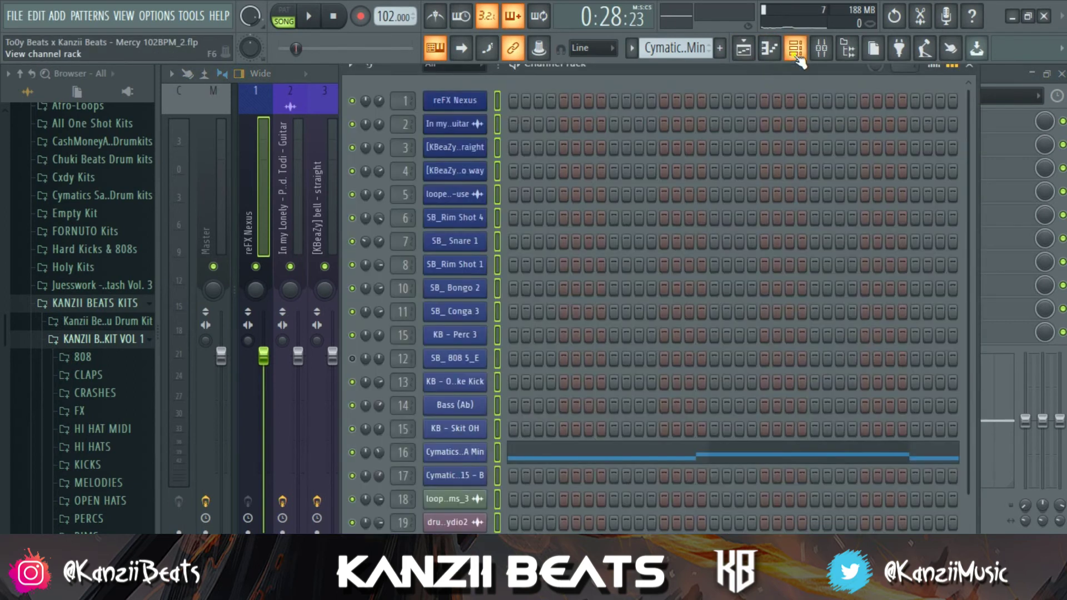
pyautogui.click(796, 51)
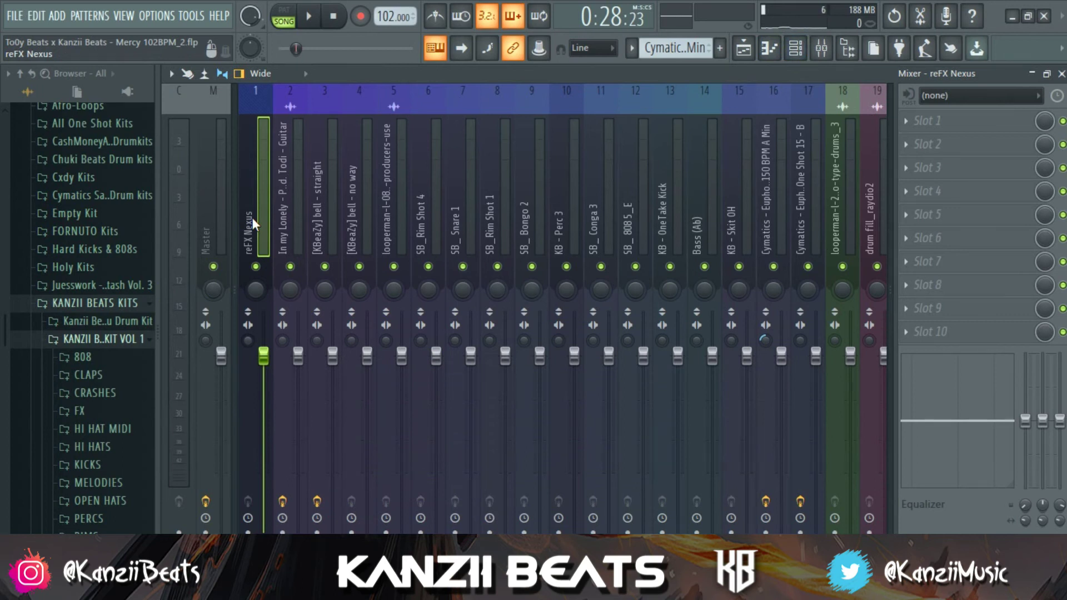
# Solo the reFX Nexus mixer track during playback, bring in the guitar track and lower both faders, the guitar to about 90%.
pyautogui.press('space')
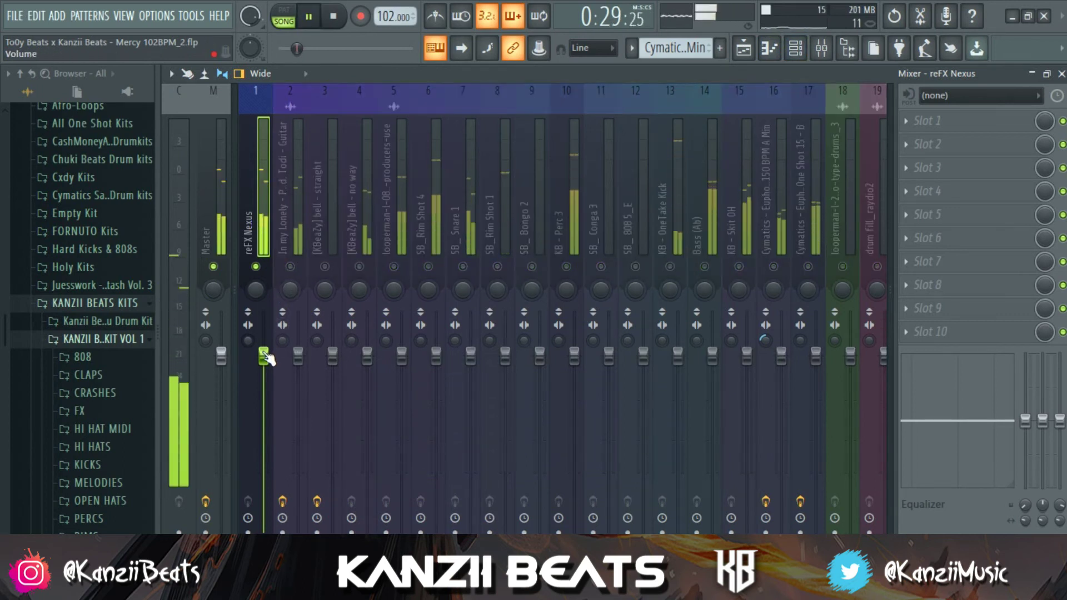
pyautogui.moveTo(265, 359); pyautogui.dragTo(268, 382)
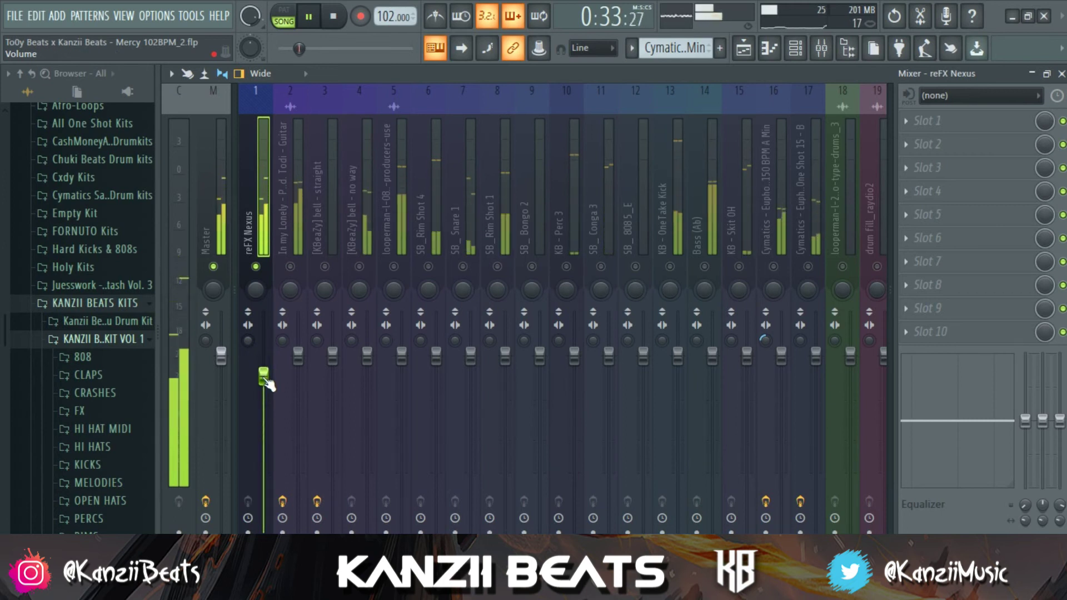
pyautogui.click(294, 268)
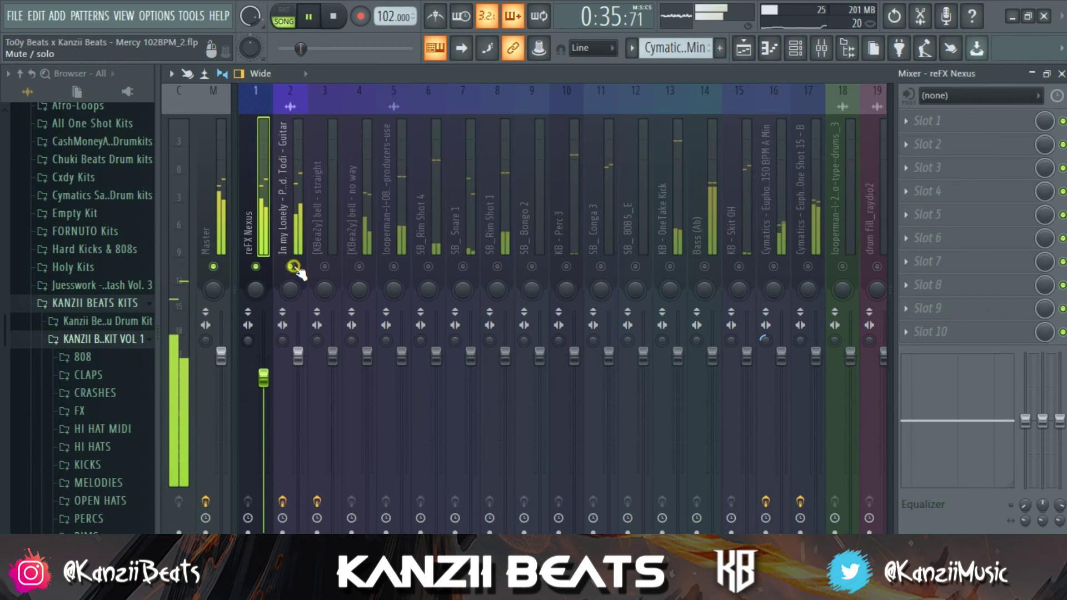
pyautogui.click(300, 356)
pyautogui.moveTo(300, 357)
pyautogui.mouseDown()
pyautogui.moveTo(299, 366)
pyautogui.moveTo(264, 366)
pyautogui.moveTo(298, 376)
pyautogui.mouseUp()
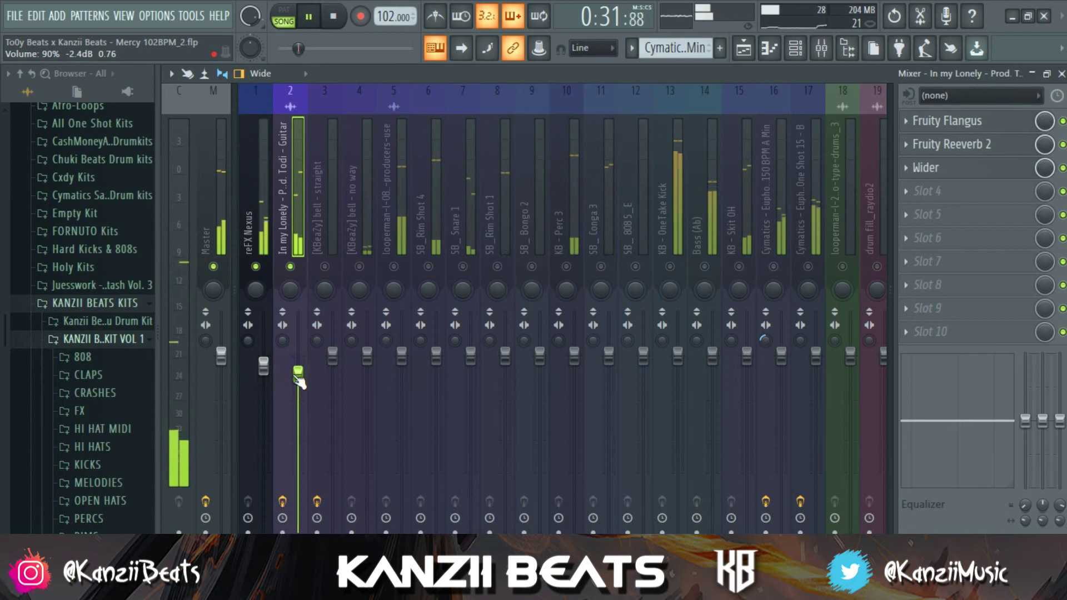
# Unmute the [KBeaZy] bell - no way and looperman shaker mixer tracks and slightly lower both faders.
pyautogui.click(360, 268)
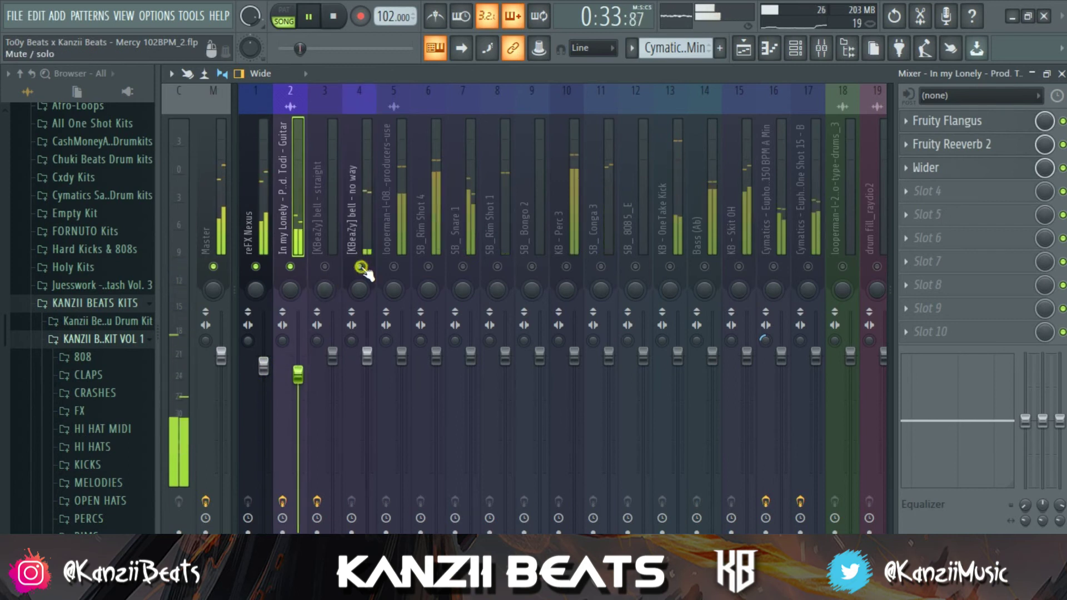
pyautogui.moveTo(367, 356); pyautogui.dragTo(401, 368)
pyautogui.click(393, 267)
# Unmute the SB_Rim Shot 4 and SB_ Snare 1 mixer tracks and lower their faders, the snare to about 93%.
pyautogui.click(428, 266)
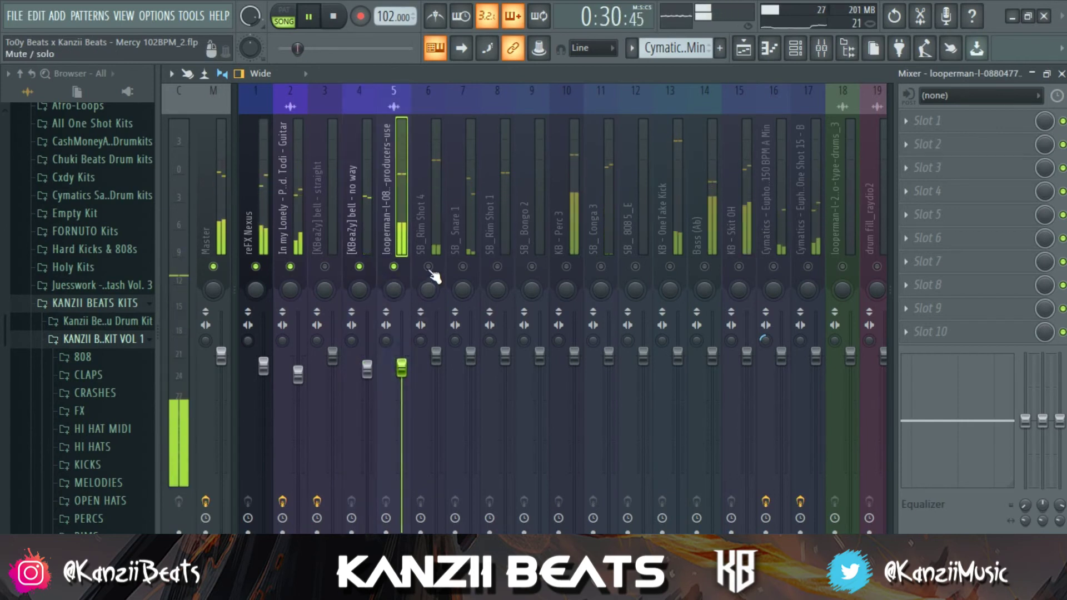
pyautogui.click(462, 267)
pyautogui.moveTo(438, 357); pyautogui.dragTo(474, 375)
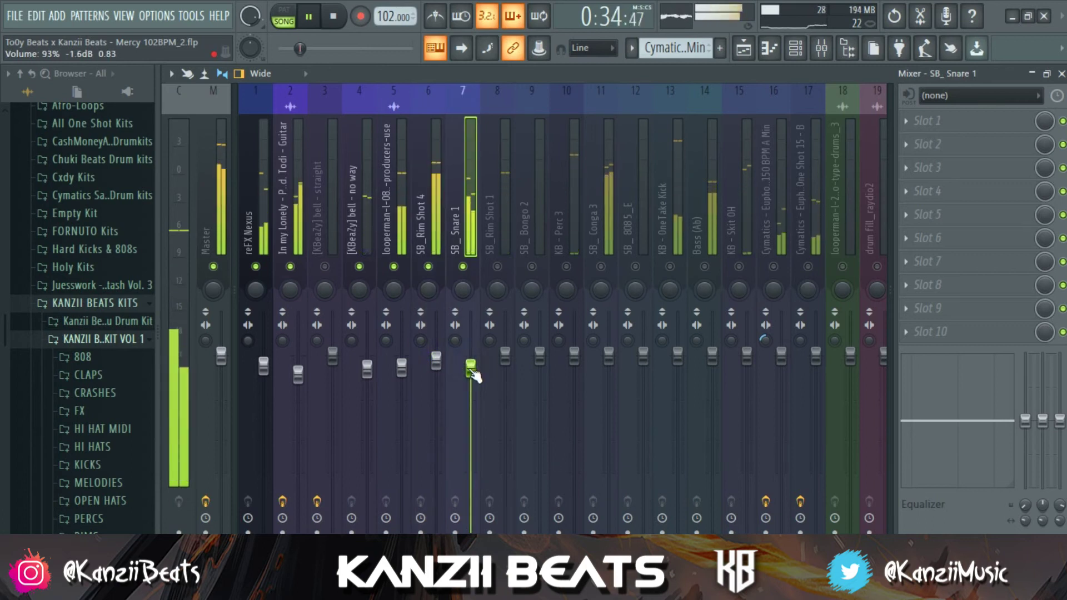
# Unmute mixer tracks 8 to 14, from SB_Rim Shot 1 through Bass (Ab), during playback.
pyautogui.click(497, 267)
pyautogui.click(532, 267)
pyautogui.click(566, 267)
pyautogui.click(600, 267)
pyautogui.click(635, 267)
pyautogui.click(669, 267)
pyautogui.click(704, 267)
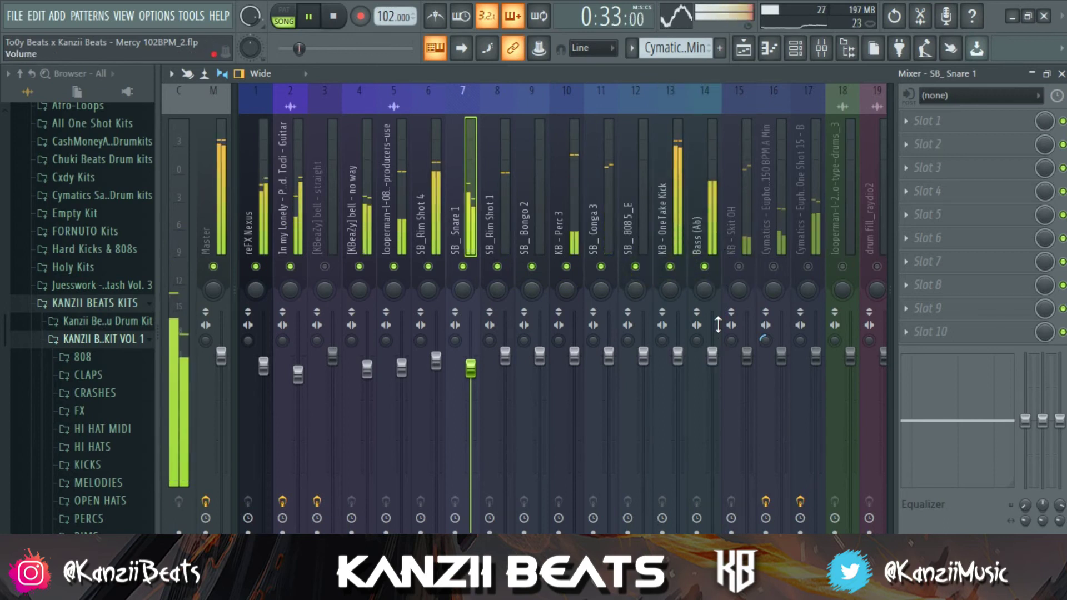
# Unmute the KB - Skit OH and both Cymatics mixer tracks, lower the One Shot 15 fader and set the Vocal Chop fader to 100%.
pyautogui.click(738, 267)
pyautogui.click(774, 267)
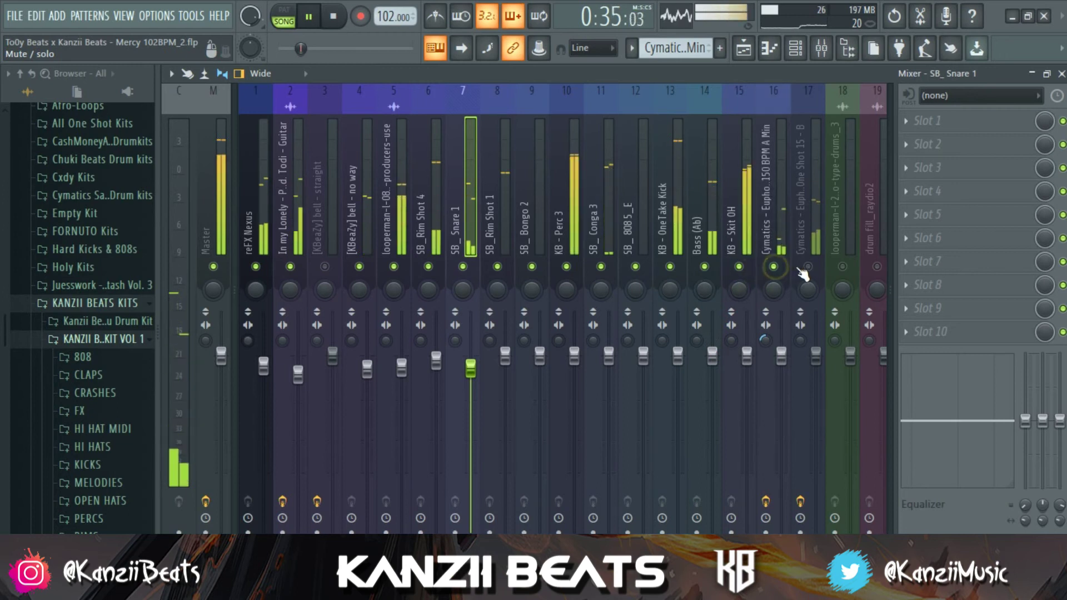
pyautogui.click(808, 266)
pyautogui.moveTo(782, 360)
pyautogui.mouseDown()
pyautogui.moveTo(782, 377)
pyautogui.moveTo(818, 392)
pyautogui.moveTo(788, 365)
pyautogui.mouseUp()
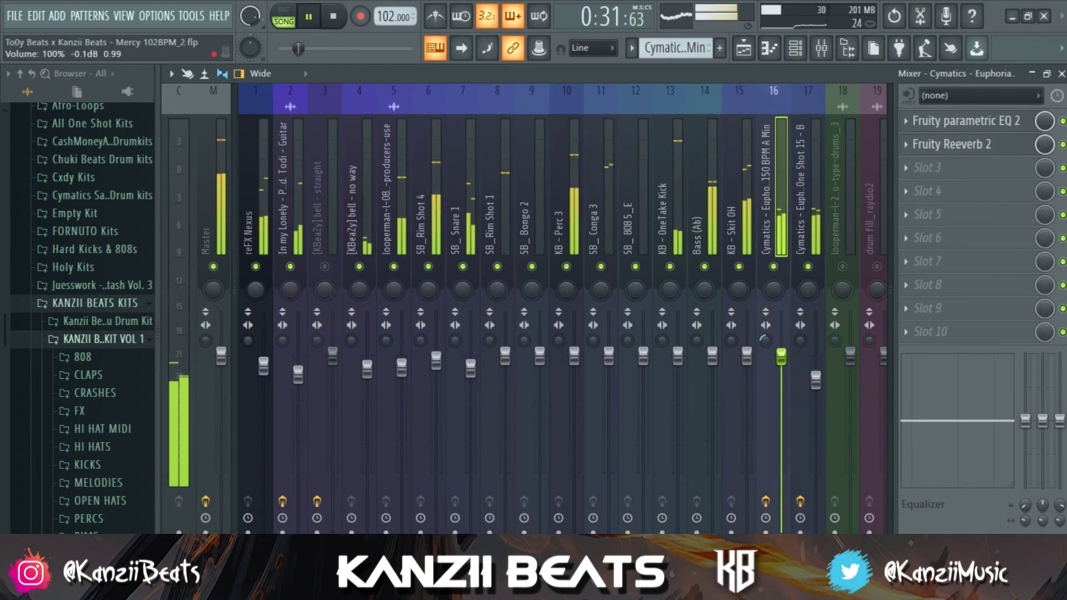
# Set the Bass (Ab) channel volume to about 68% and the Cymatics vocal chop channel volume to about 42% in the channel rack.
pyautogui.click(795, 48)
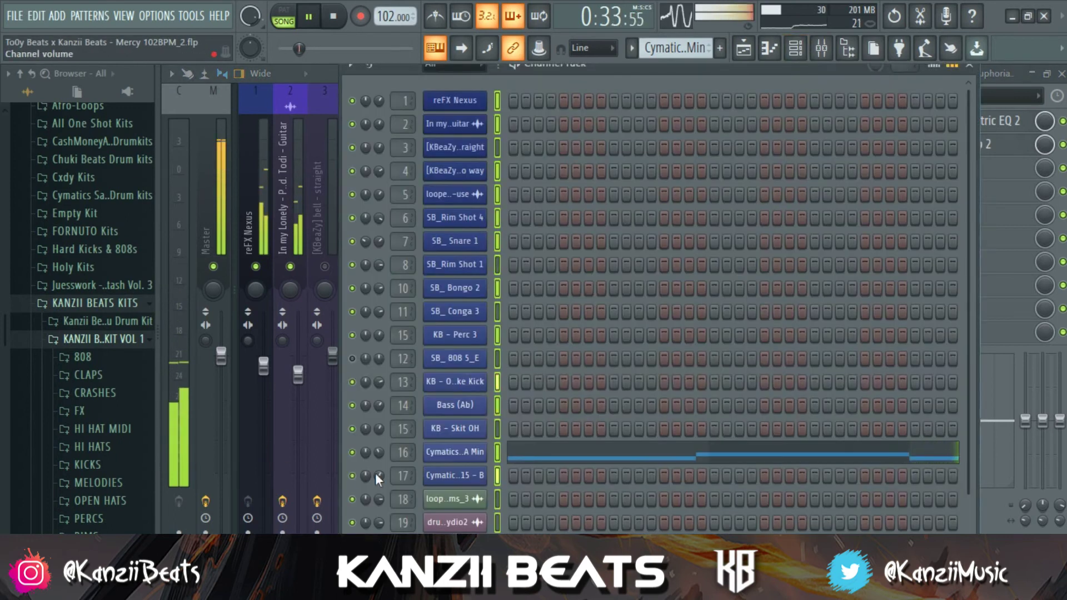
pyautogui.moveTo(378, 406)
pyautogui.mouseDown()
pyautogui.moveTo(378, 417)
pyautogui.moveTo(378, 406)
pyautogui.mouseUp()
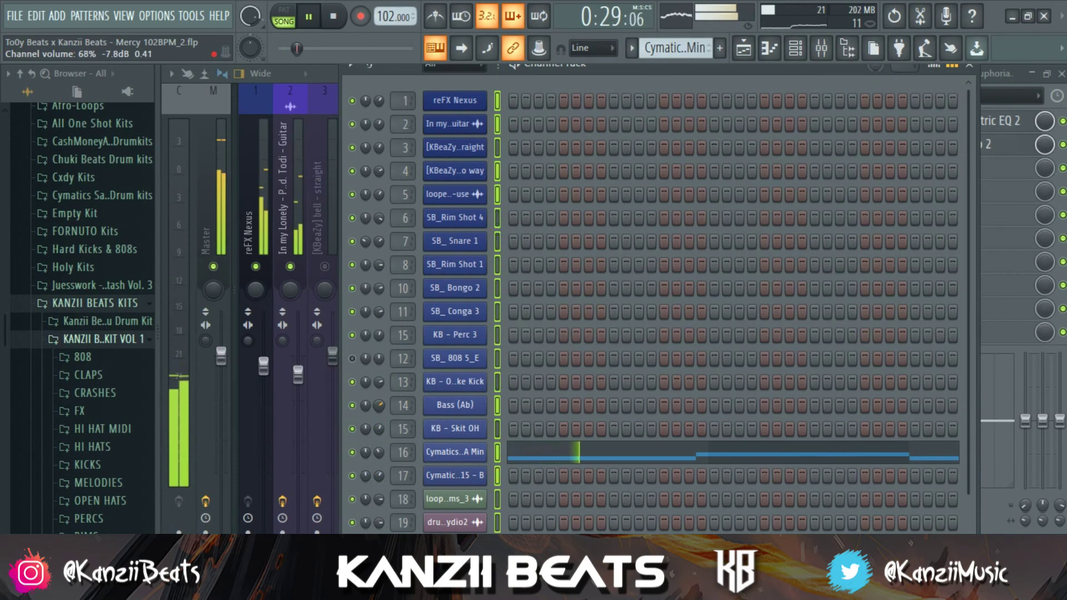
pyautogui.moveTo(378, 452); pyautogui.dragTo(379, 475)
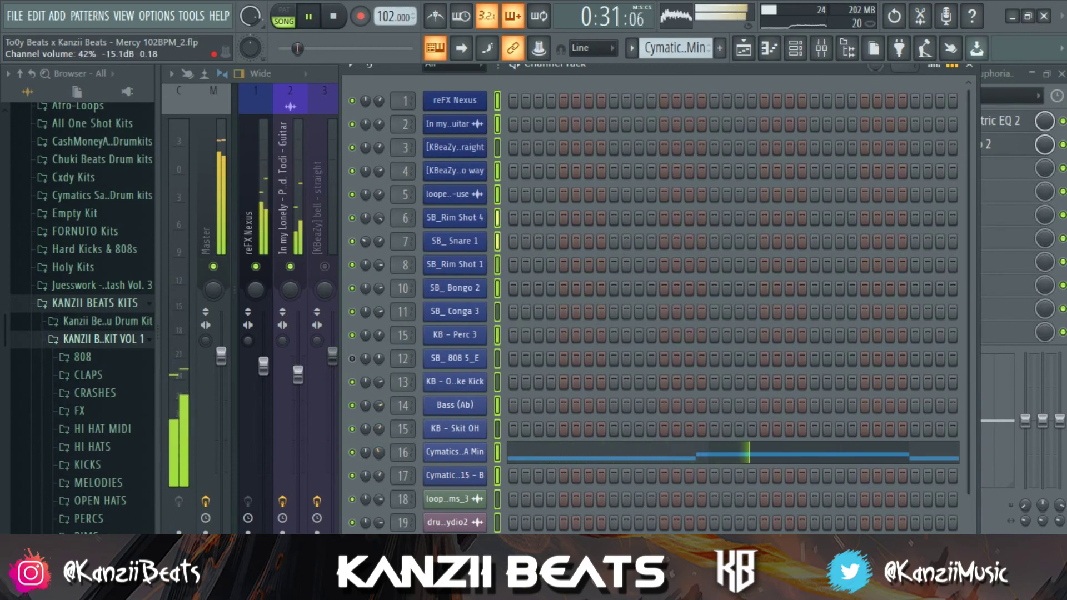
pyautogui.click(795, 47)
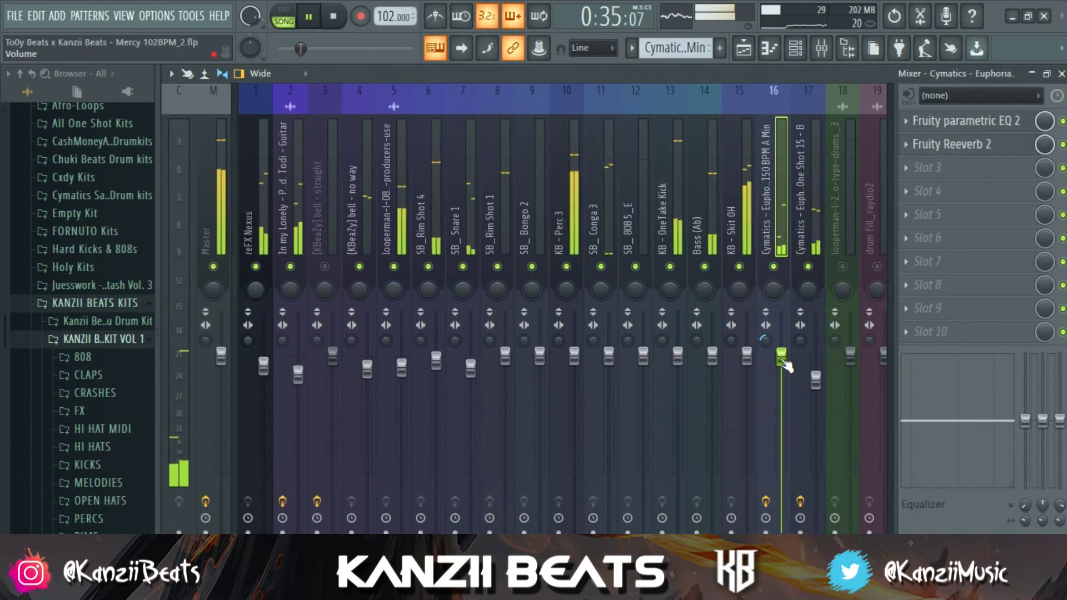
# Slightly lower the Cymatics Vocal Chop mixer fader, select the KB - Skit OH track and stop playback.
pyautogui.moveTo(781, 356); pyautogui.dragTo(780, 360)
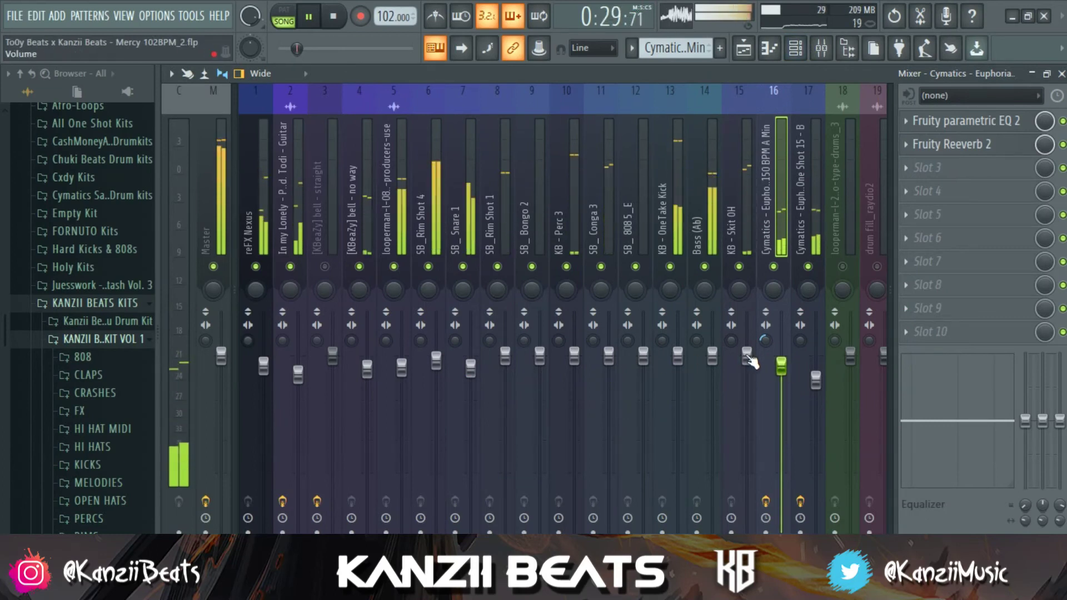
pyautogui.click(747, 356)
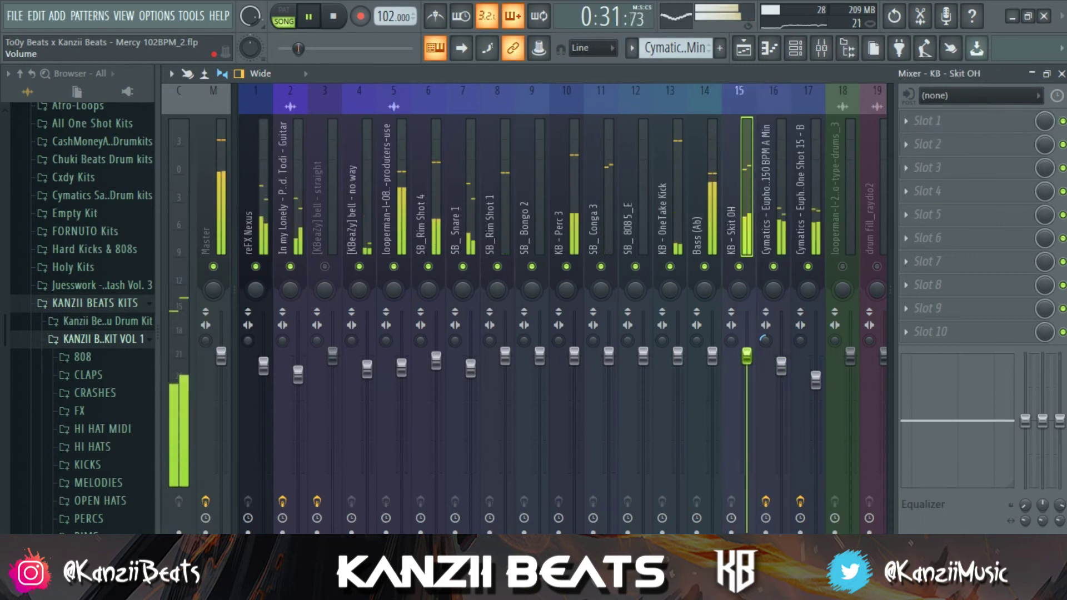
pyautogui.press('space')
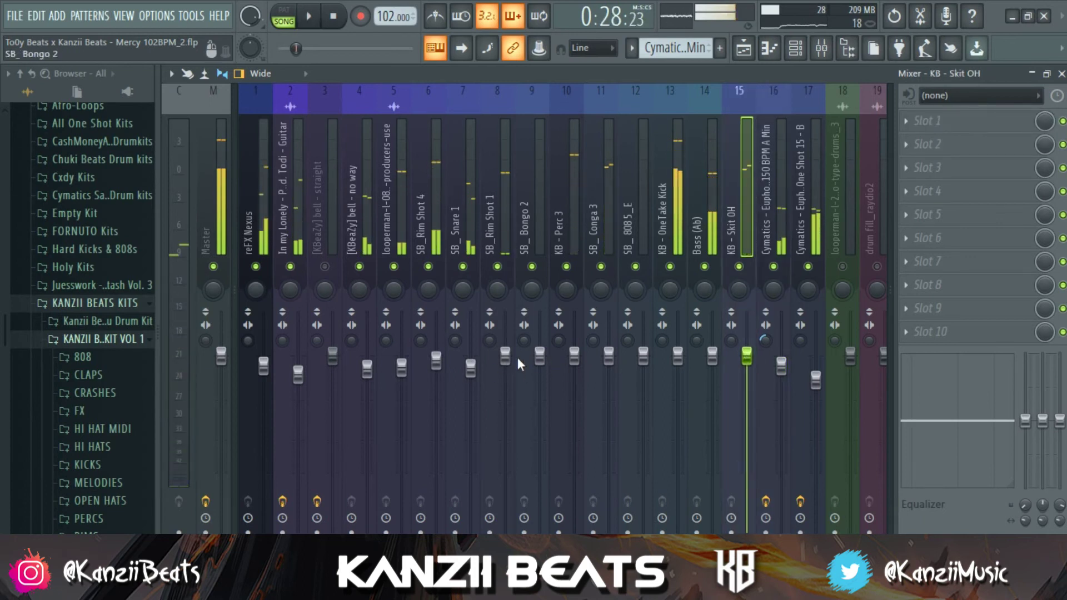
# Lower the SB_Rim Shot 1, SB_ Snare 1, SB_ Bongo 2, KB - Perc 3 and SB_ Conga 3 faders, the Conga to 94%.
pyautogui.click(505, 359)
pyautogui.click(471, 371)
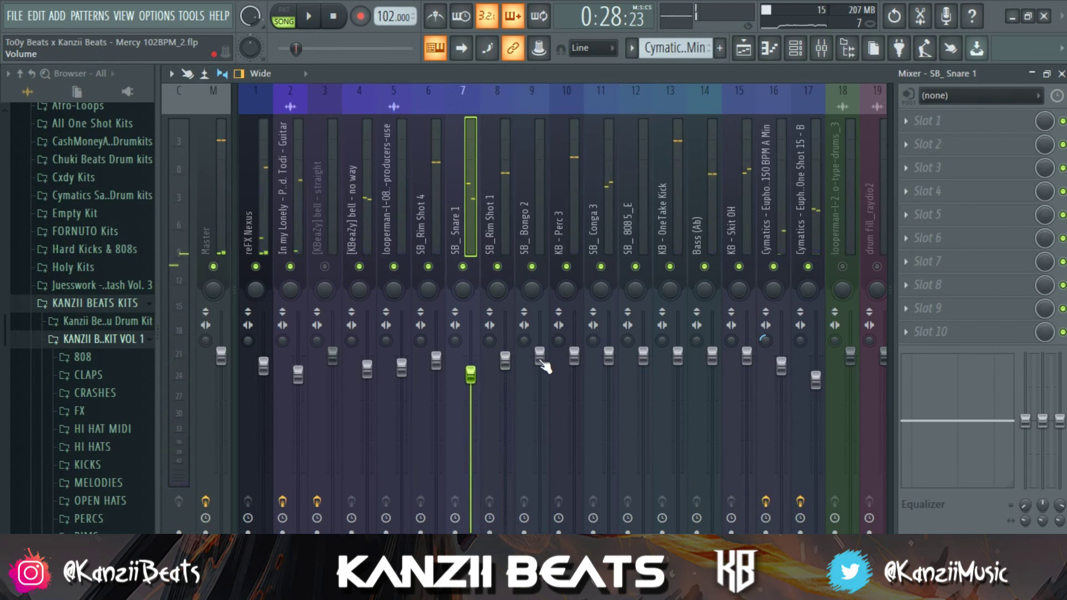
pyautogui.click(540, 362)
pyautogui.click(574, 364)
pyautogui.click(609, 362)
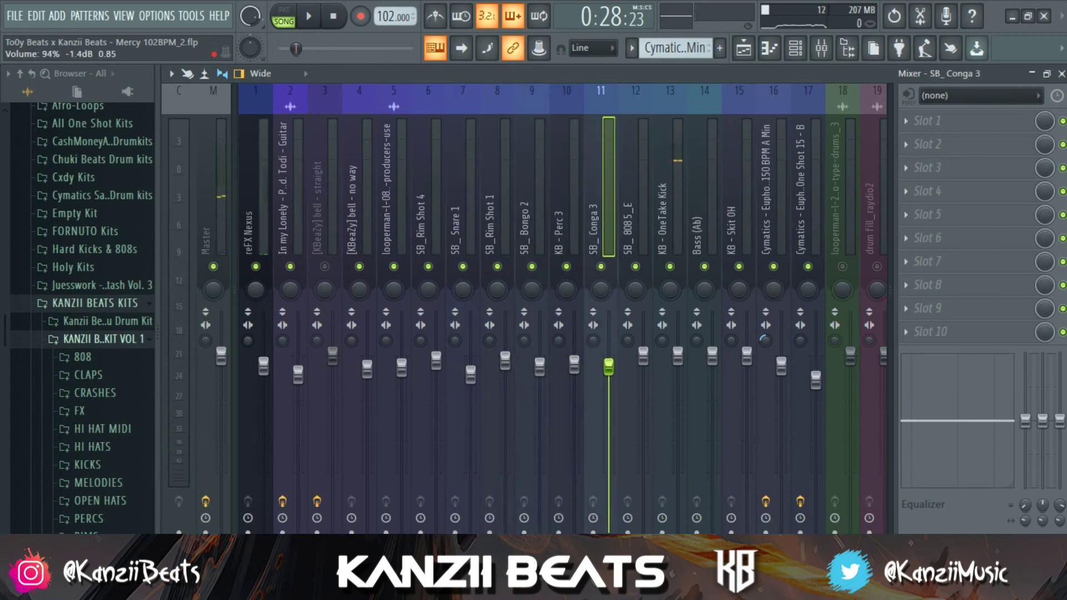
# Lower the SB_ 808 S_E and KB - OneTake Kick faders slightly, and set the Bass (Ab) and KB - Skit OH faders to about 93%.
pyautogui.click(643, 363)
pyautogui.click(678, 362)
pyautogui.click(712, 357)
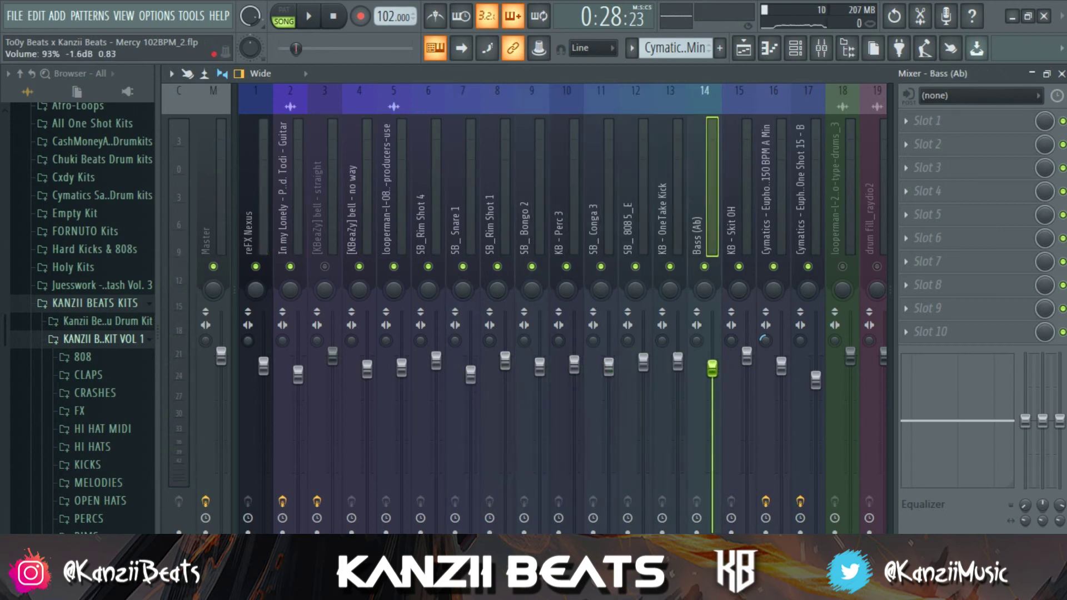
pyautogui.click(747, 358)
pyautogui.press('space')
pyautogui.moveTo(747, 364); pyautogui.dragTo(749, 378)
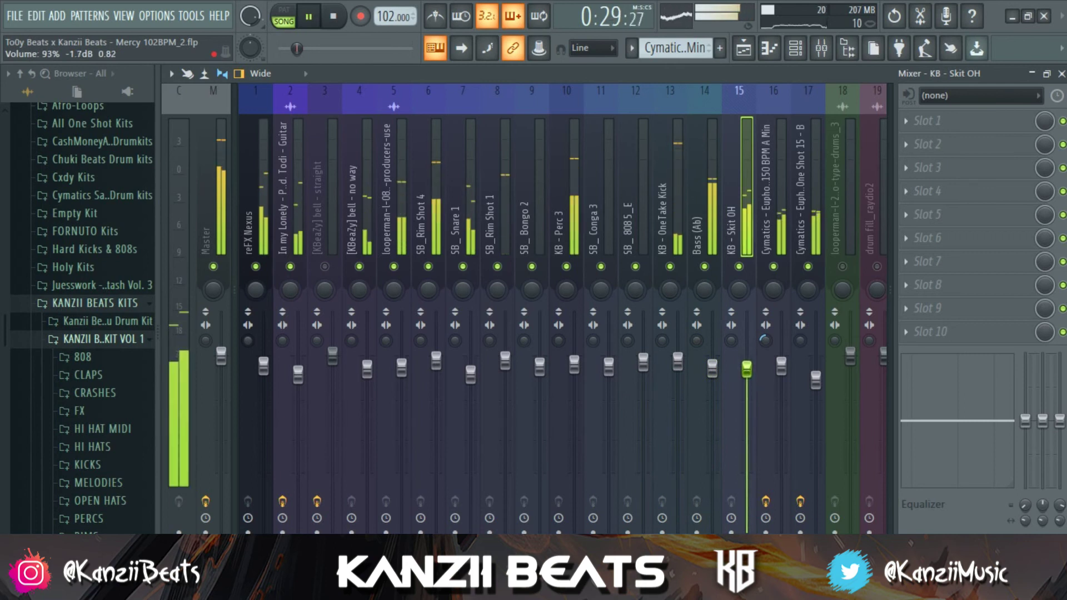
# Fine-tune the KB - OneTake Kick, SB_ 808 S_E, SB_ Snare 1 and SB_Rim Shot 4 faders during playback.
pyautogui.click(643, 362)
pyautogui.click(678, 361)
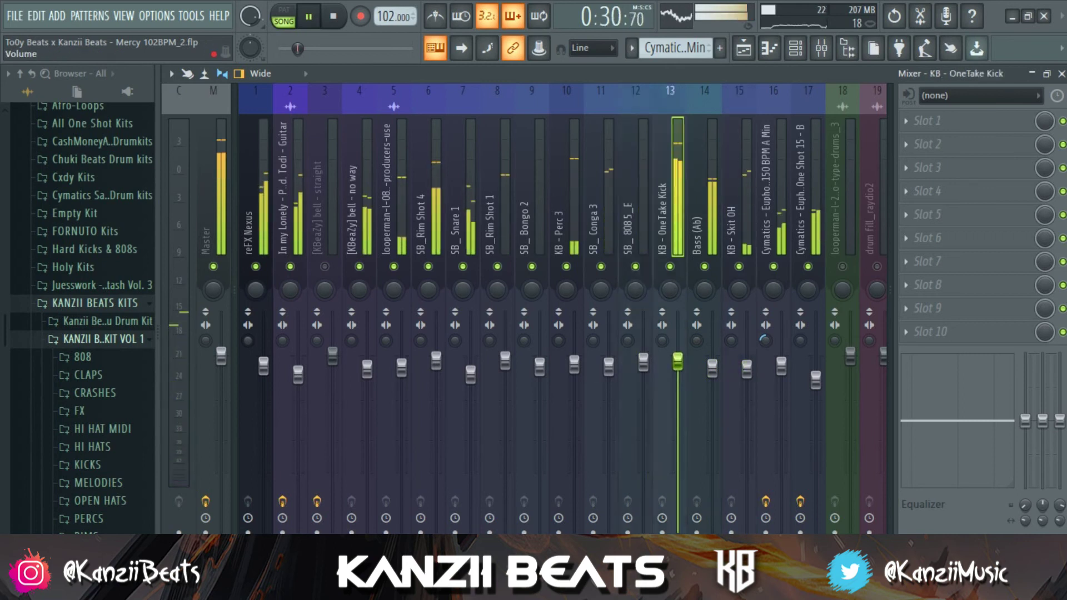
pyautogui.click(643, 364)
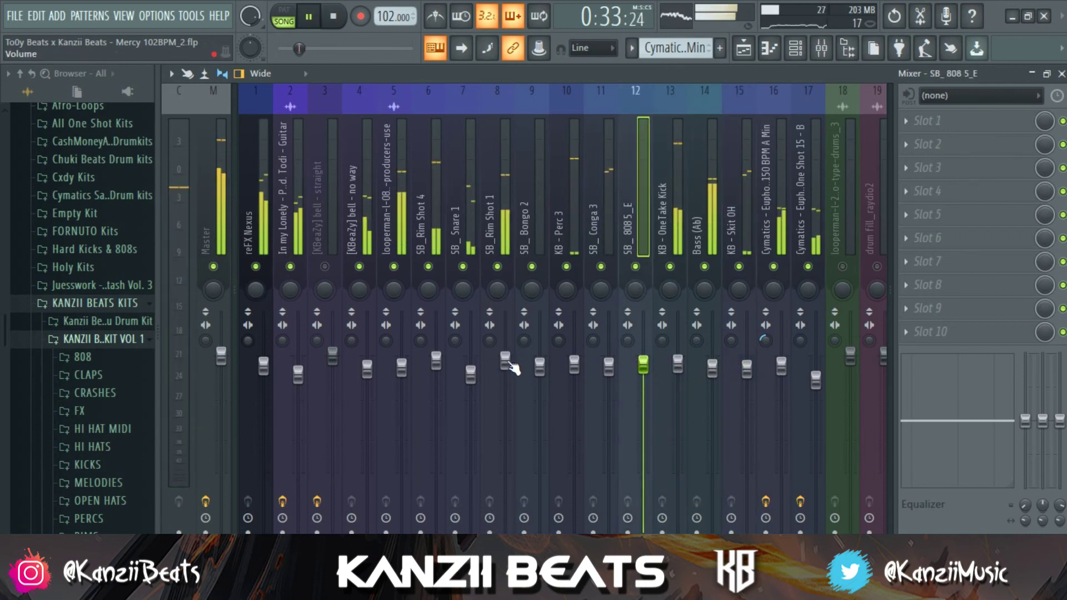
pyautogui.moveTo(470, 374)
pyautogui.mouseDown()
pyautogui.moveTo(470, 366)
pyautogui.moveTo(470, 375)
pyautogui.mouseUp()
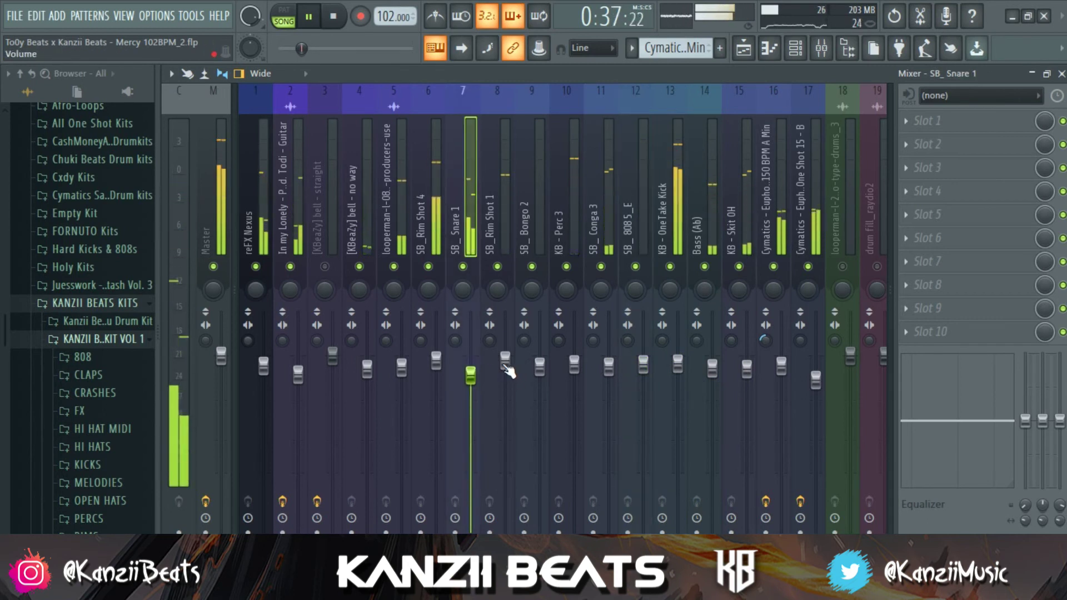
pyautogui.click(436, 361)
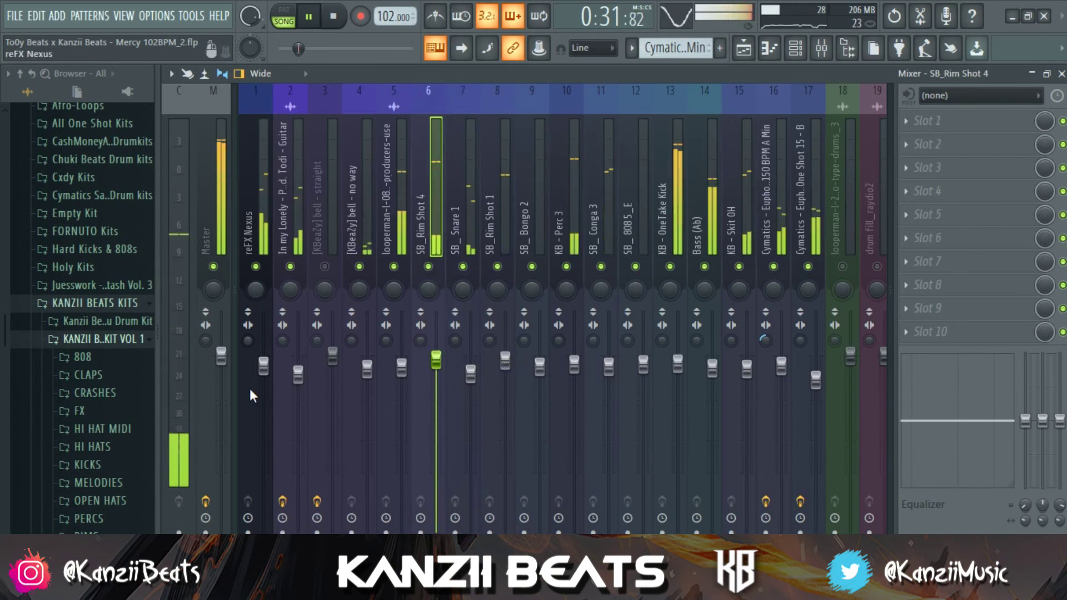
pyautogui.press('space')
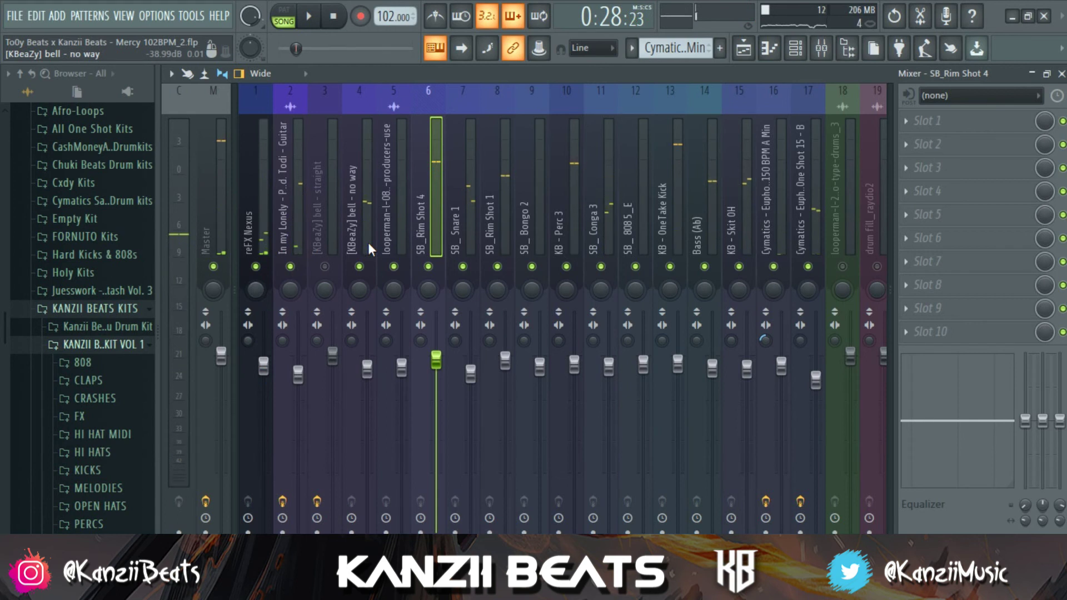
# Move the Bass (Ab) and Cymatics vocal chop clips from bar 13 to bar 9 in the Playlist.
pyautogui.press('F5')
pyautogui.scroll(2, 716, 283)
pyautogui.scroll(9, 717, 284)
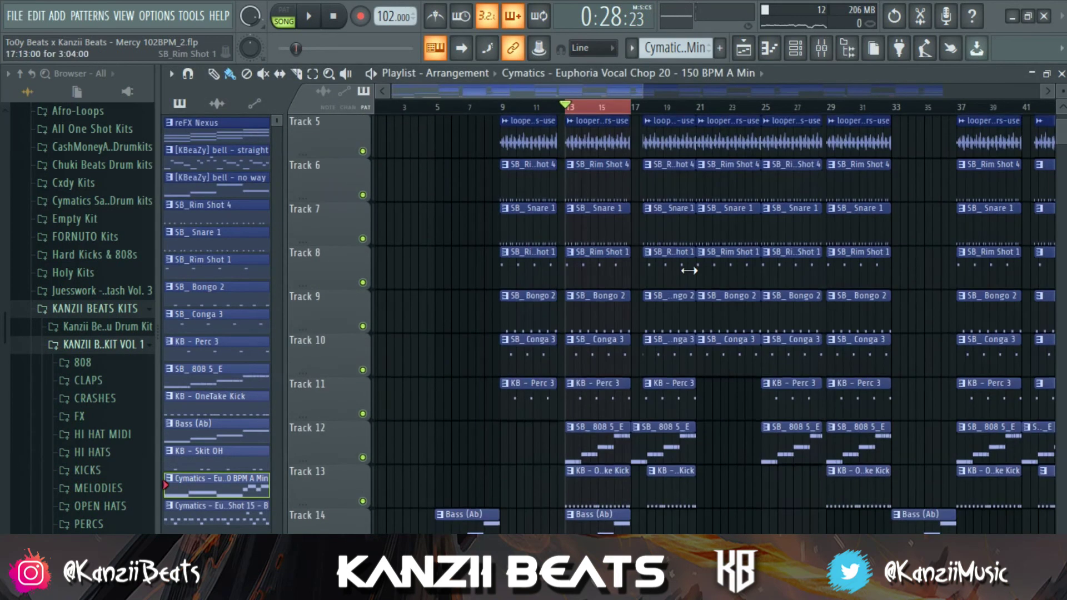
pyautogui.click(796, 49)
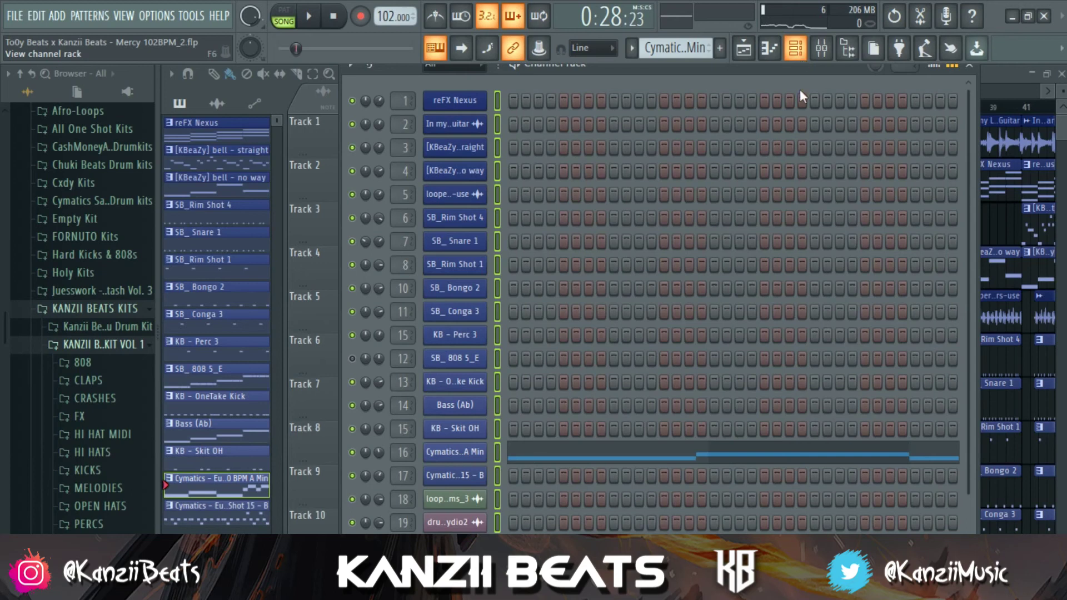
pyautogui.click(797, 49)
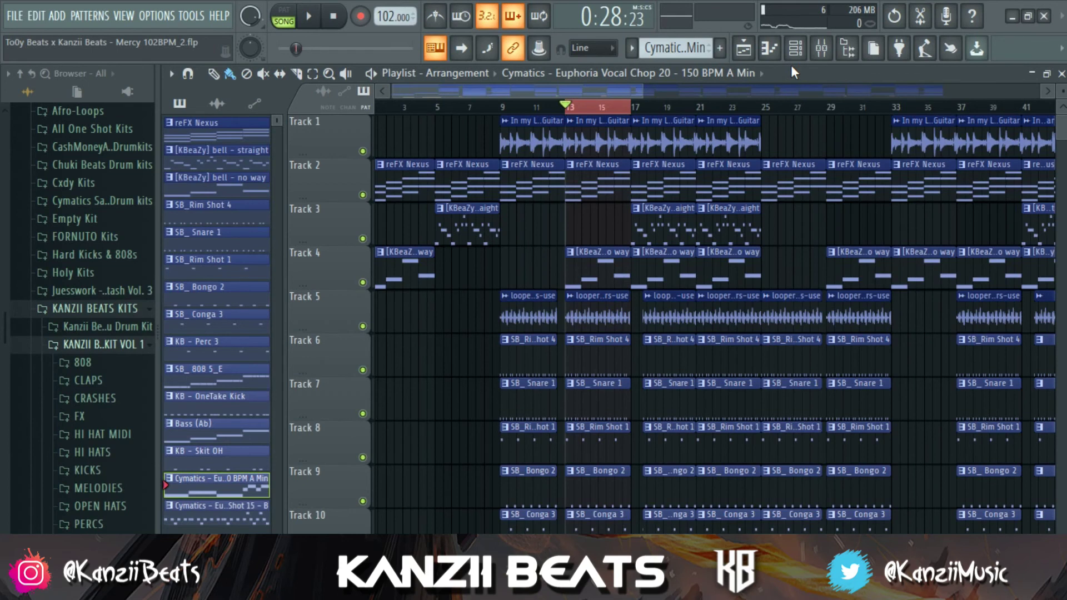
pyautogui.scroll(-4, 615, 274)
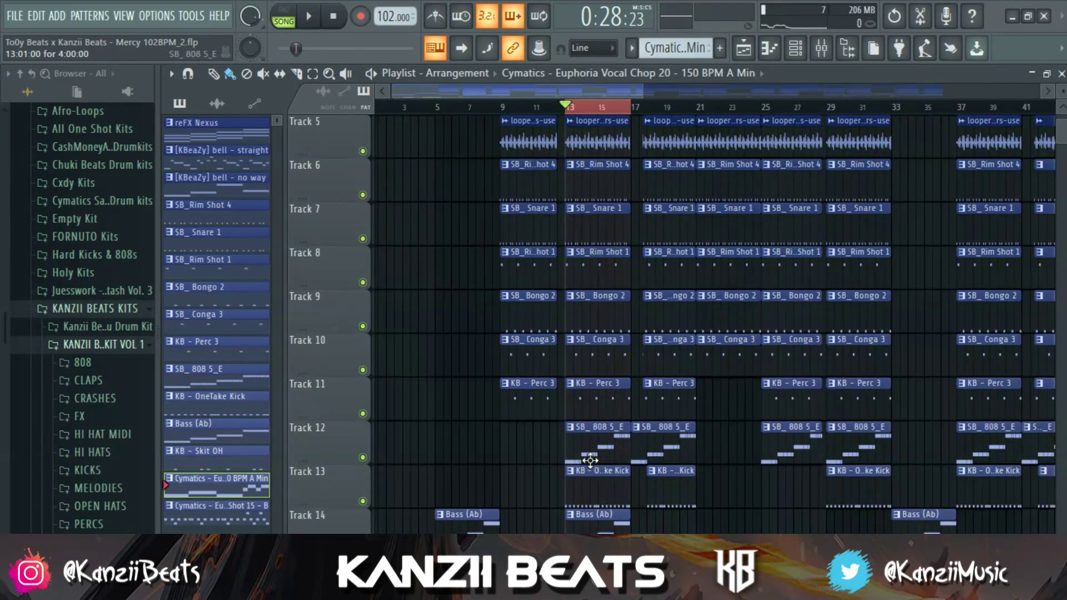
pyautogui.moveTo(586, 531); pyautogui.dragTo(521, 531)
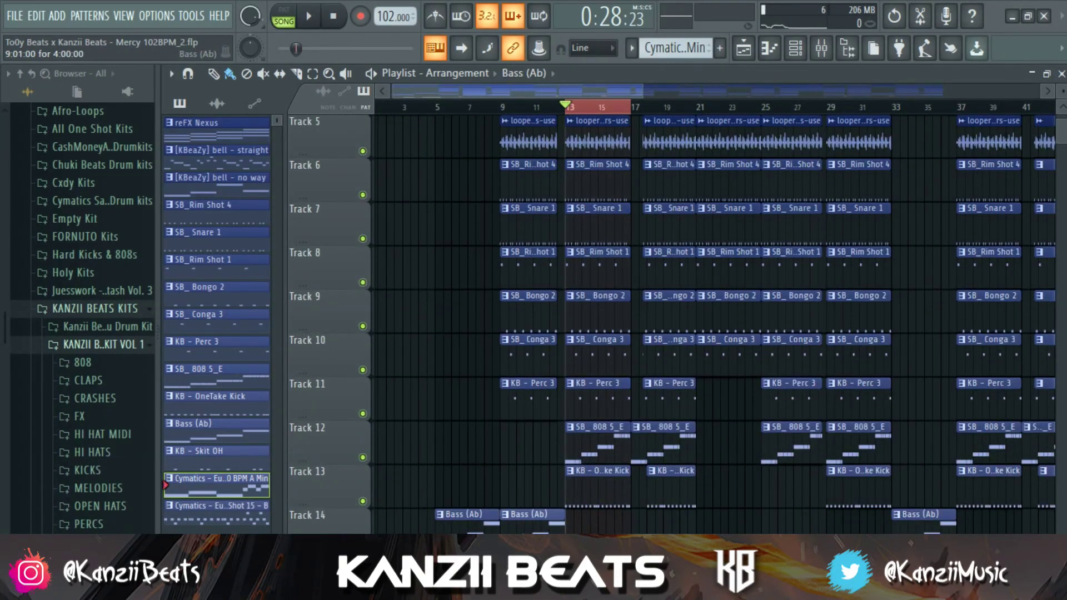
pyautogui.scroll(-5, 534, 517)
pyautogui.moveTo(608, 419); pyautogui.dragTo(543, 412)
# Enable the SB_ 808 S_E channel in the channel rack and unmute the [KBeaZy] bell - straight mixer track.
pyautogui.scroll(9, 589, 438)
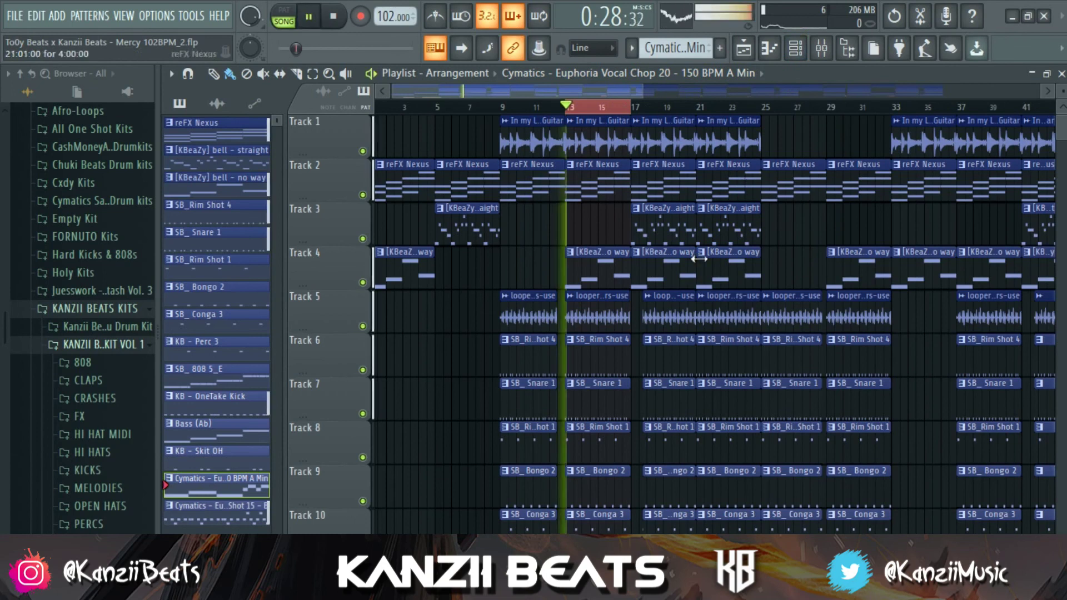
pyautogui.scroll(-6, 747, 223)
pyautogui.click(796, 49)
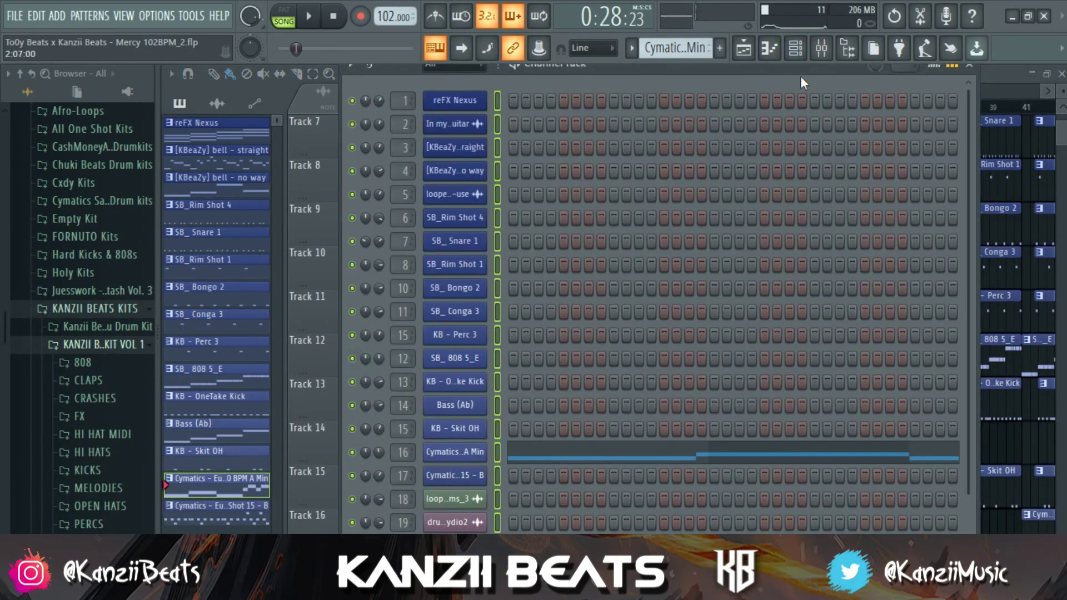
pyautogui.click(821, 49)
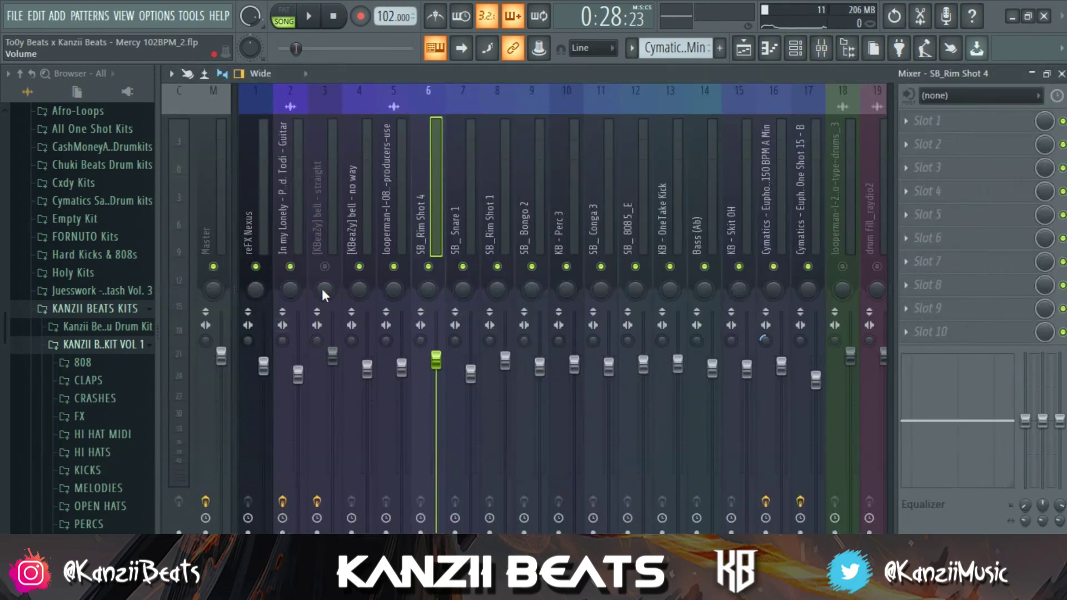
pyautogui.click(325, 267)
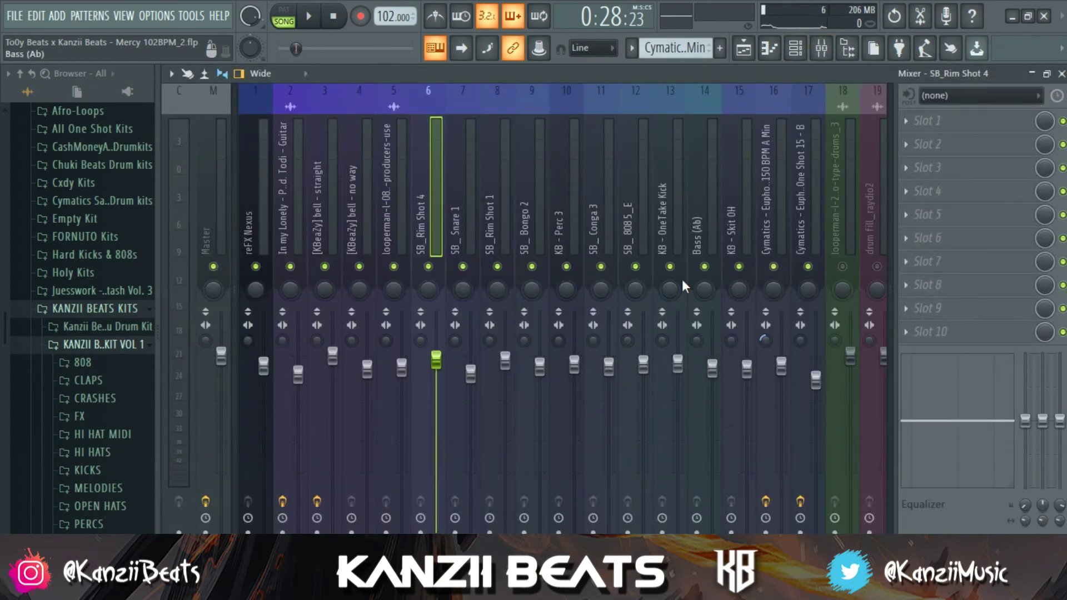
# Set the SB_ 808 S_E mixer fader to 100% during playback and return to the Playlist arrangement.
pyautogui.click(631, 236)
pyautogui.press('space')
pyautogui.moveTo(643, 364); pyautogui.dragTo(643, 371)
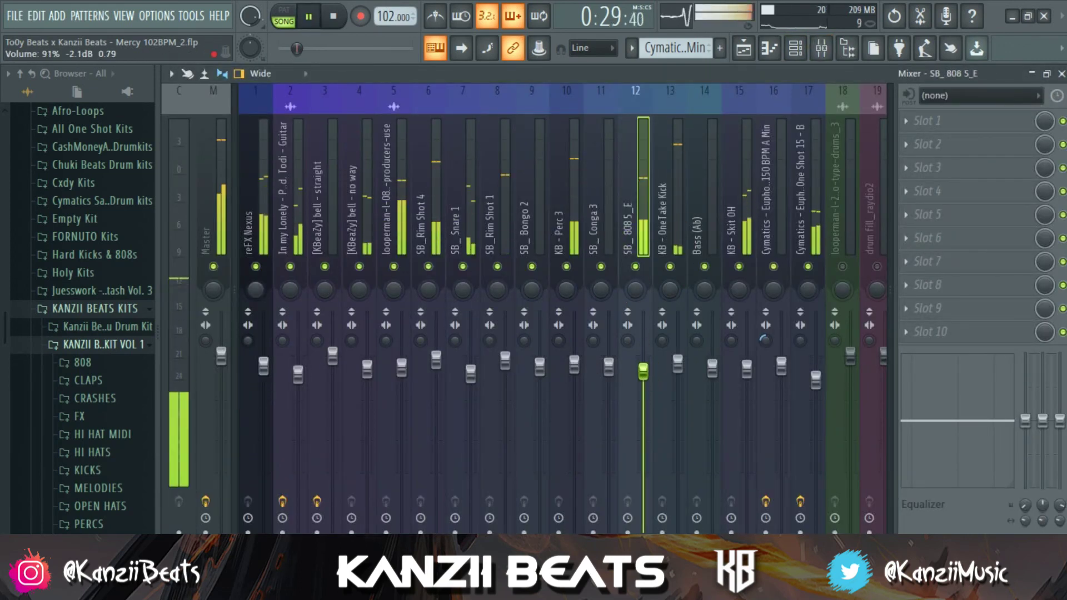
pyautogui.moveTo(643, 372); pyautogui.dragTo(644, 359)
pyautogui.press('space')
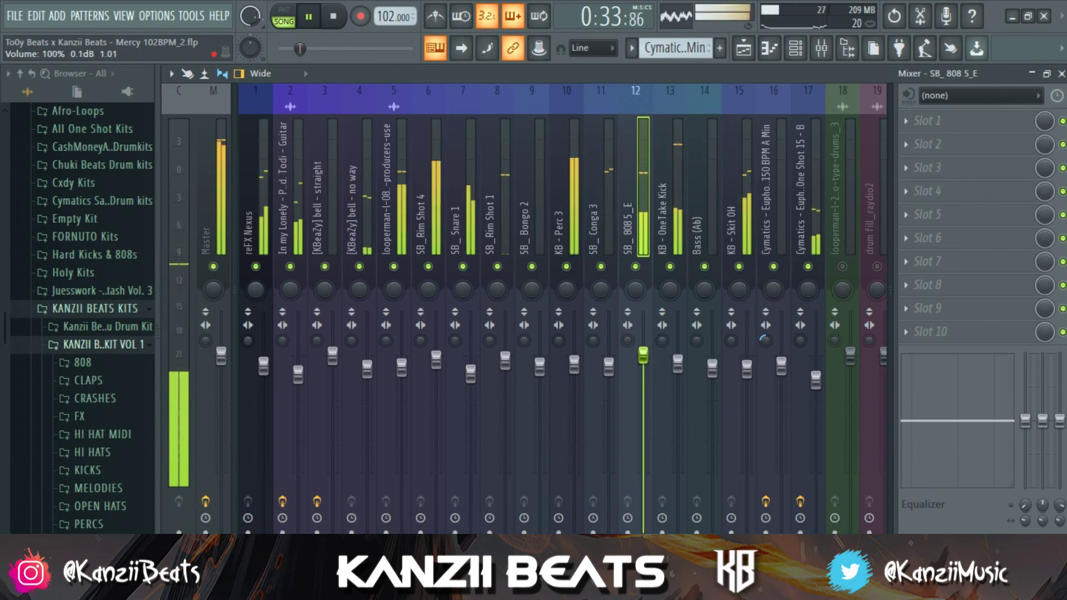
pyautogui.press('space')
pyautogui.press('F9')
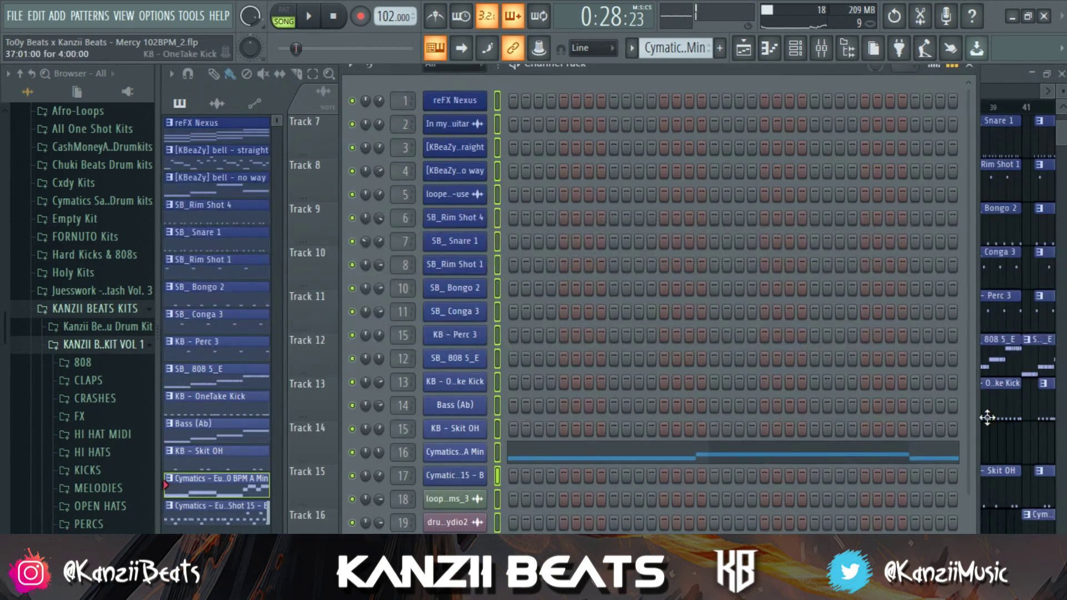
pyautogui.press('F6')
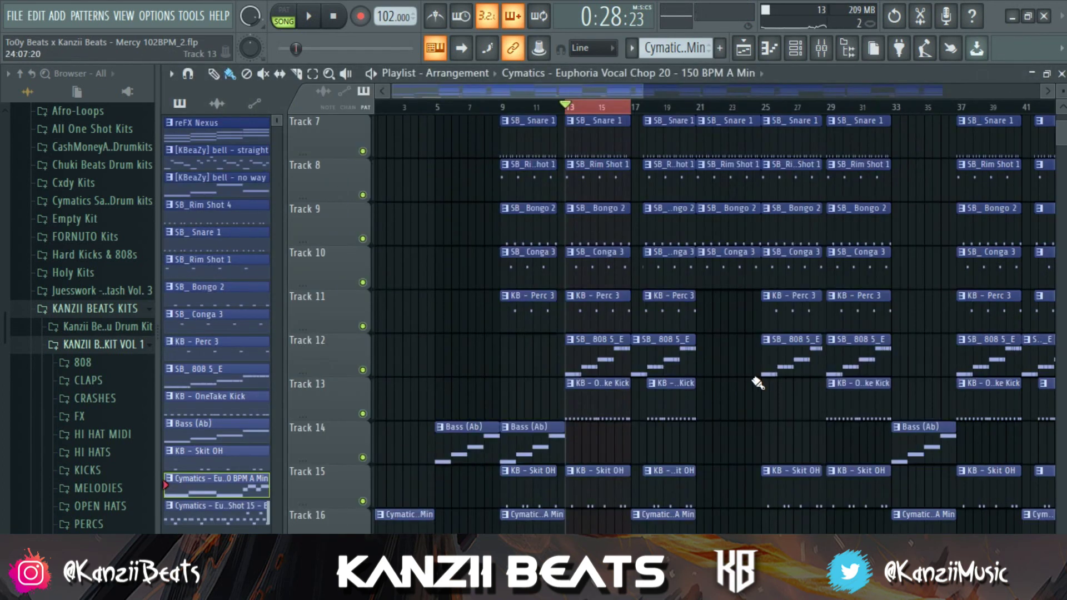